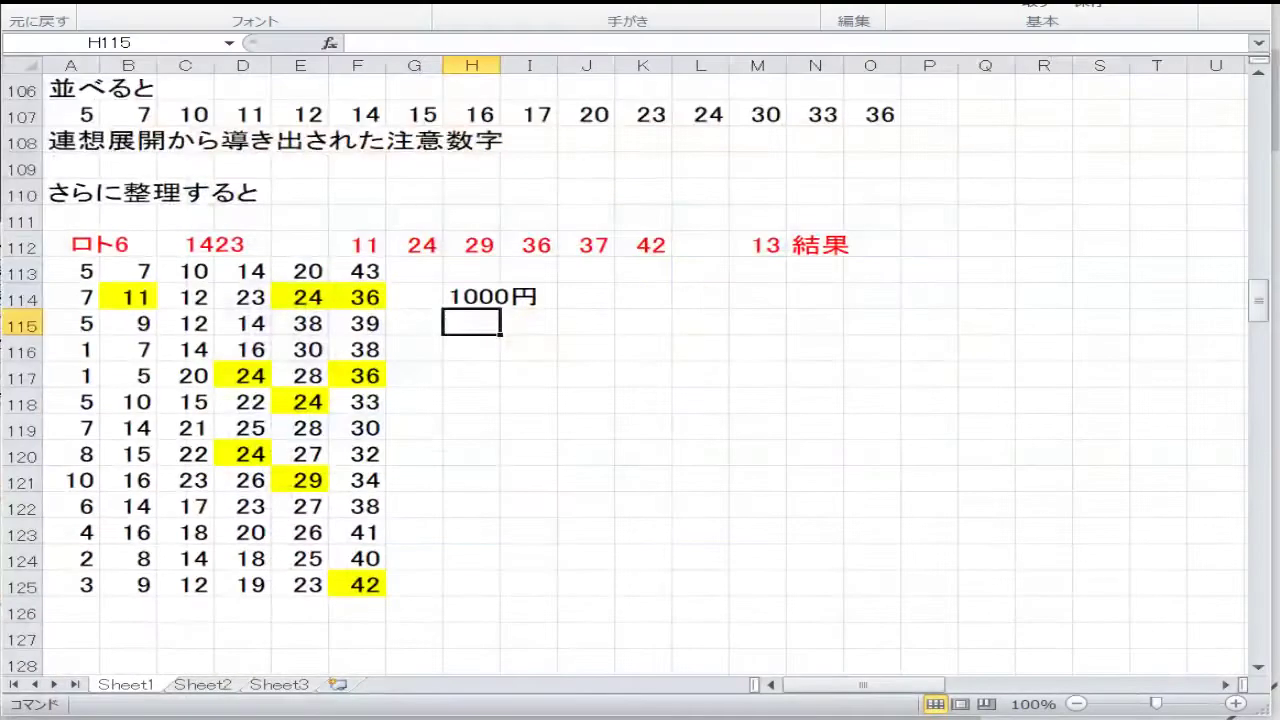
Delete rows 112 to 125, which hold the old Loto 6 draw 1423 result and number combinations
click(528, 478)
drag(36, 252, 20, 585)
right_click(379, 475)
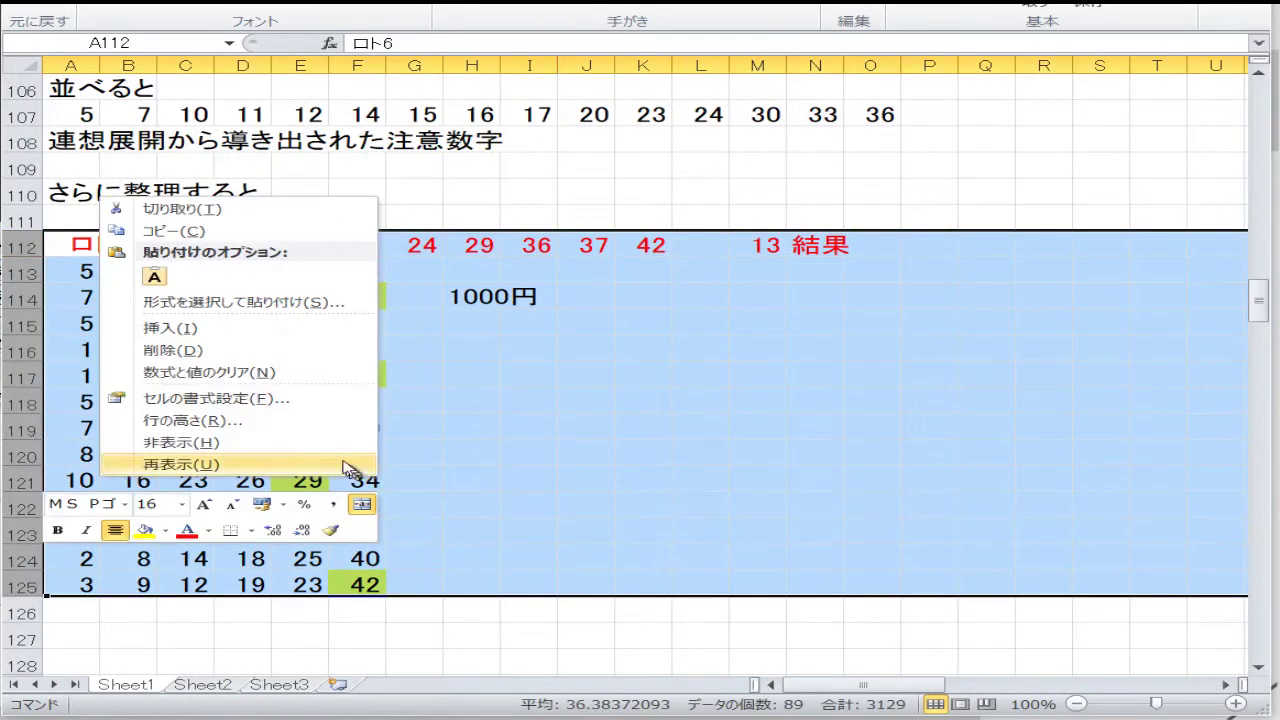
click(218, 350)
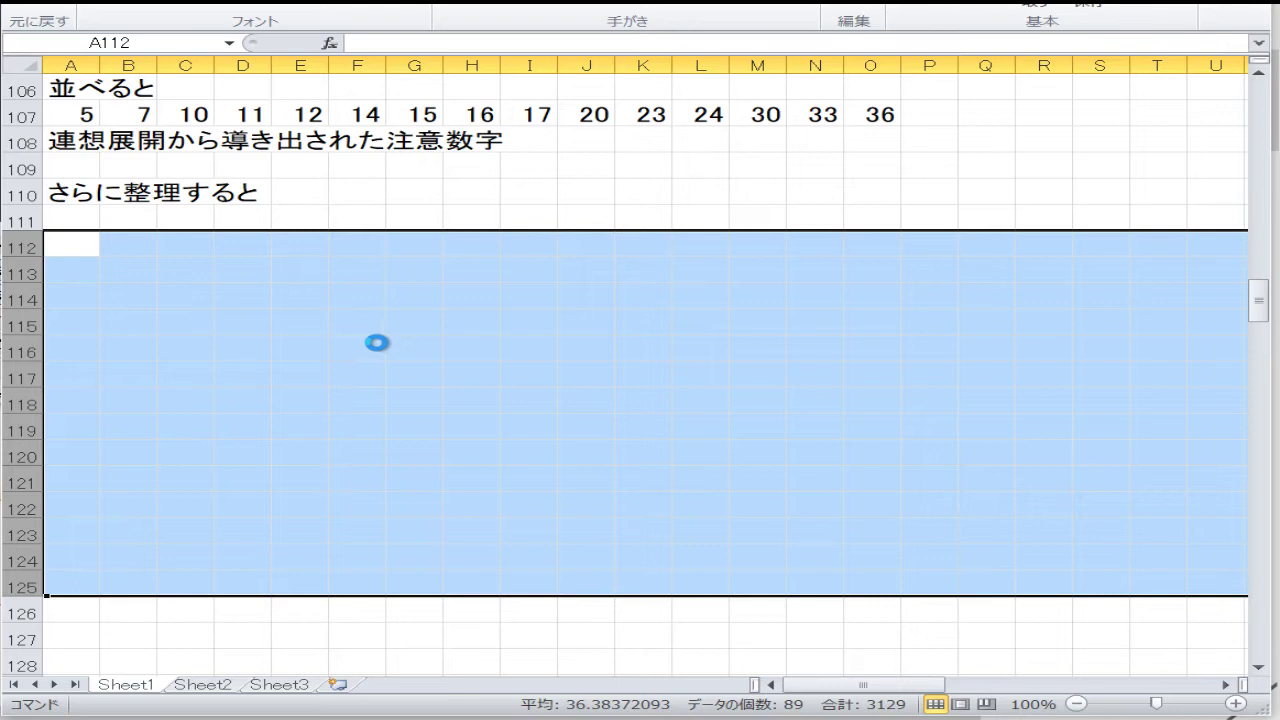
click(376, 343)
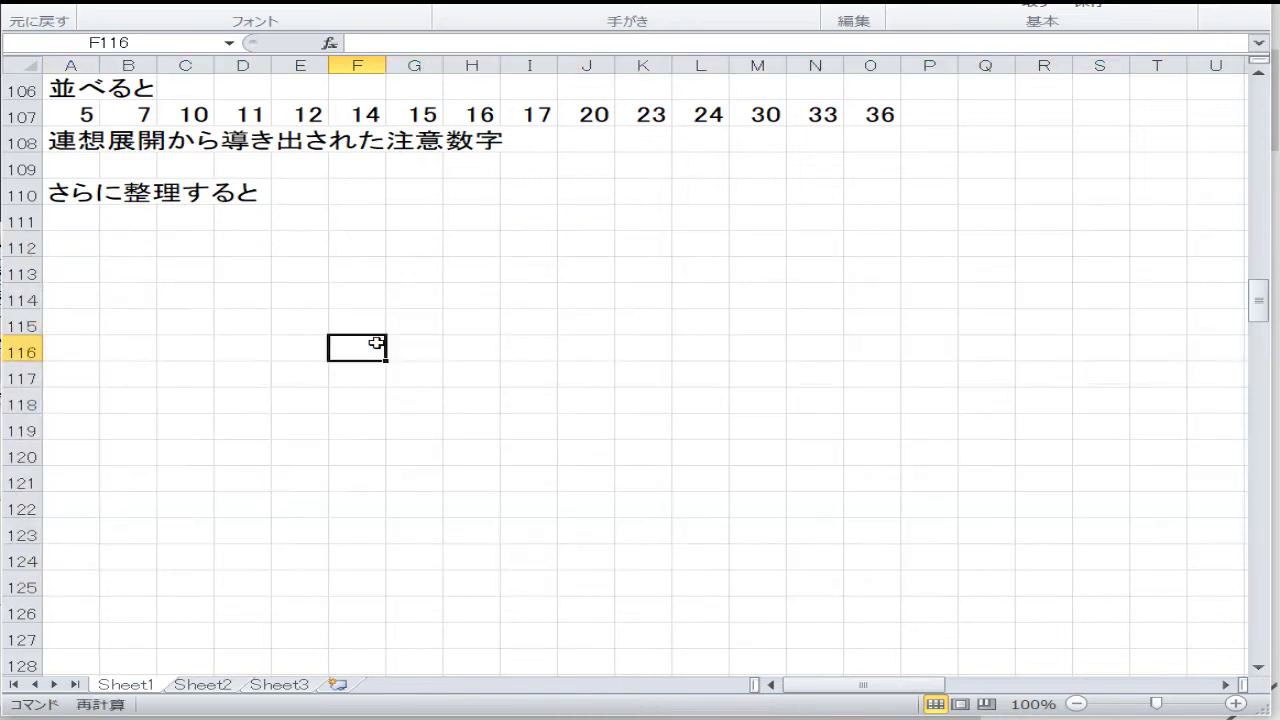
Copy the Loto 6 draws 1414 to 1422 in C2:M10 and paste them one row higher, starting at C1
scroll(489, 332, up, 20)
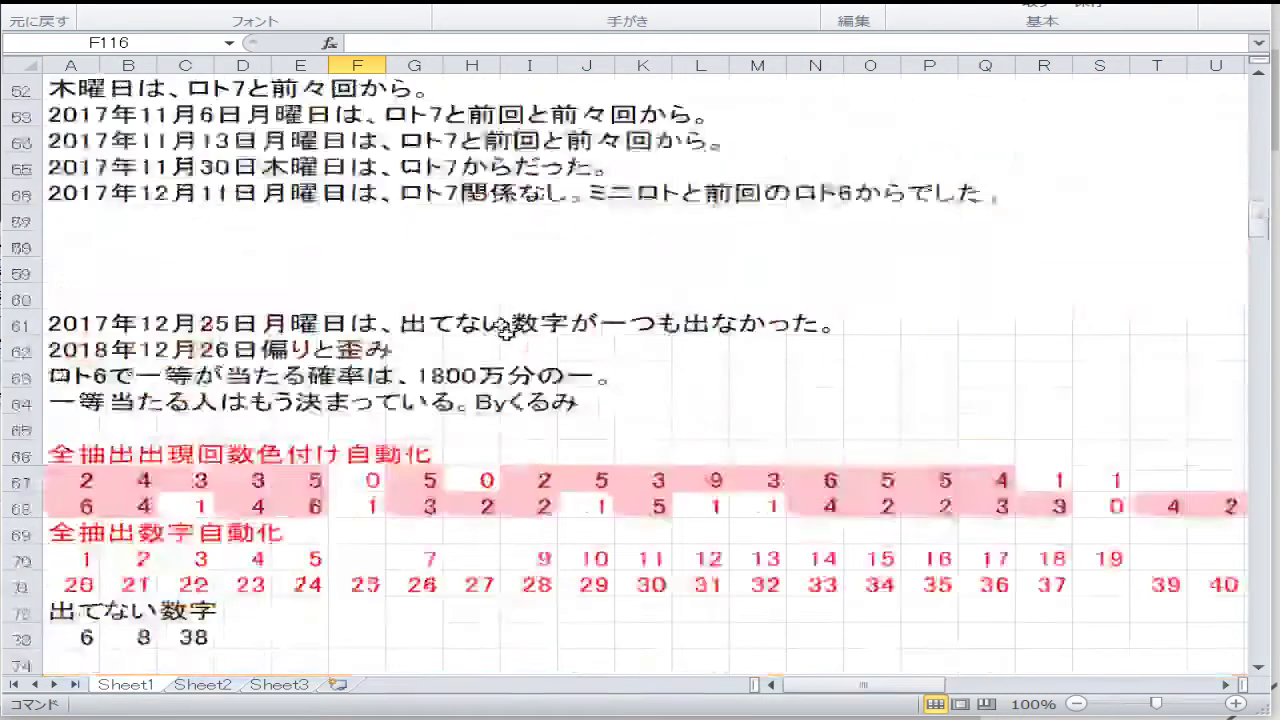
scroll(476, 333, up, 1)
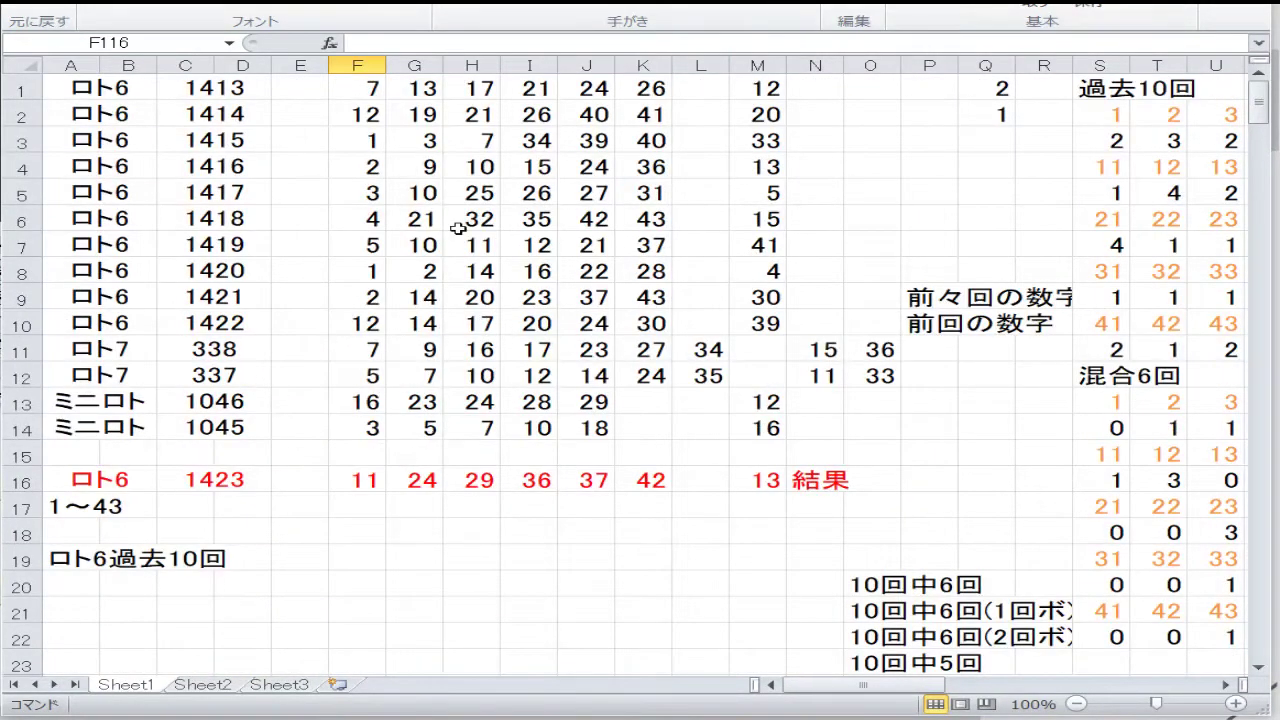
click(597, 410)
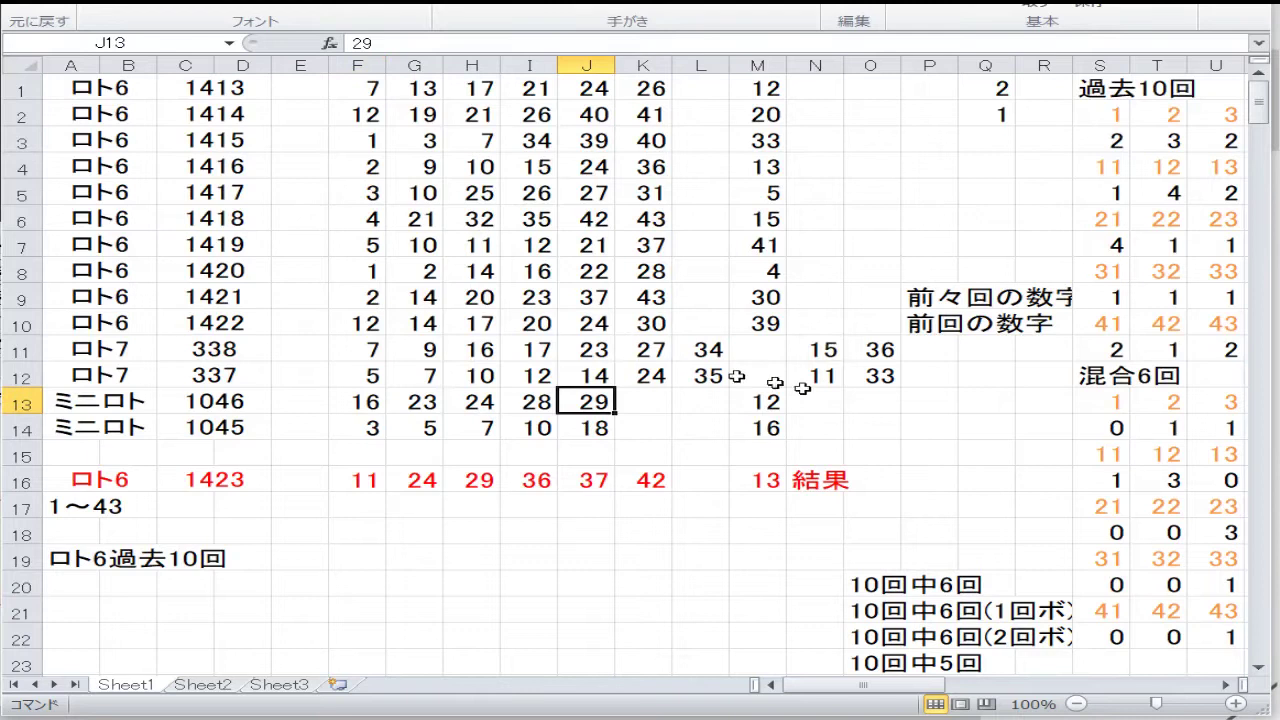
drag(765, 330, 220, 114)
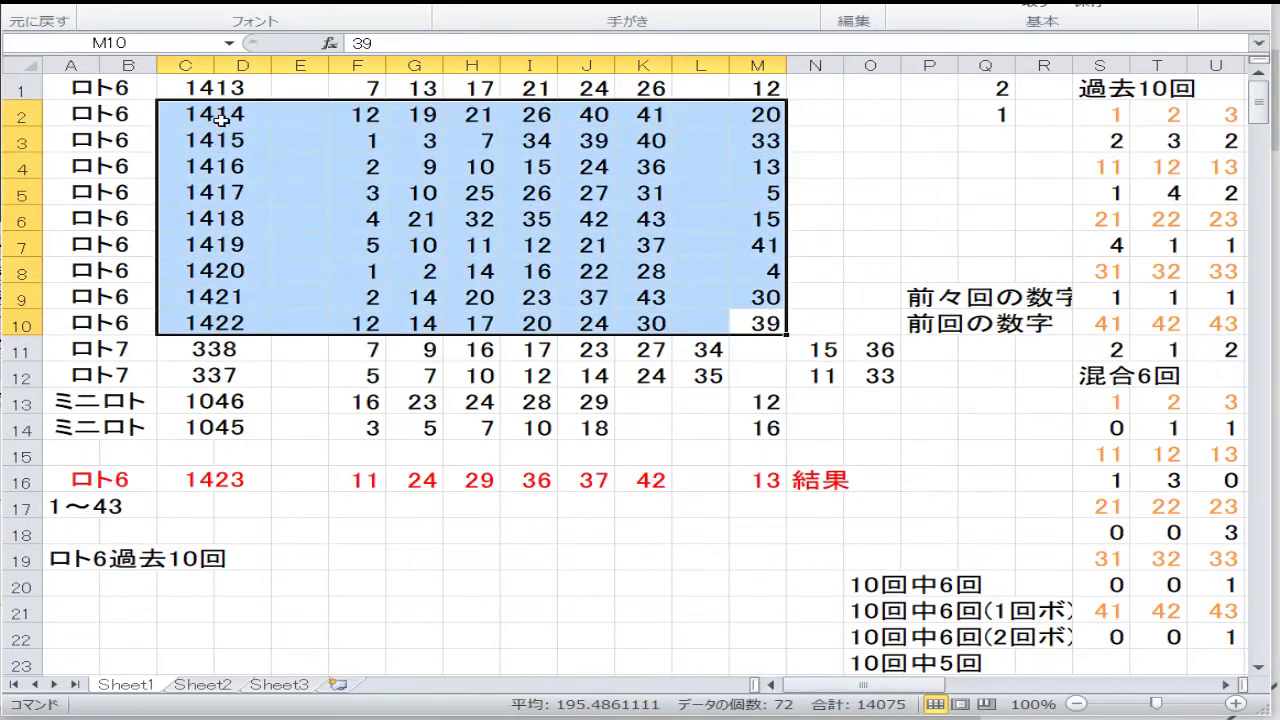
right_click(220, 114)
click(147, 173)
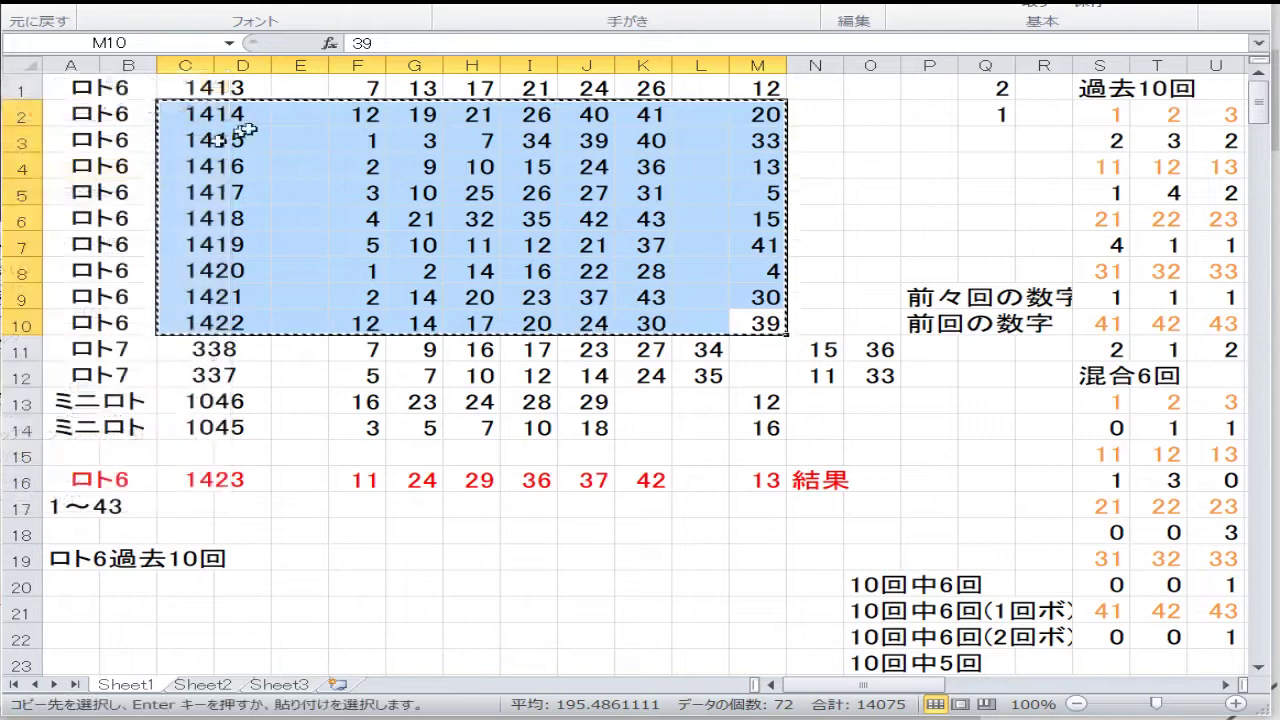
right_click(248, 92)
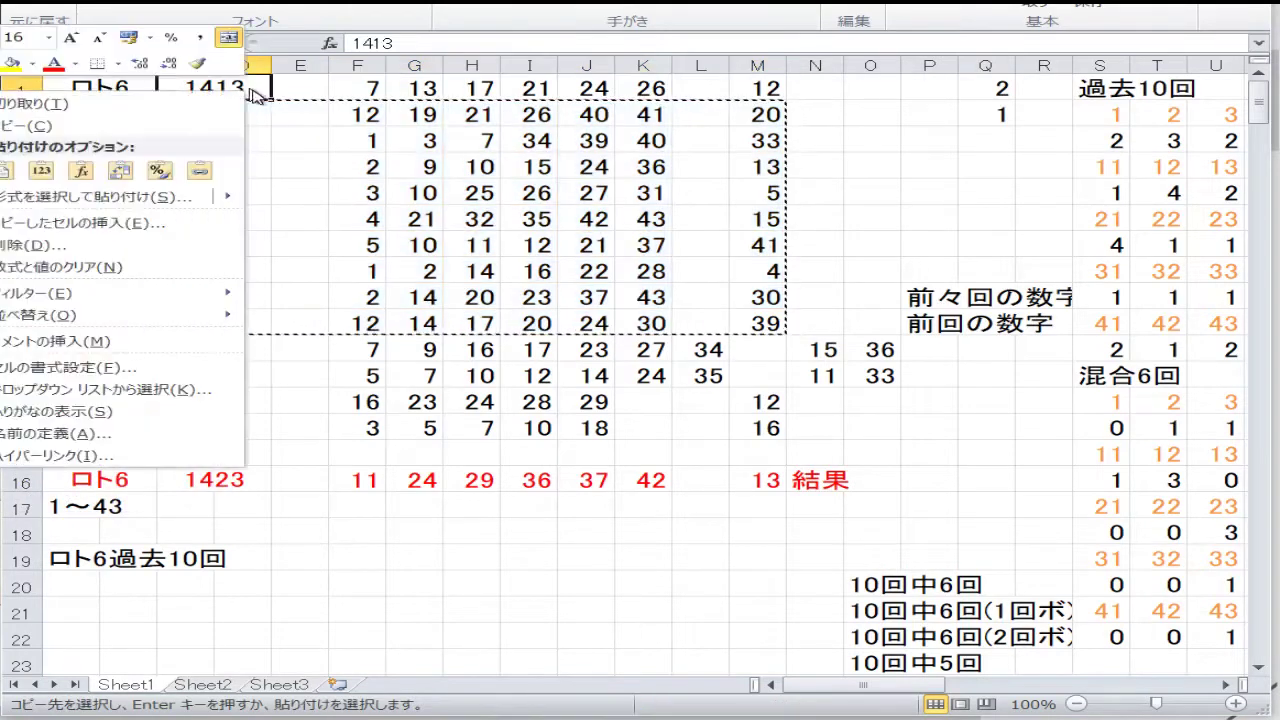
click(9, 170)
click(166, 362)
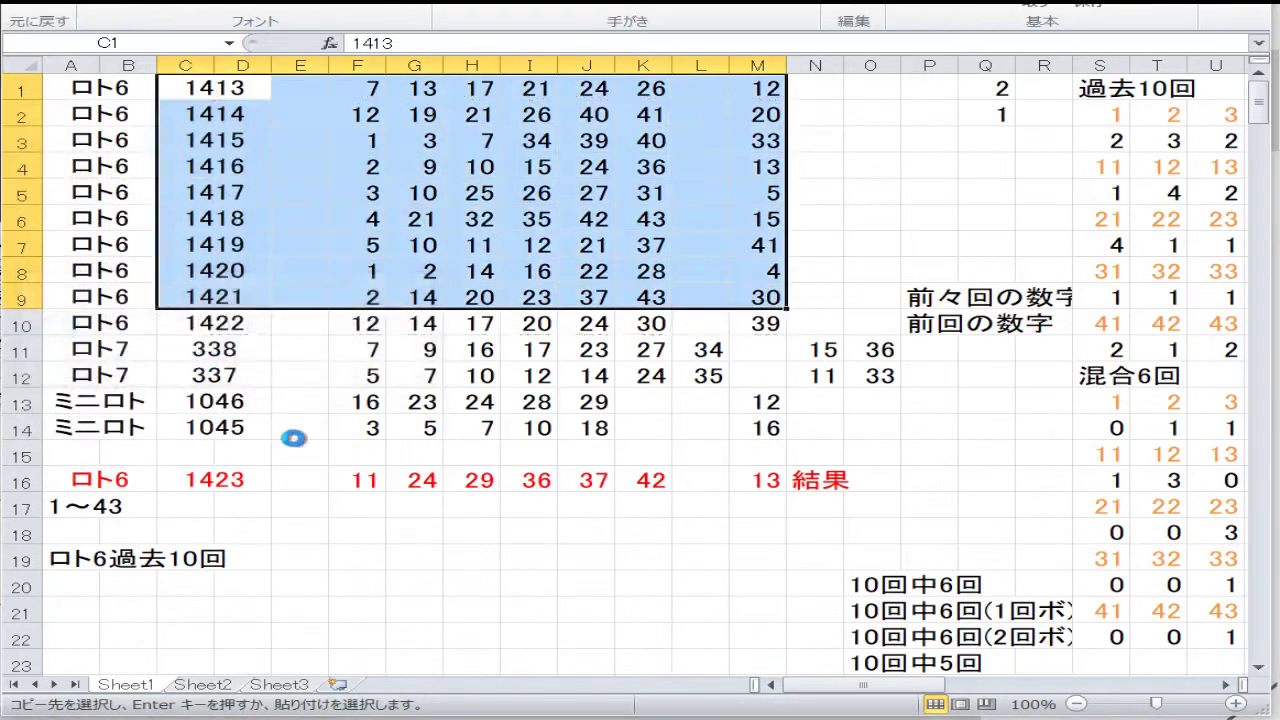
Copy cell C9 and paste only its formatting onto the draw numbers in C1:D8
right_click(225, 300)
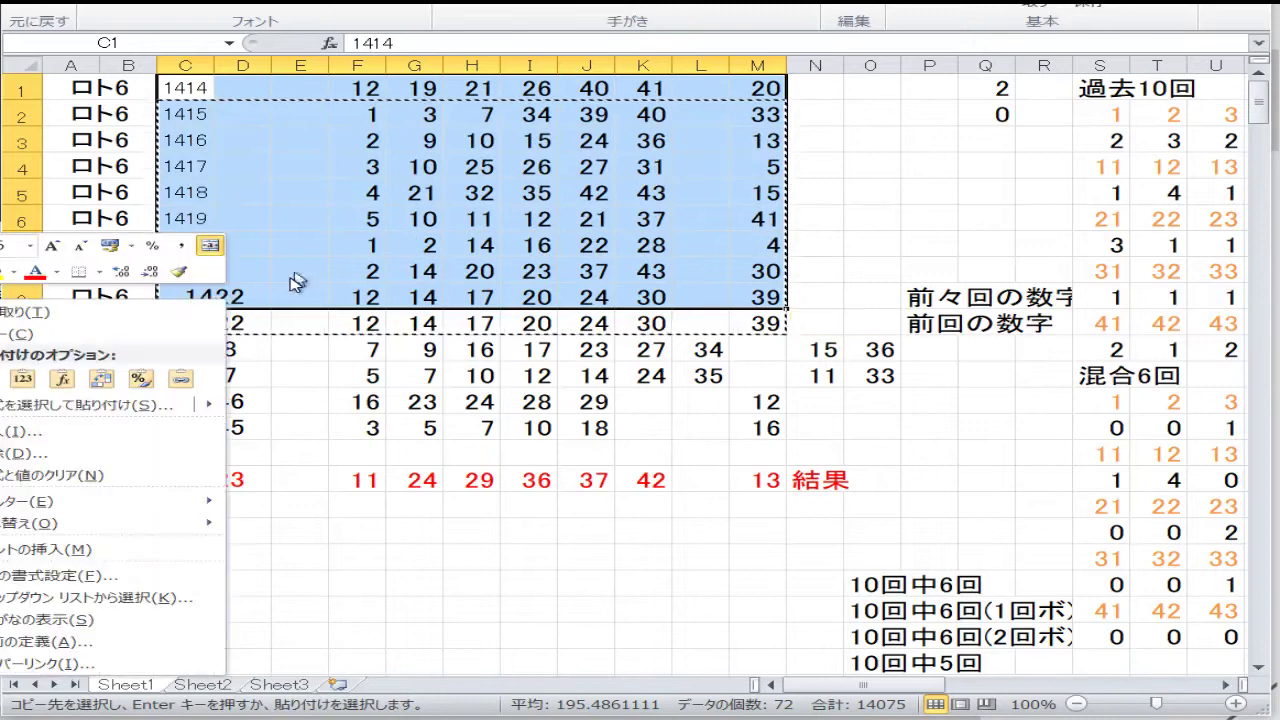
key(Escape)
click(258, 295)
right_click(262, 298)
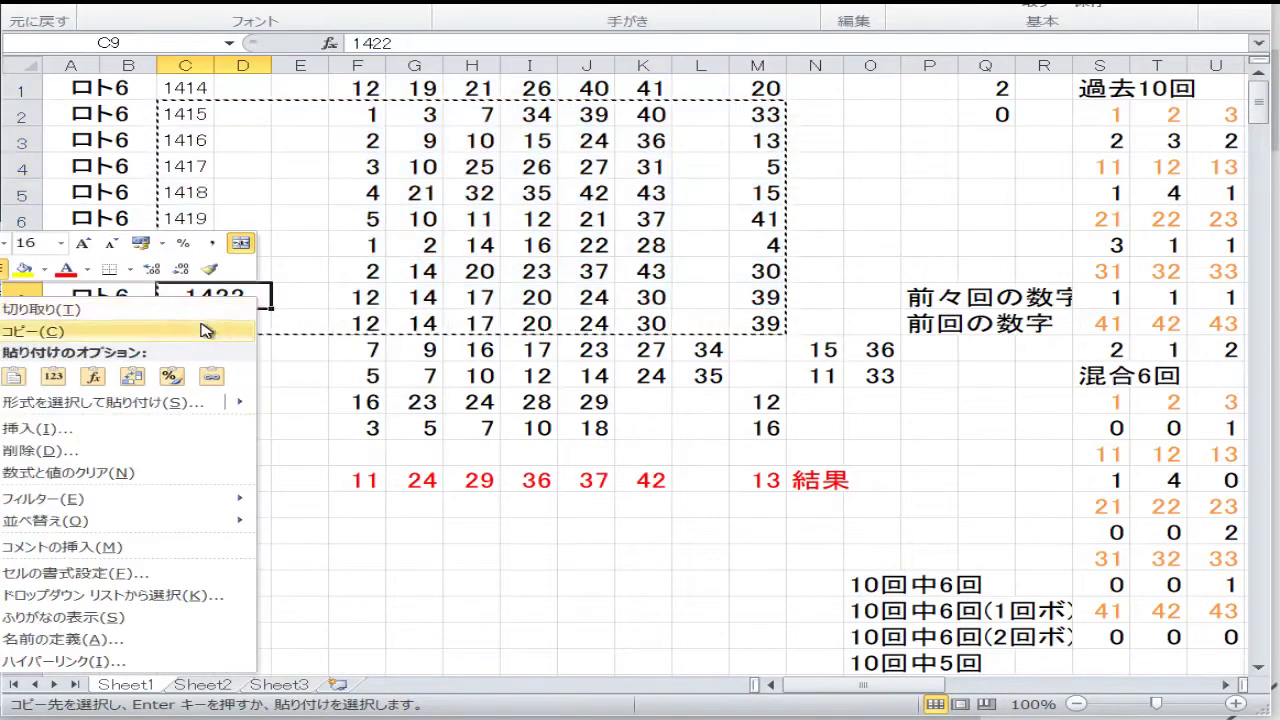
click(40, 331)
drag(243, 266, 183, 100)
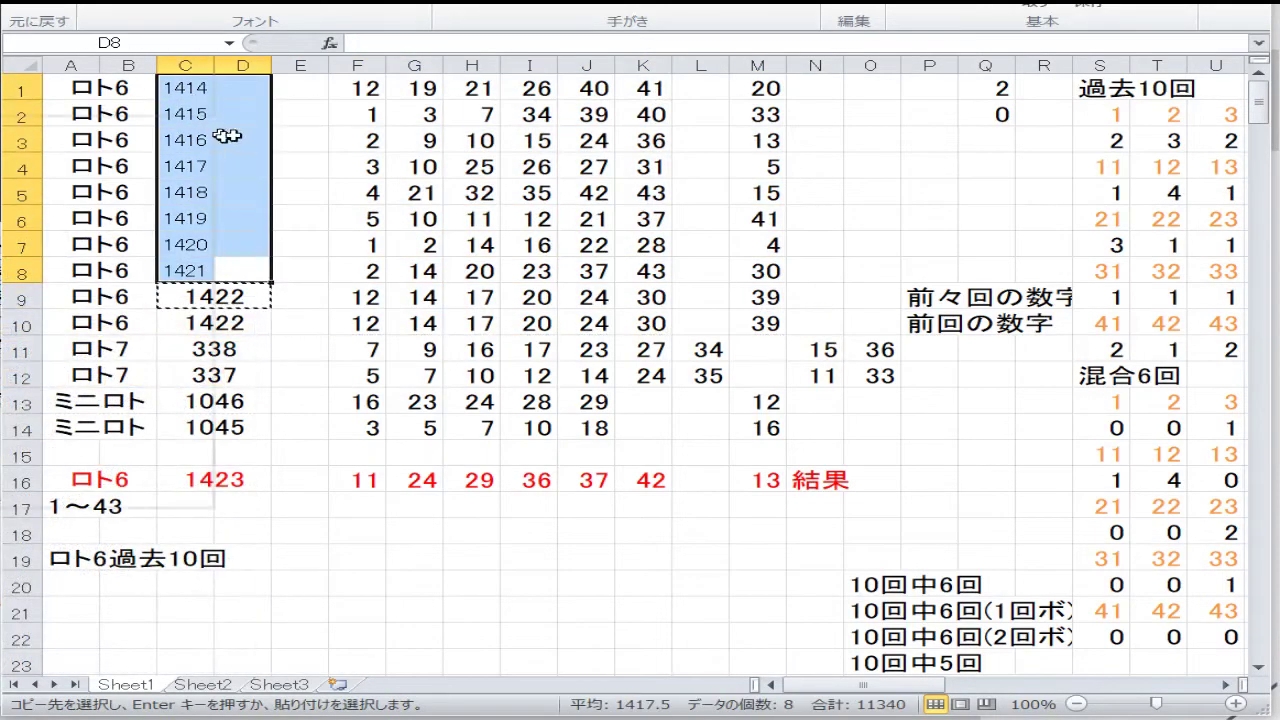
right_click(229, 129)
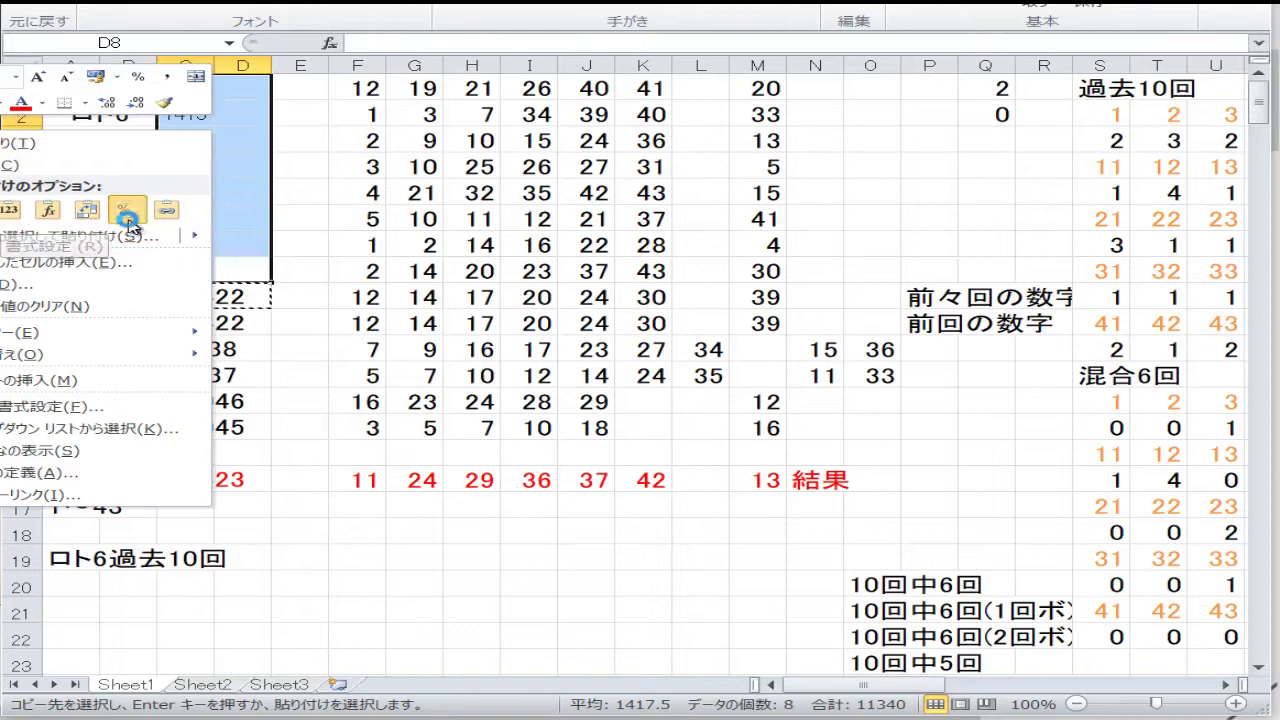
click(128, 230)
Copy the draw 1423 result in C16:M16 and paste it over the duplicate 1422 entry in row 10
click(197, 323)
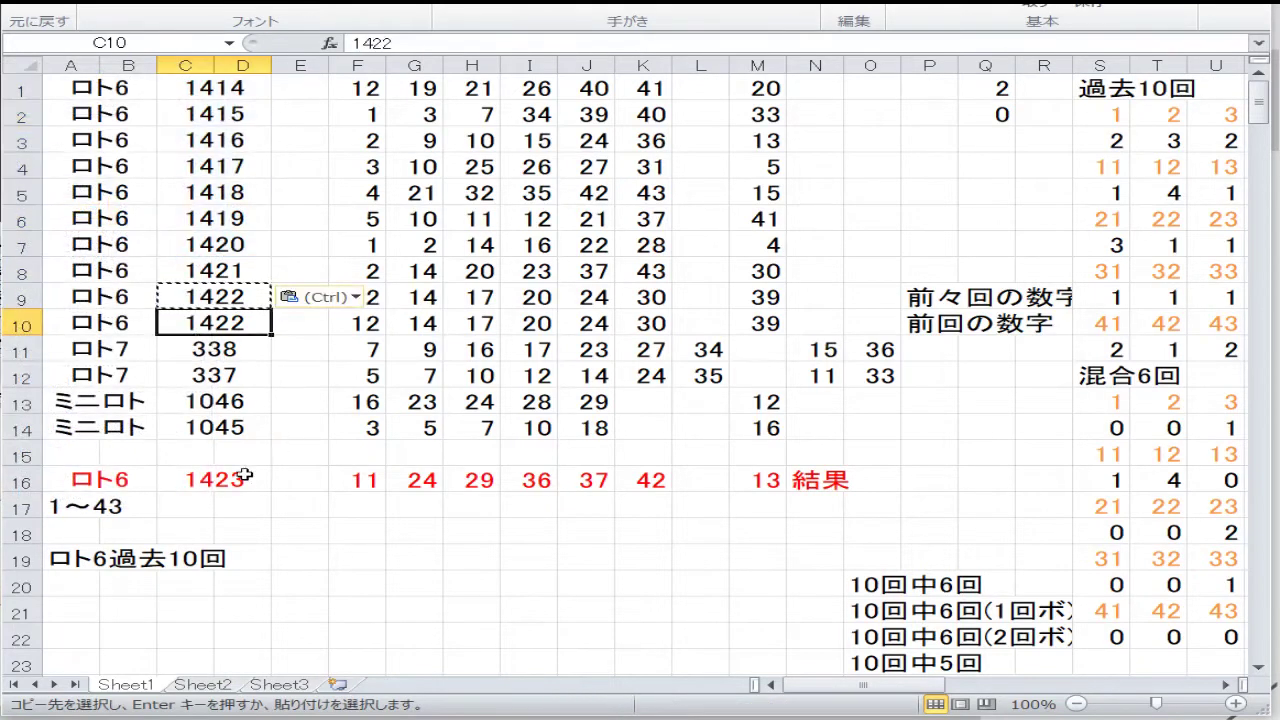
drag(200, 480, 751, 480)
right_click(751, 480)
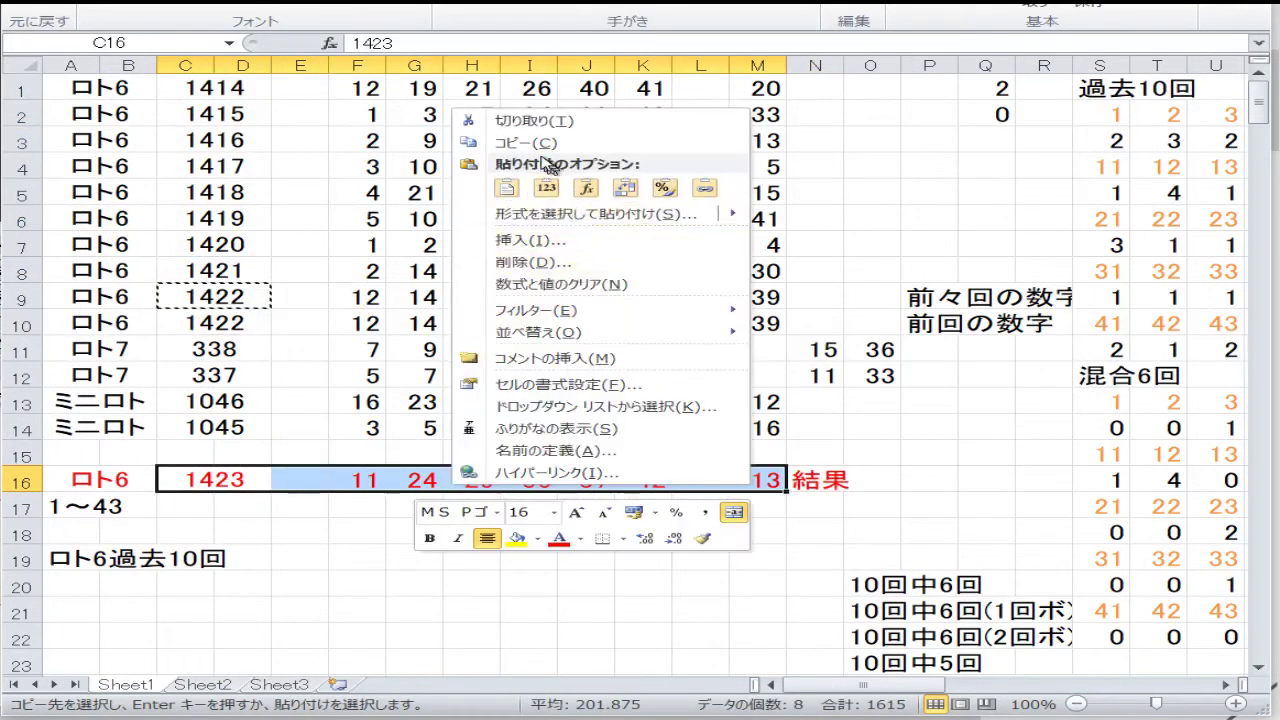
click(515, 142)
click(250, 318)
right_click(250, 318)
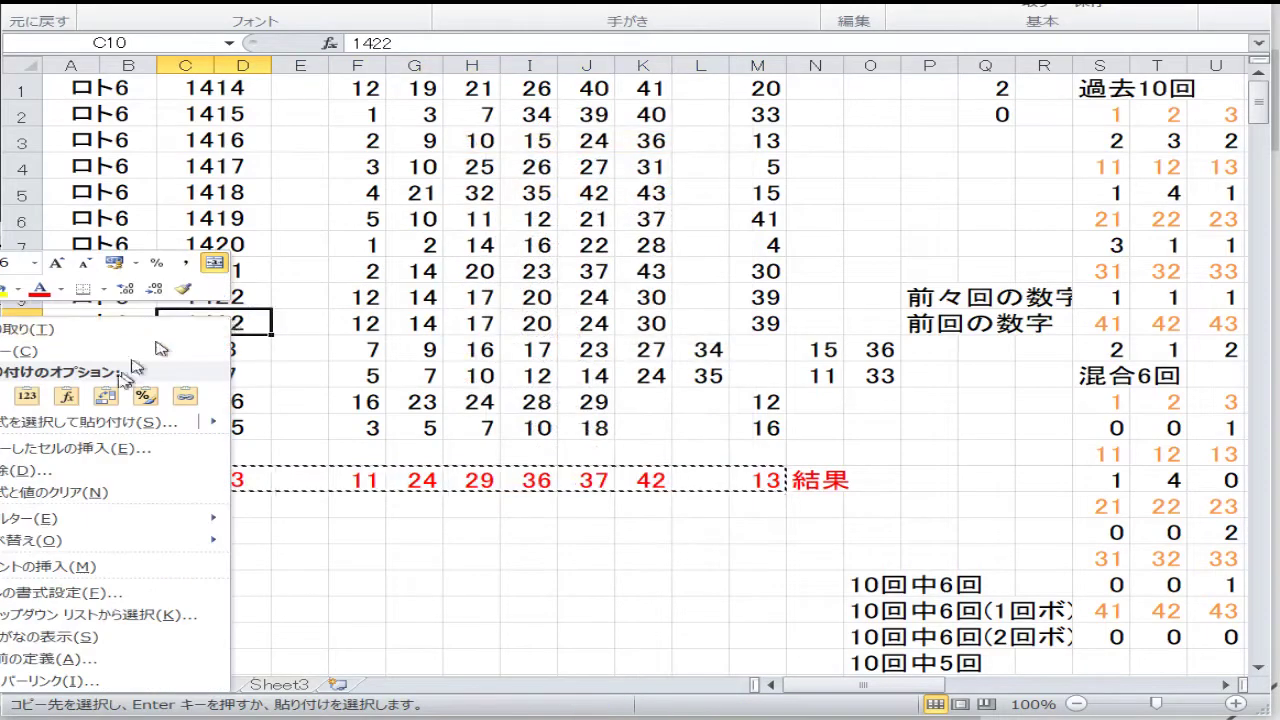
click(5, 392)
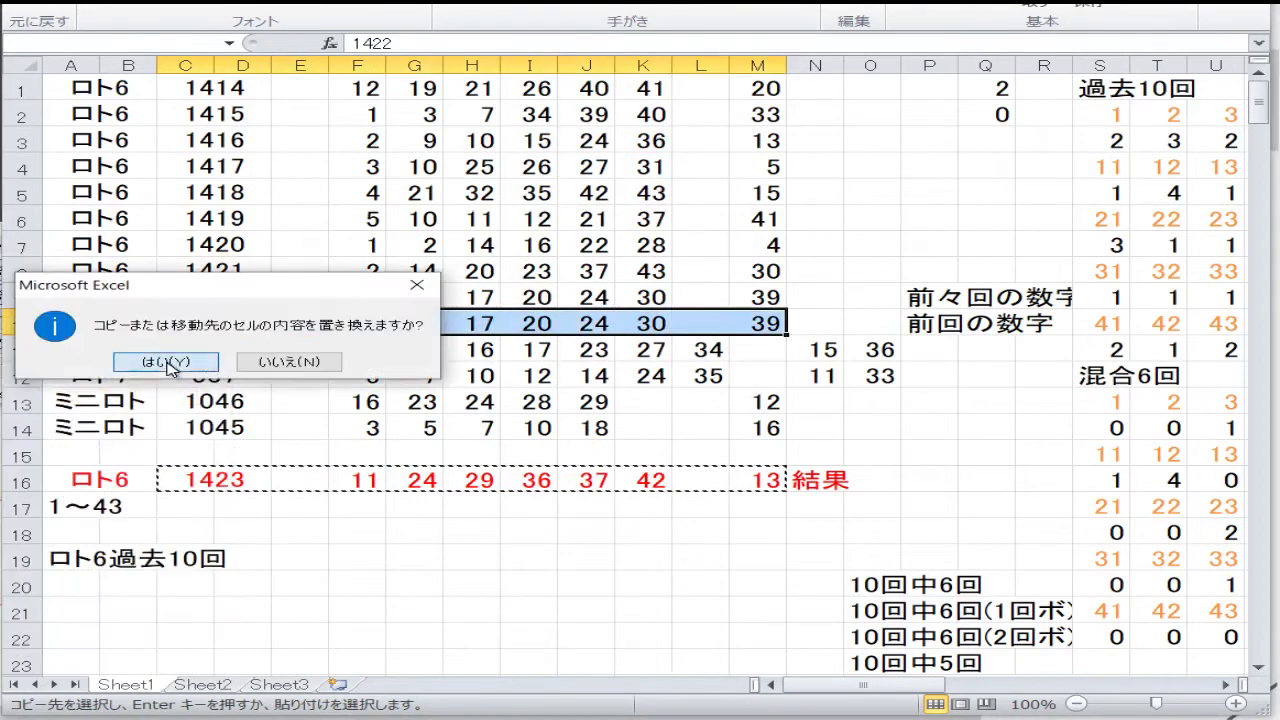
click(166, 362)
Change the font colour of the draw 1423 entry in C10:M10 to black
click(365, 14)
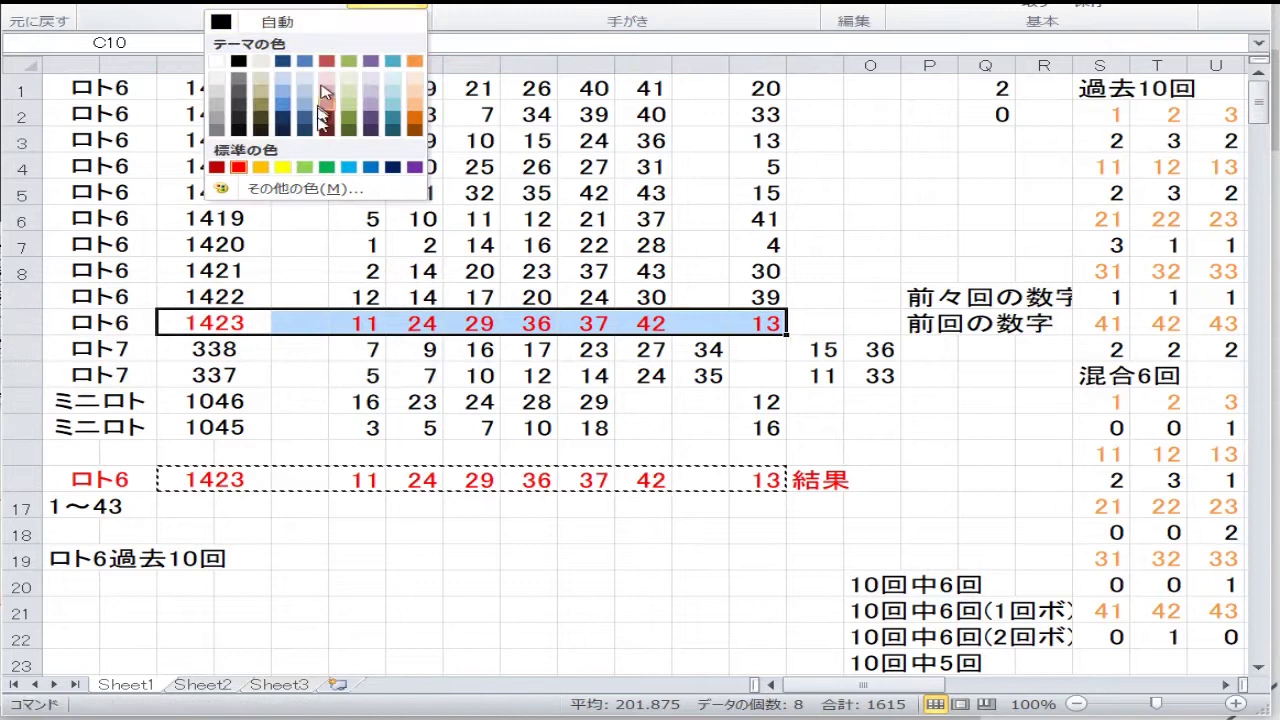
click(254, 63)
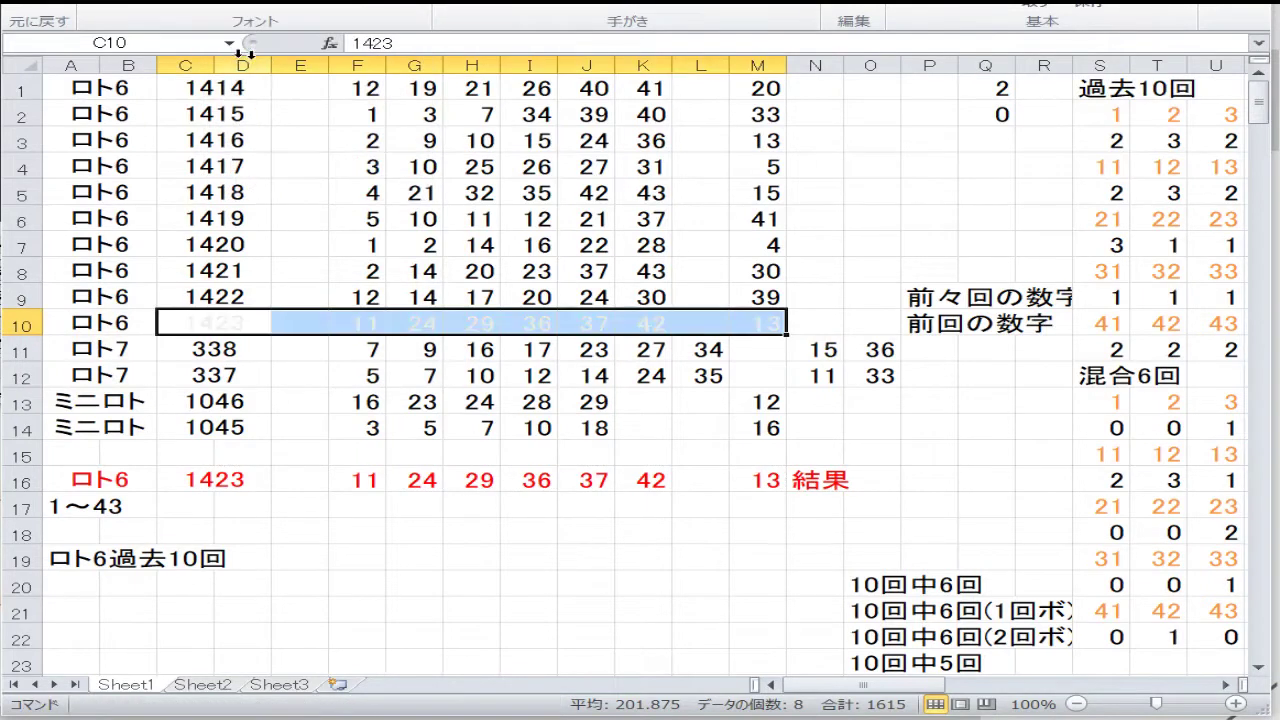
click(398, 7)
click(238, 62)
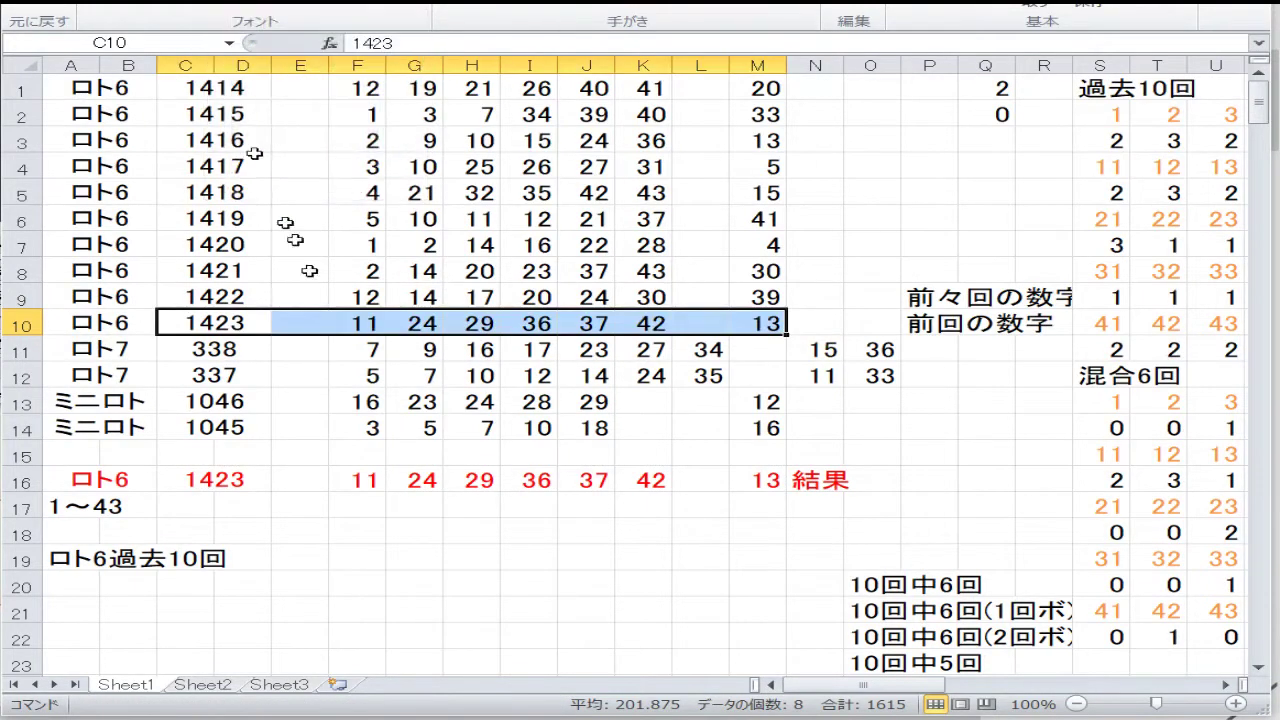
drag(254, 376, 256, 389)
click(427, 403)
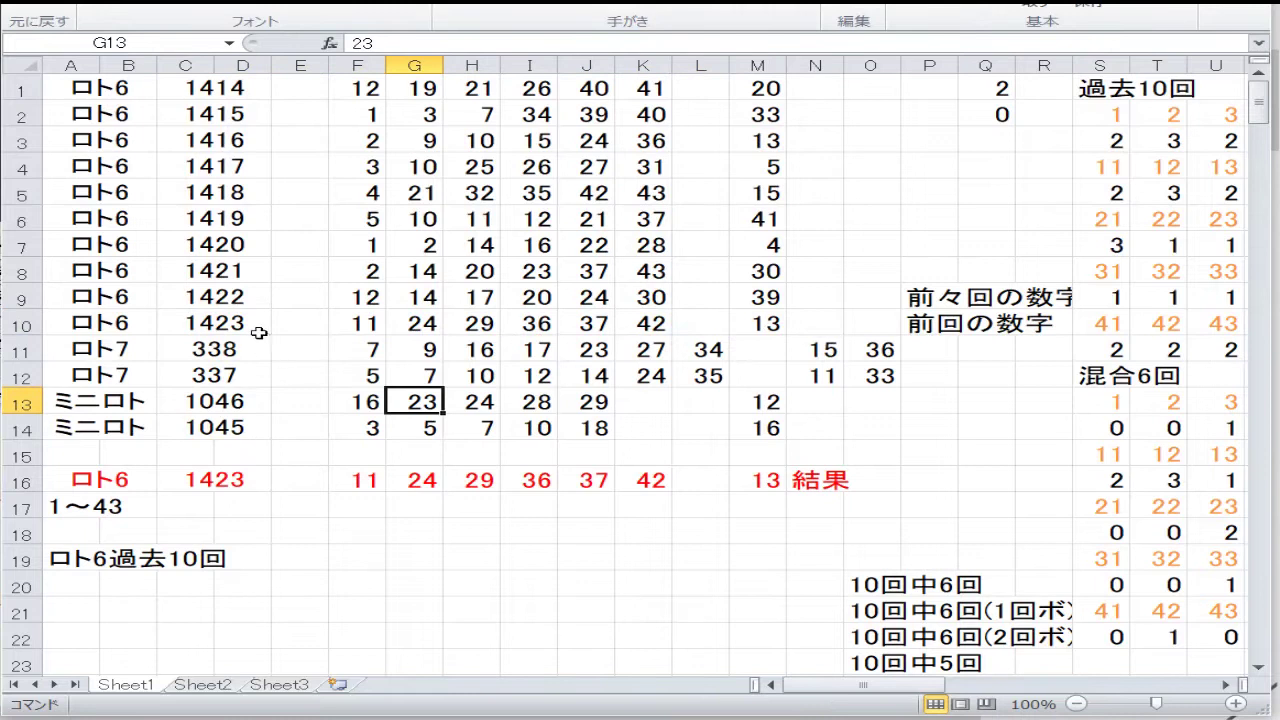
drag(205, 325, 329, 89)
click(357, 216)
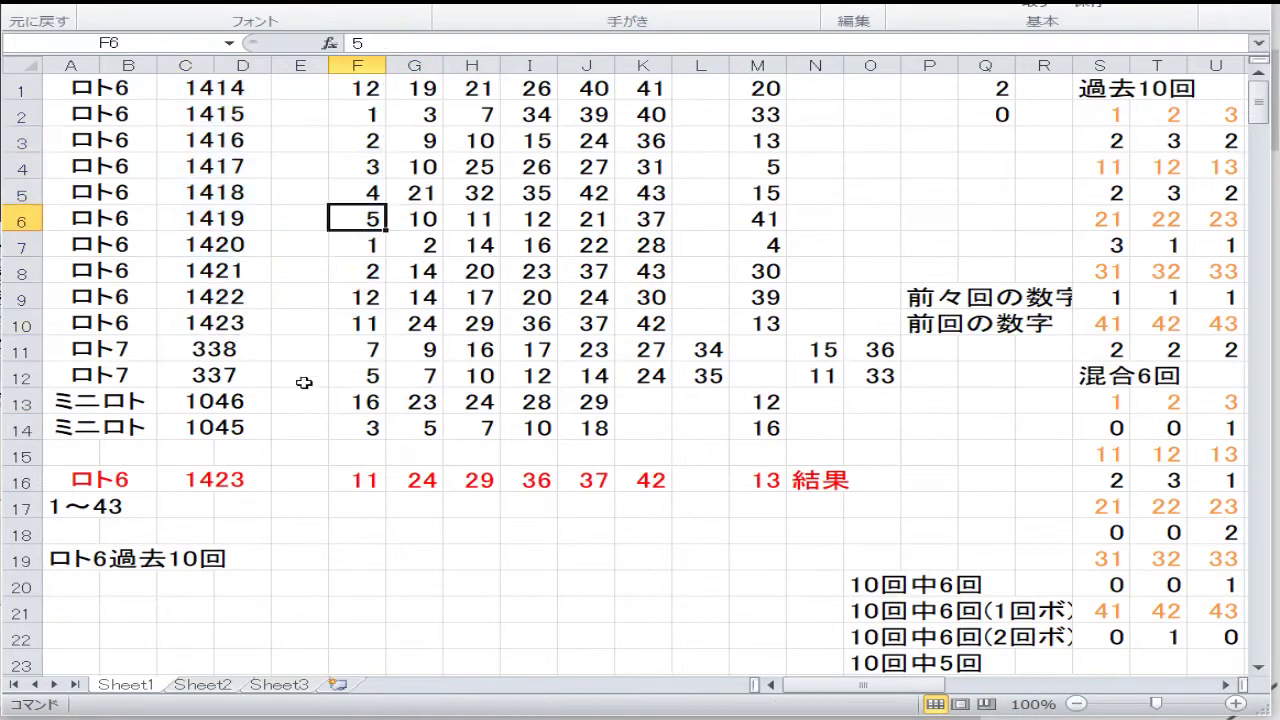
Copy the Mini Loto 1046 entry in C13:M13 and paste it over the row 14 entry, replacing its contents
drag(228, 401, 746, 395)
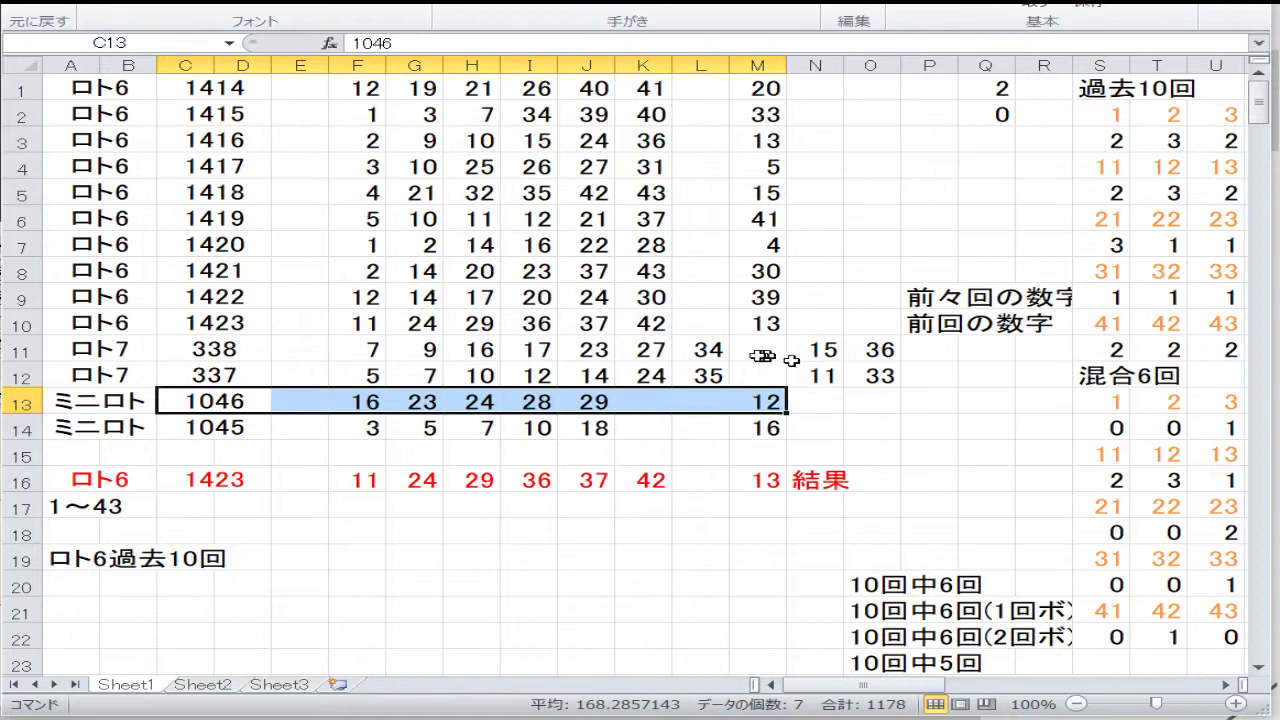
right_click(645, 398)
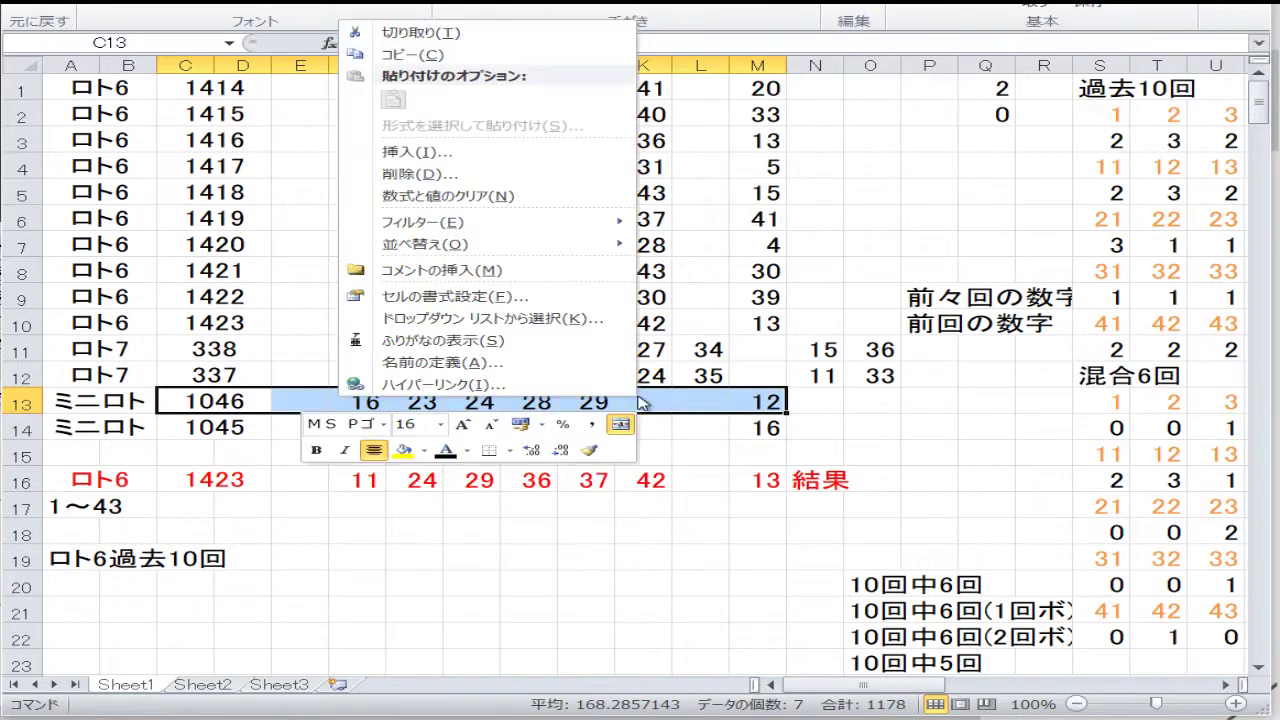
click(489, 54)
click(229, 424)
right_click(229, 420)
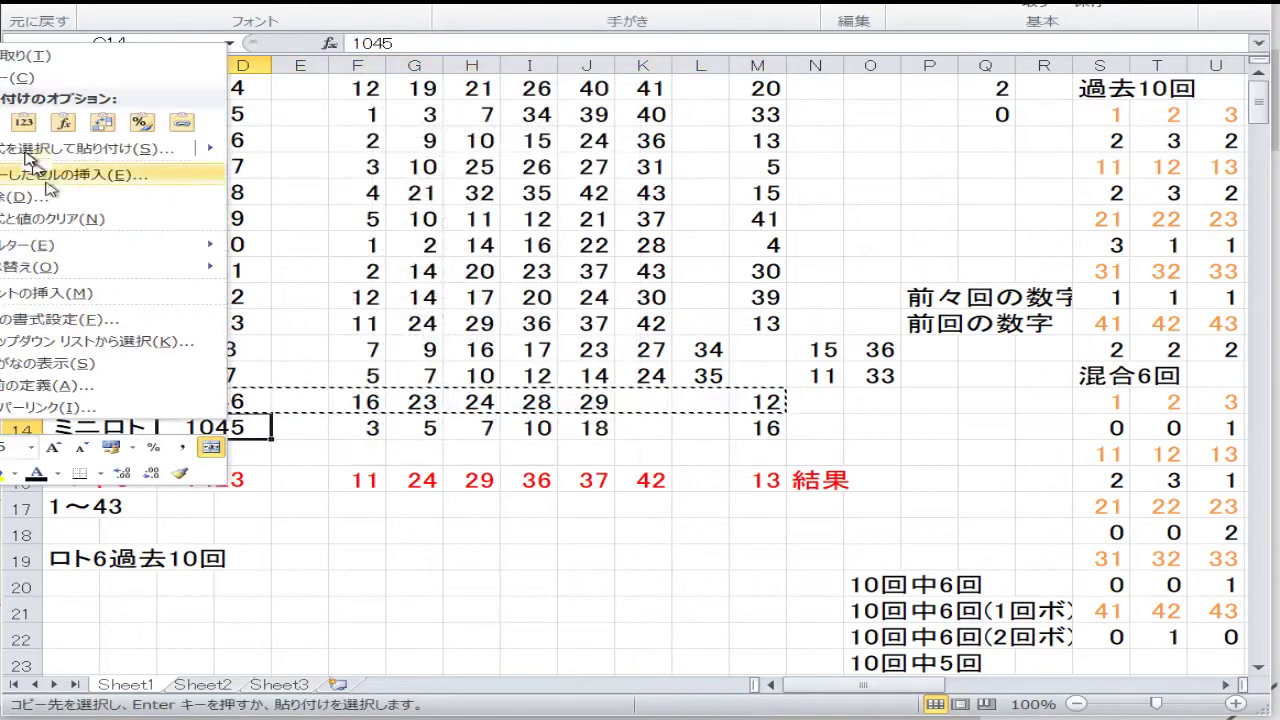
click(60, 168)
click(166, 361)
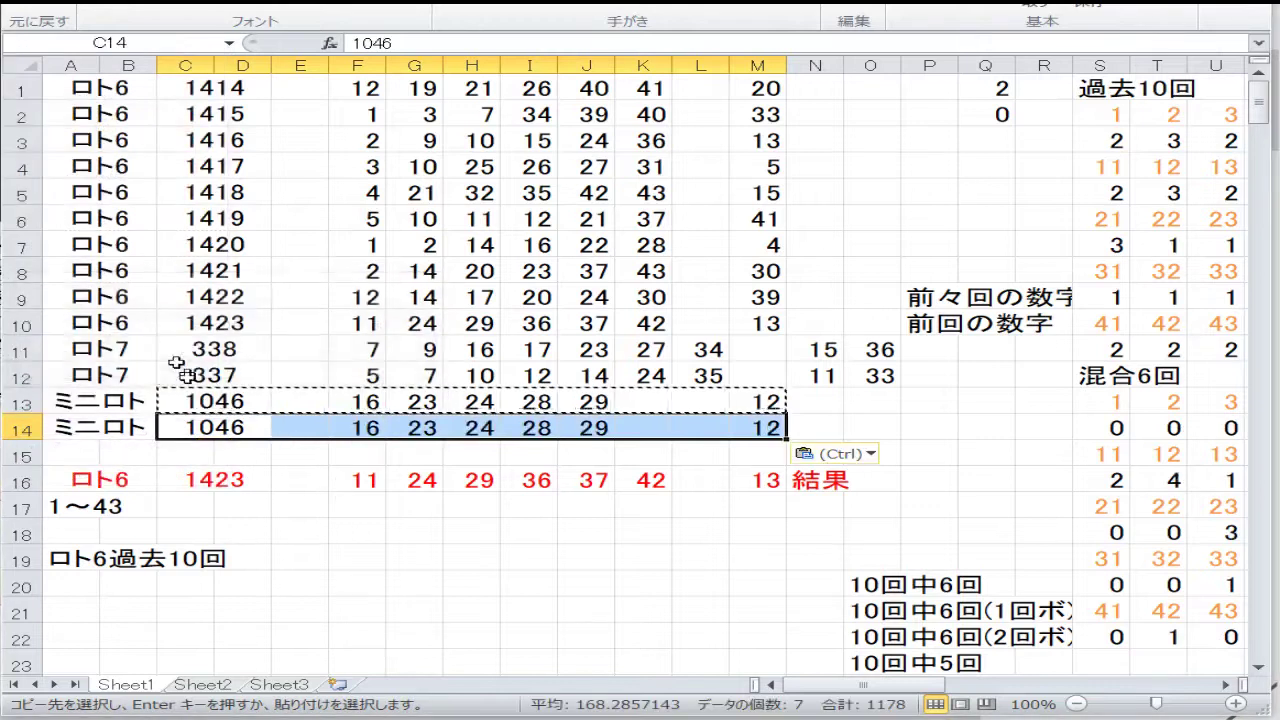
Set the Mini Loto draw number in C13 to 1047
key(Up)
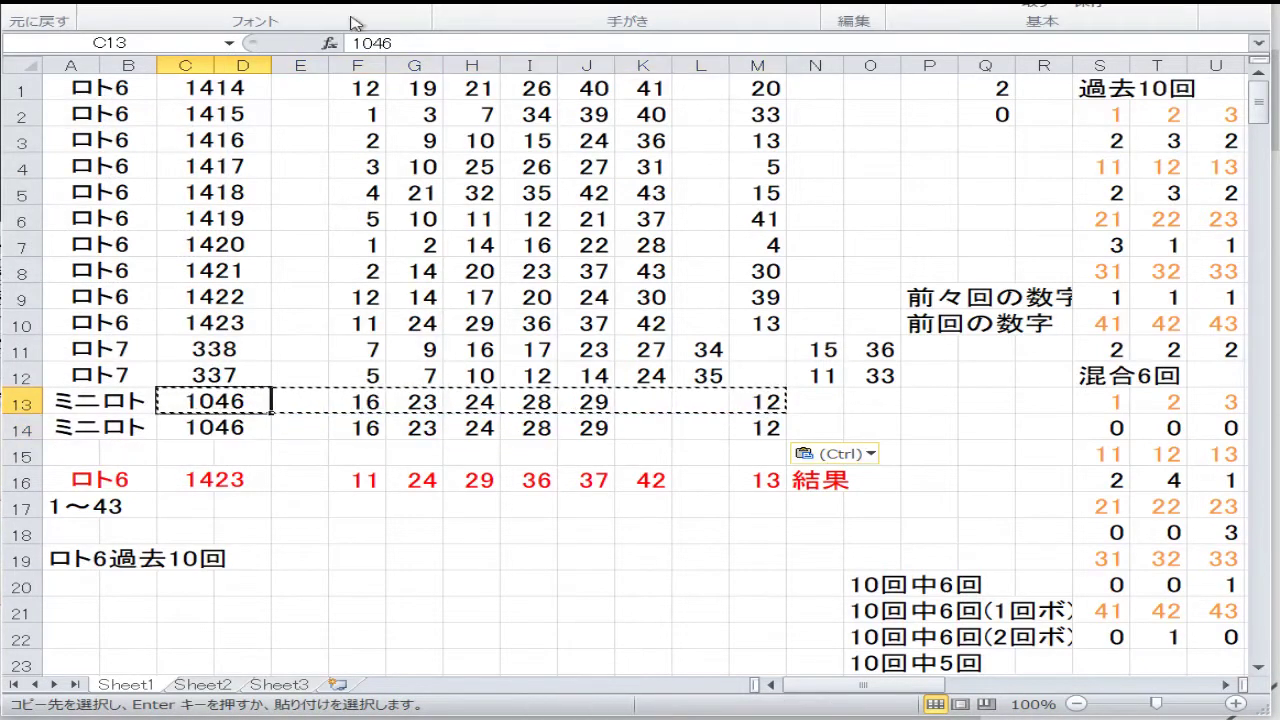
text(100)
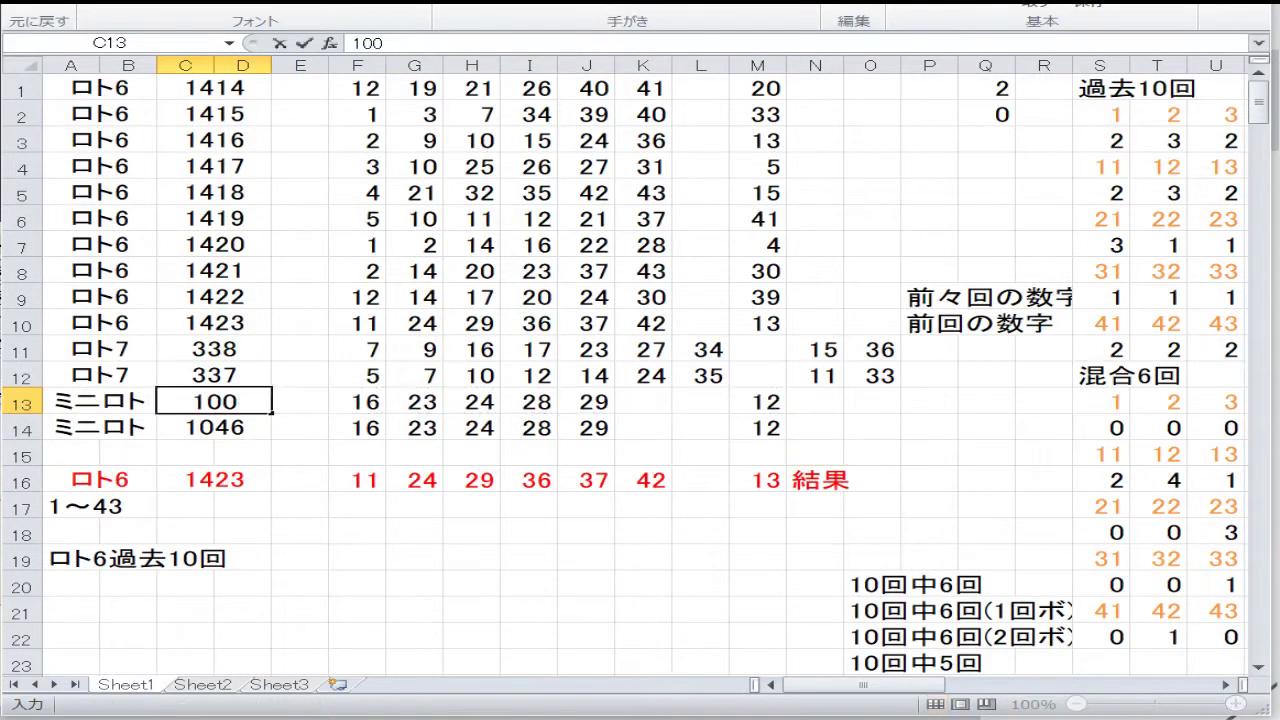
key(BackSpace)
text(47)
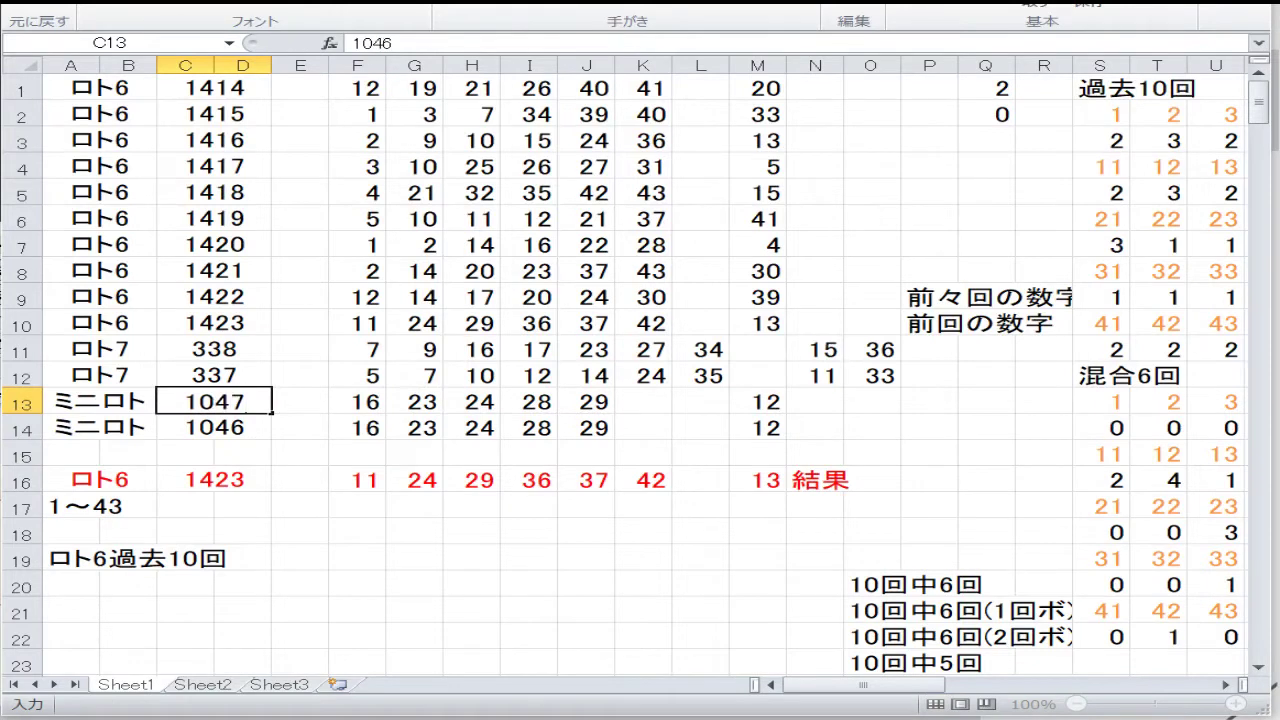
key(Return)
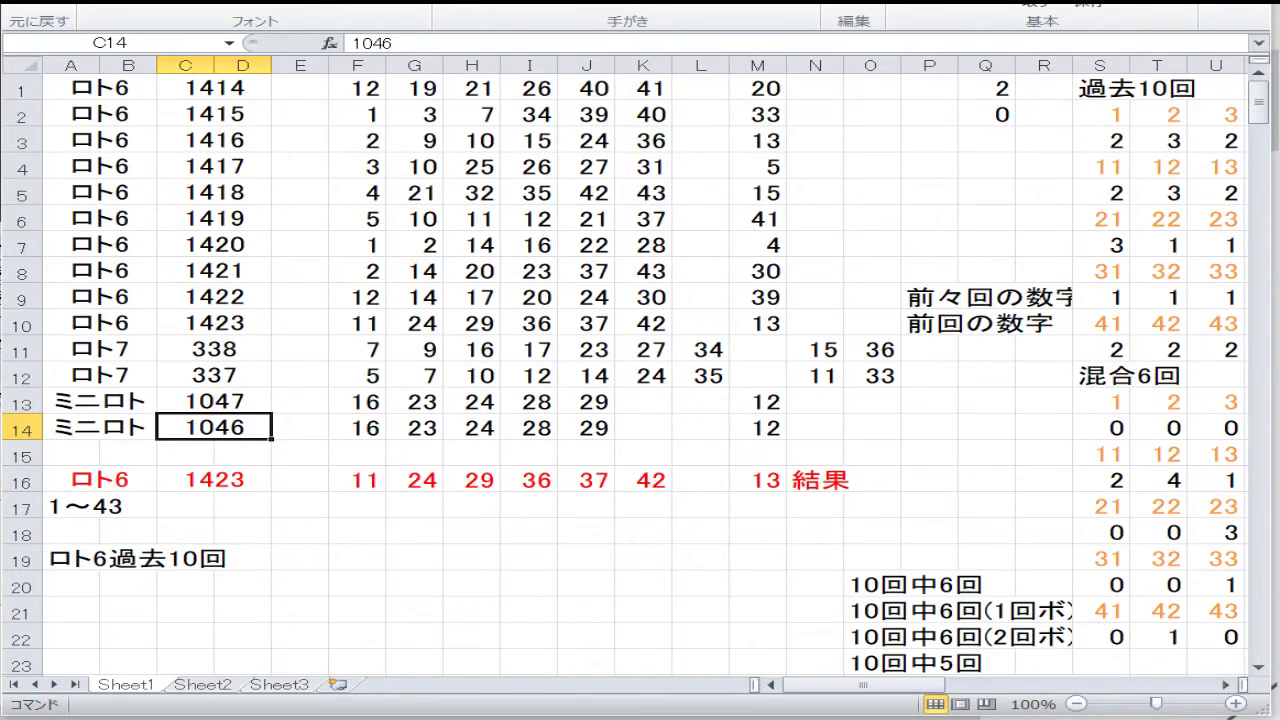
Enter the Mini Loto 1047 numbers 8, 12, 19, 25 and 26 in F13:J13
key(Up)
key(Right)
key(Right)
text(8)
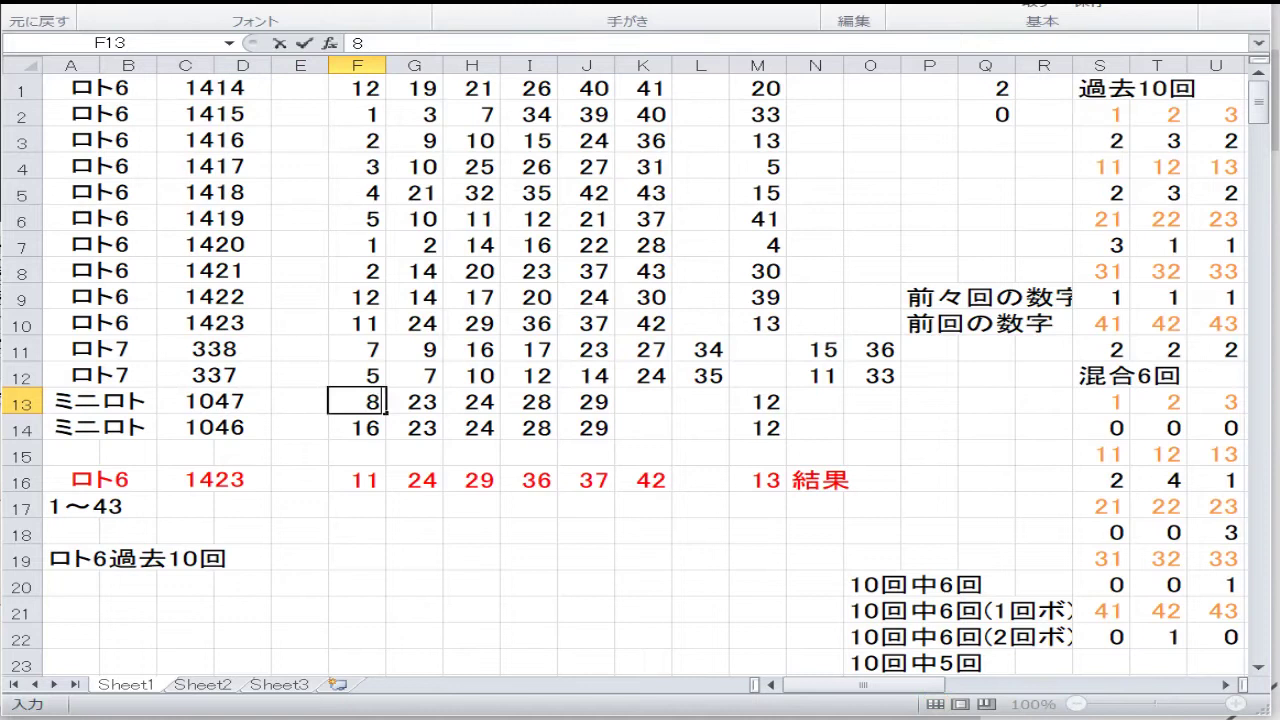
key(Right)
text(12)
key(Right)
text(19)
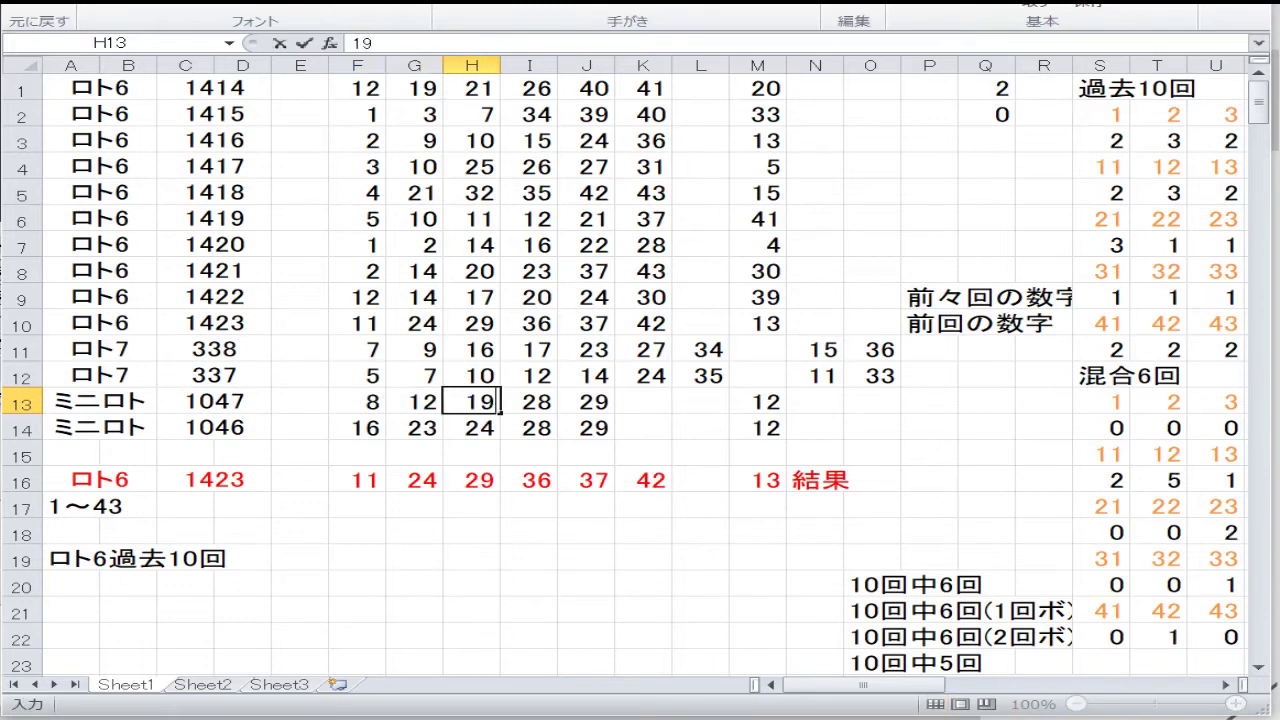
key(Right)
text(2)
key(Right)
text(2)
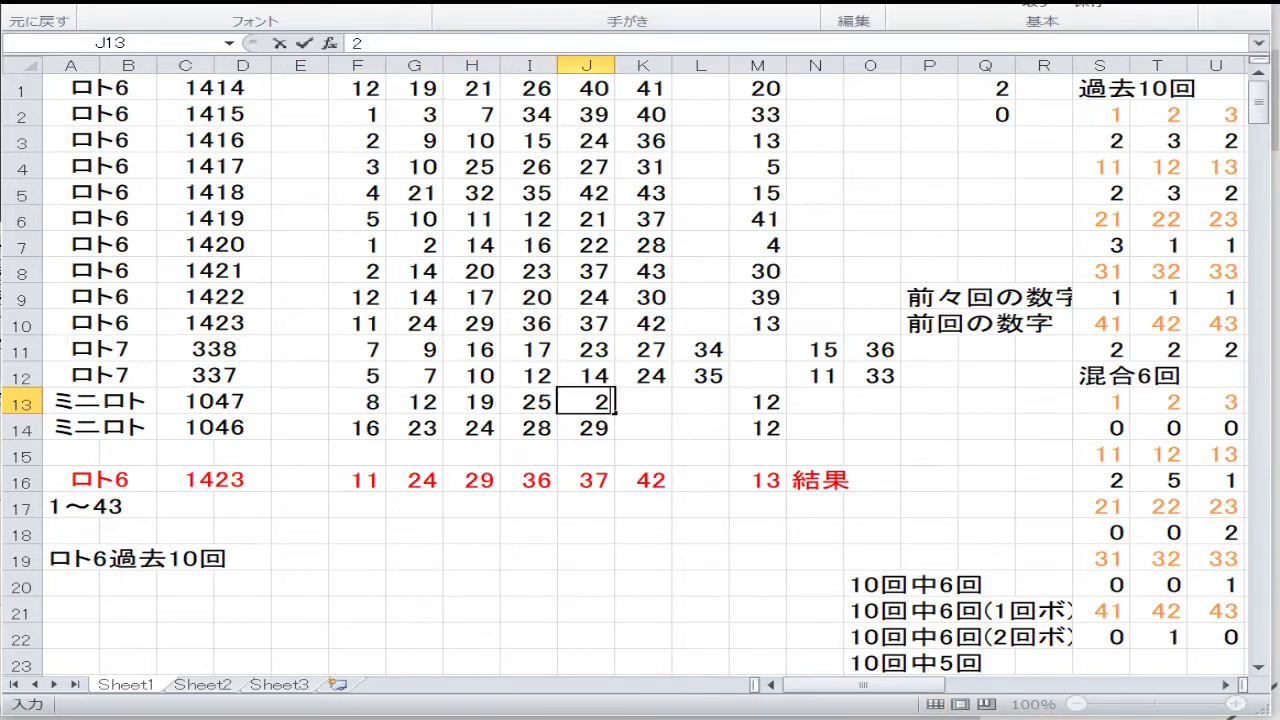
key(Right)
Enter 9 in M13 as the last number of the Mini Loto 1047 row
key(Right)
key(Right)
text(9)
key(Return)
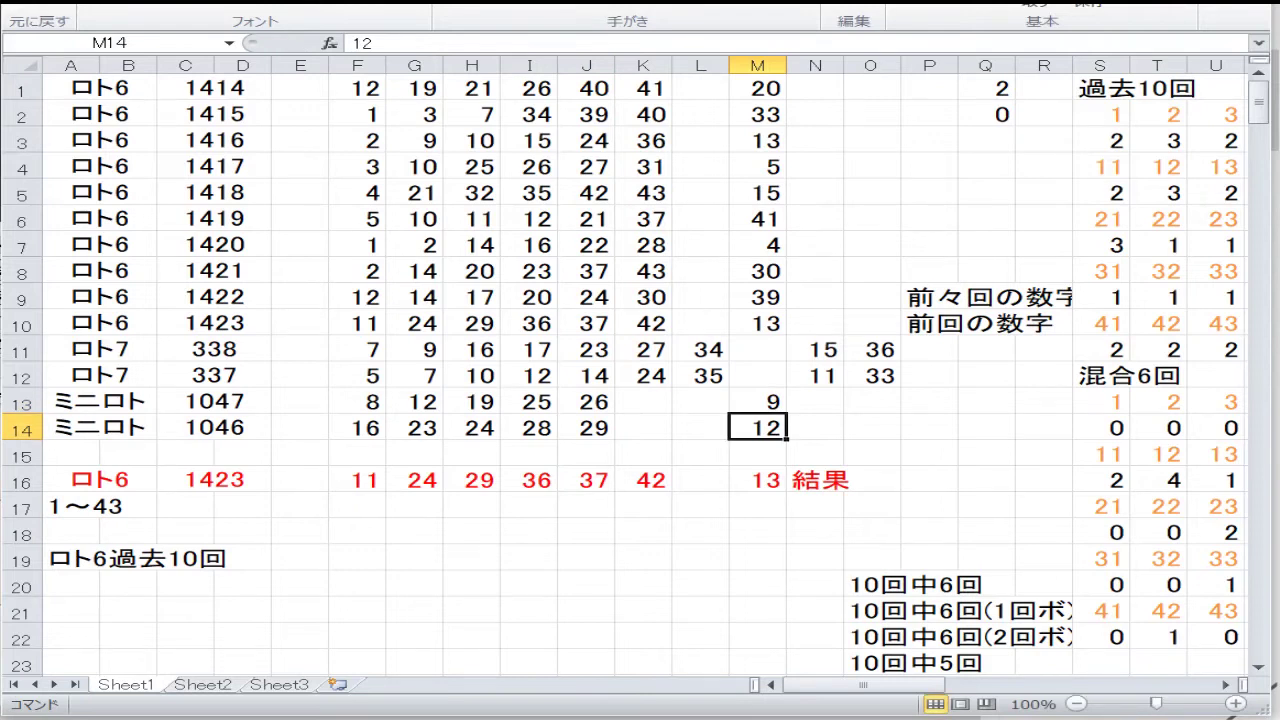
Clear the previous Loto 6 result numbers from F16:M16 in the red result row
drag(753, 490, 371, 468)
right_click(368, 470)
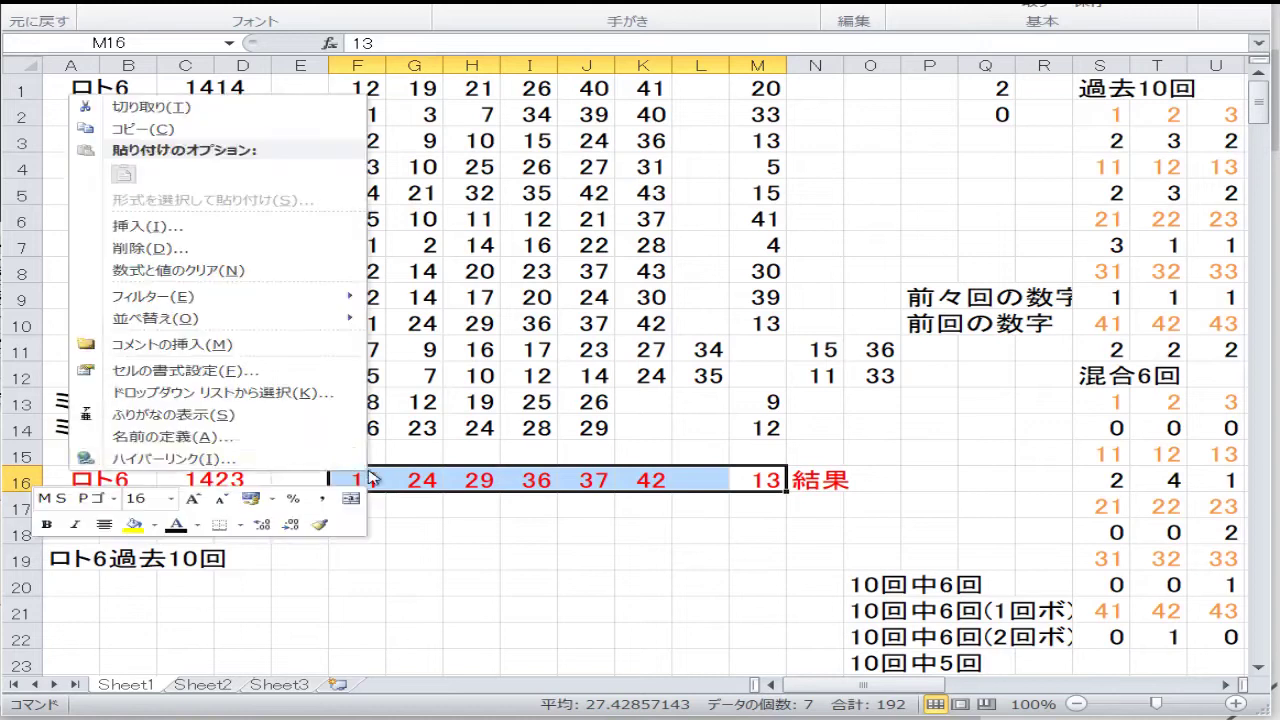
click(283, 272)
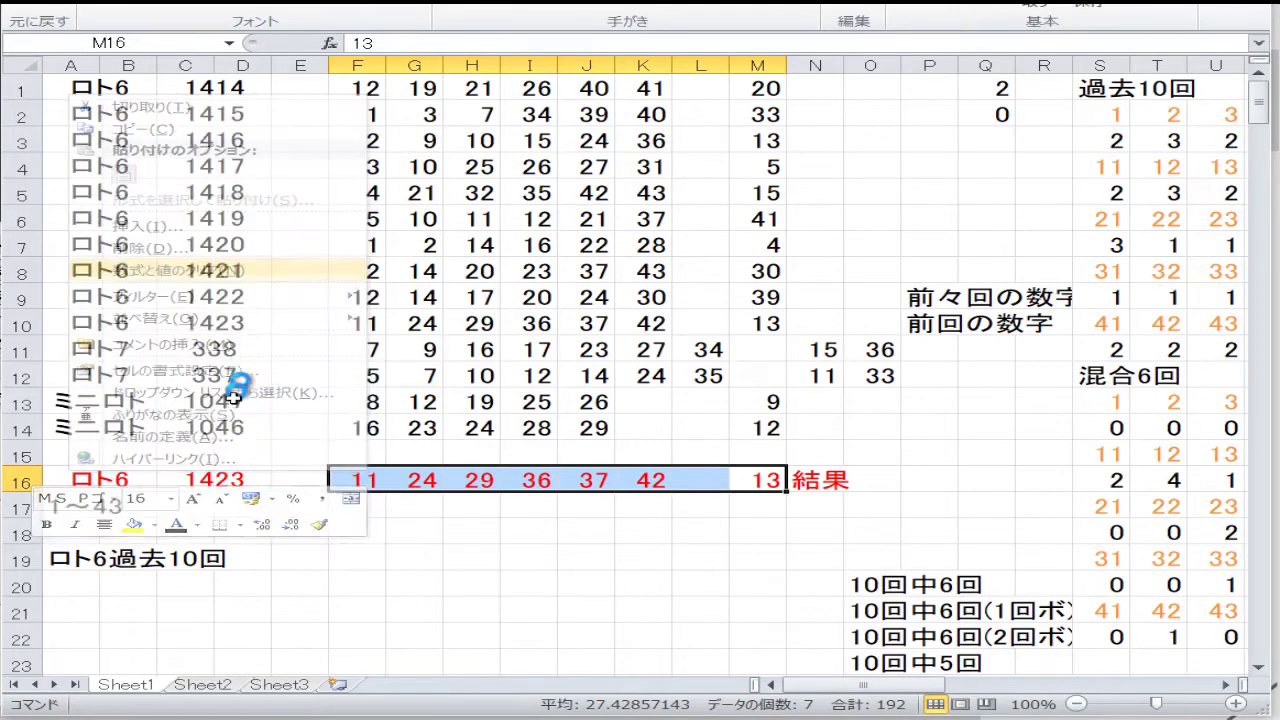
Set the Loto 6 draw number of the result row in C16 to 1424
click(242, 486)
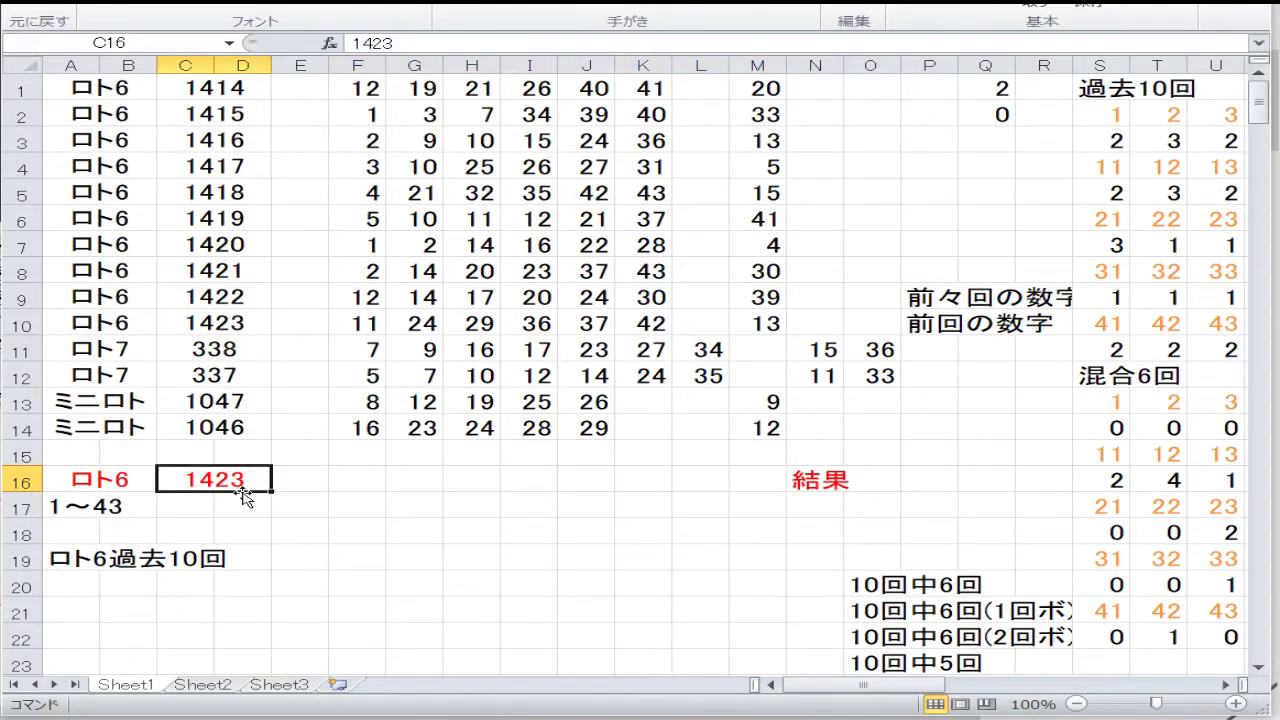
text(1424)
key(Return)
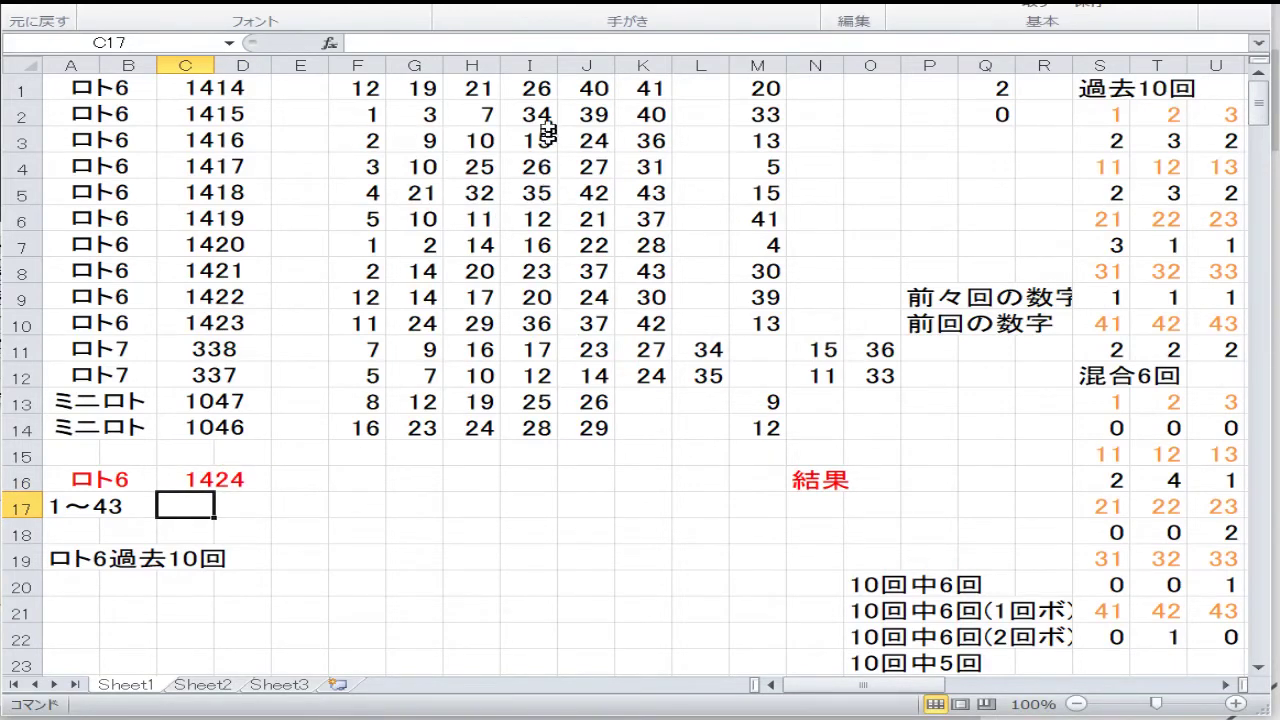
Check the cell range used by the COUNTIF formulas for numbers 1 to 3 in S3:U3 of the 過去10回 table
click(760, 324)
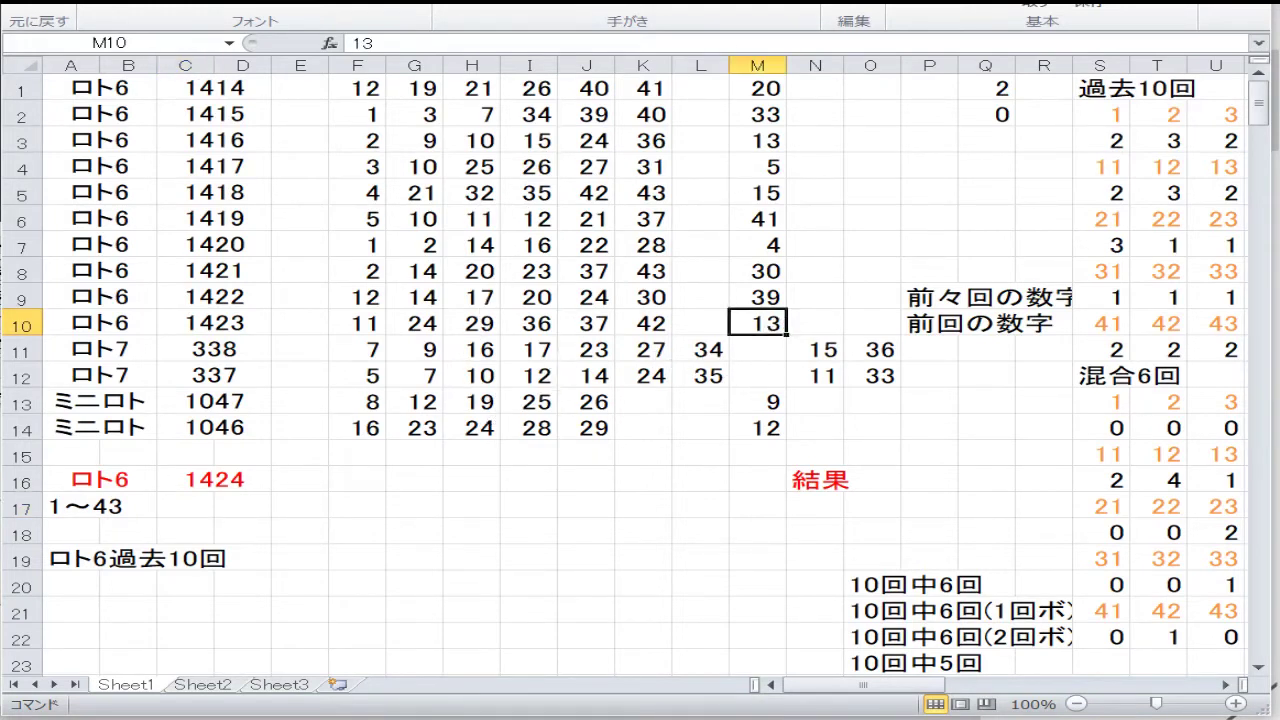
key(Right)
key(Right)
key(Right)
key(Right)
key(Right)
key(Right)
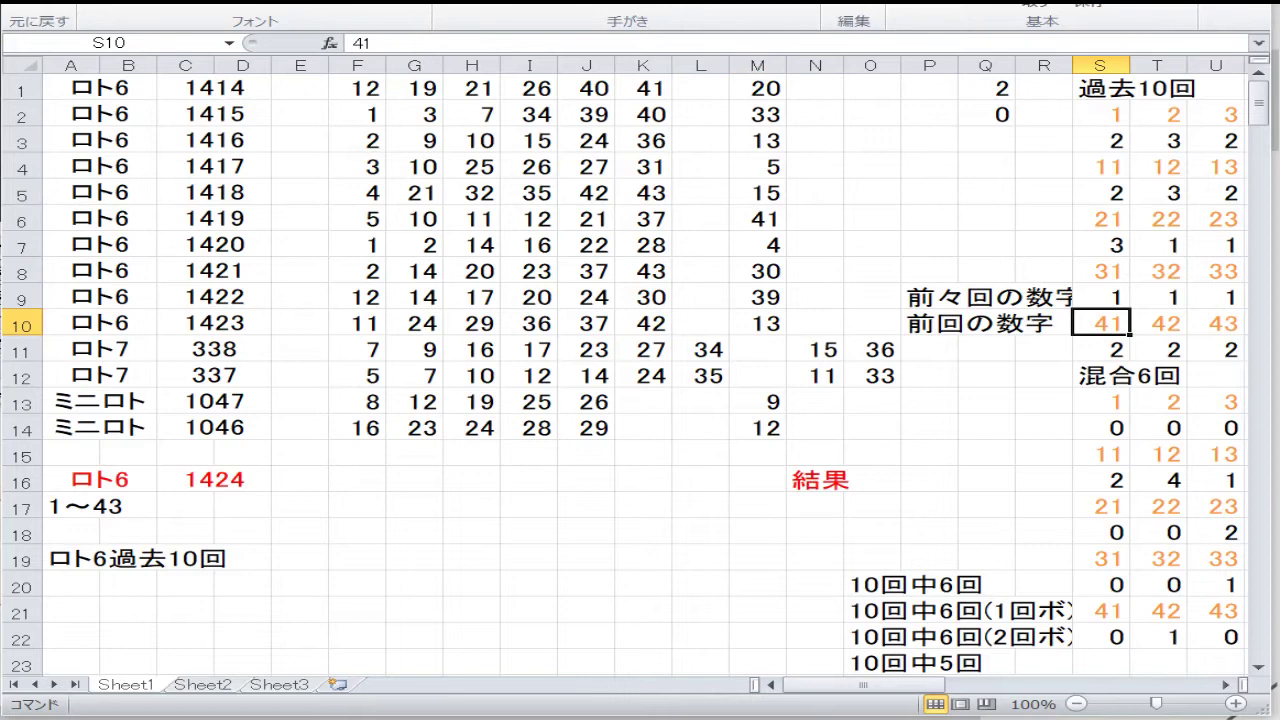
key(Up)
key(Up)
key(Up)
key(Up)
key(Up)
key(Up)
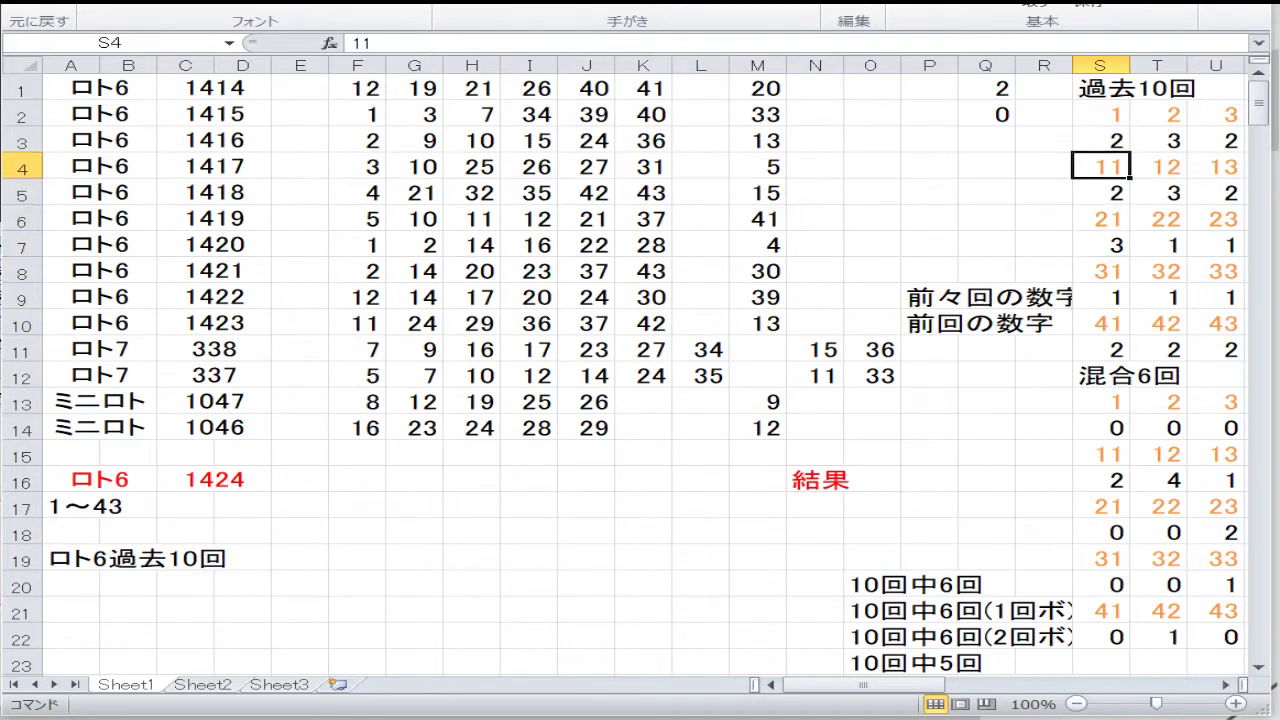
key(Up)
key(F2)
key(Return)
key(Up)
key(F2)
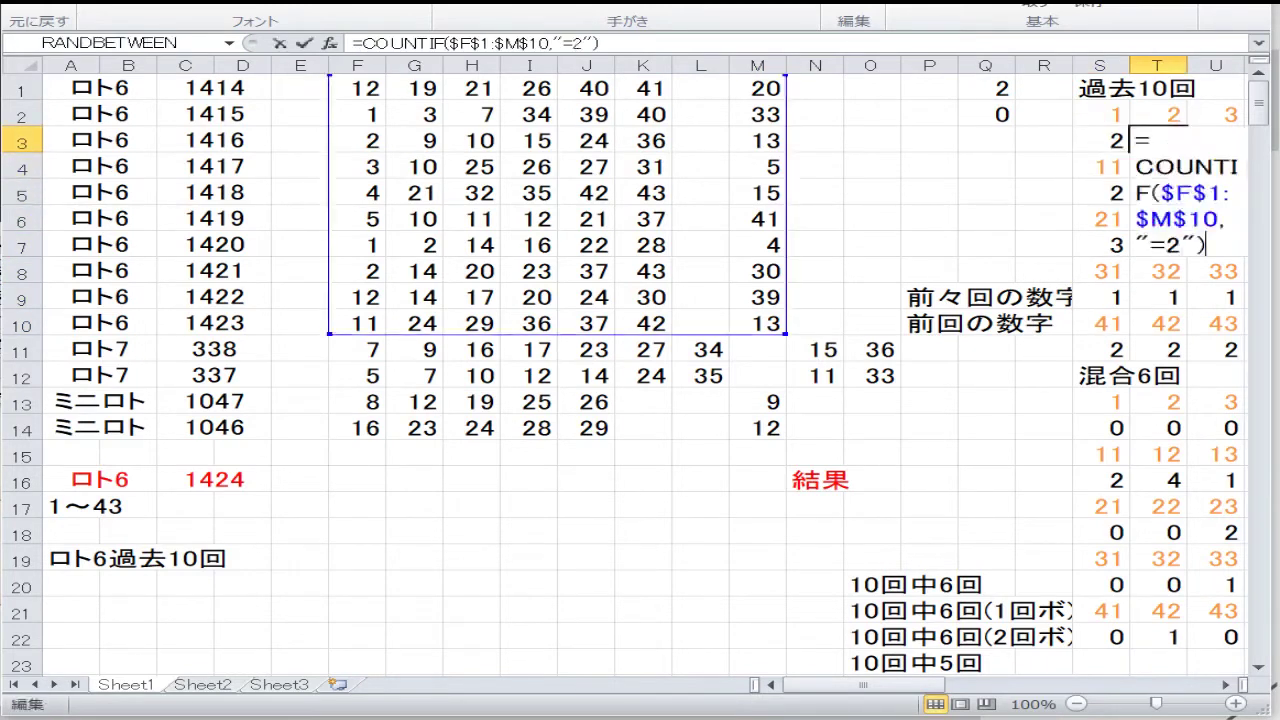
key(Return)
key(Up)
key(Right)
key(F2)
key(Return)
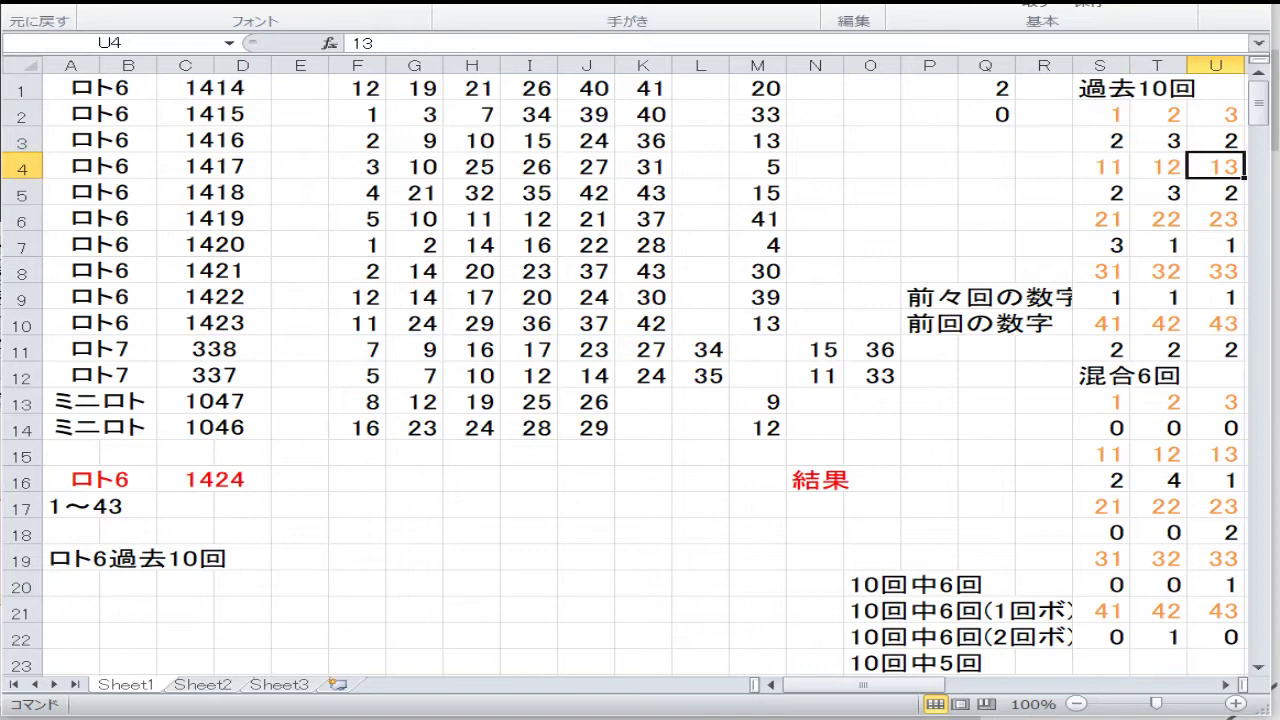
Examine the counts in row 14 of the 混合6回 table and the 混合6回ボーナス数字 table beside it
key(Down)
key(Down)
key(Down)
key(Down)
key(Down)
key(Down)
key(Down)
key(Down)
key(Down)
key(Down)
key(Left)
key(Left)
key(Down)
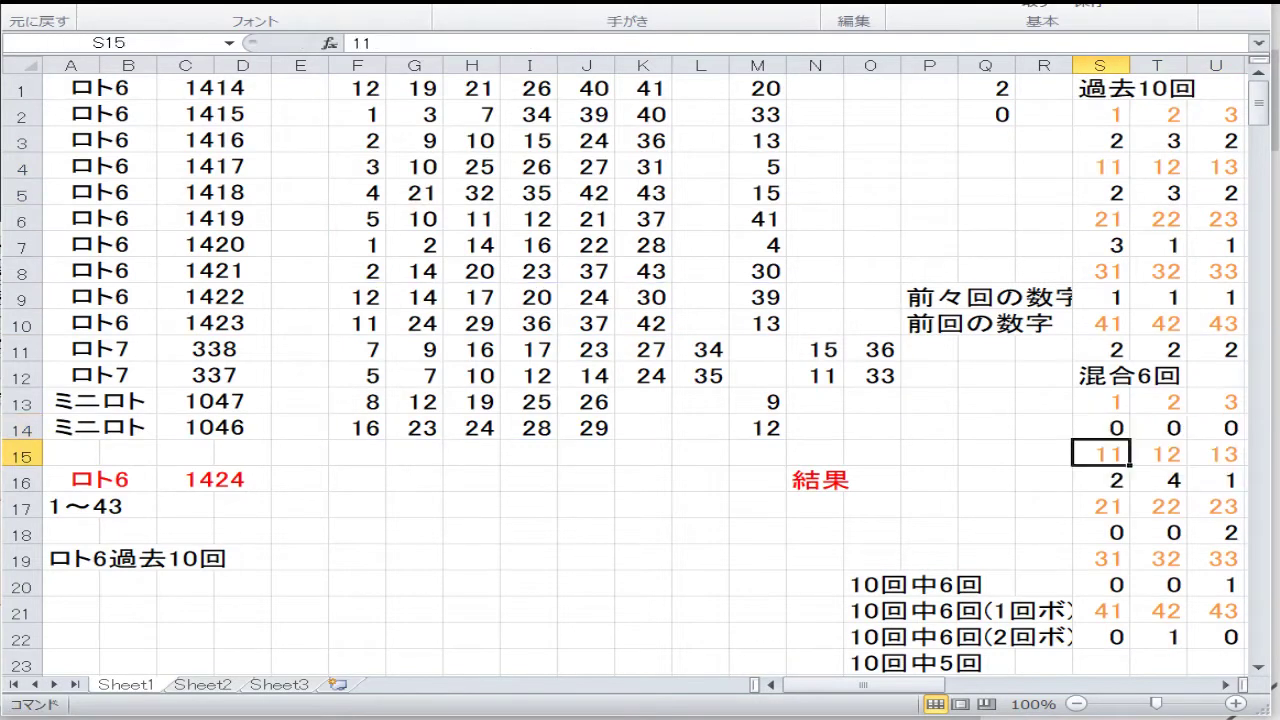
key(Up)
key(Right)
key(Right)
key(Right)
key(Right)
key(Right)
key(Right)
key(Right)
key(Right)
key(Right)
key(Right)
key(Right)
key(Right)
key(Right)
key(Right)
key(Right)
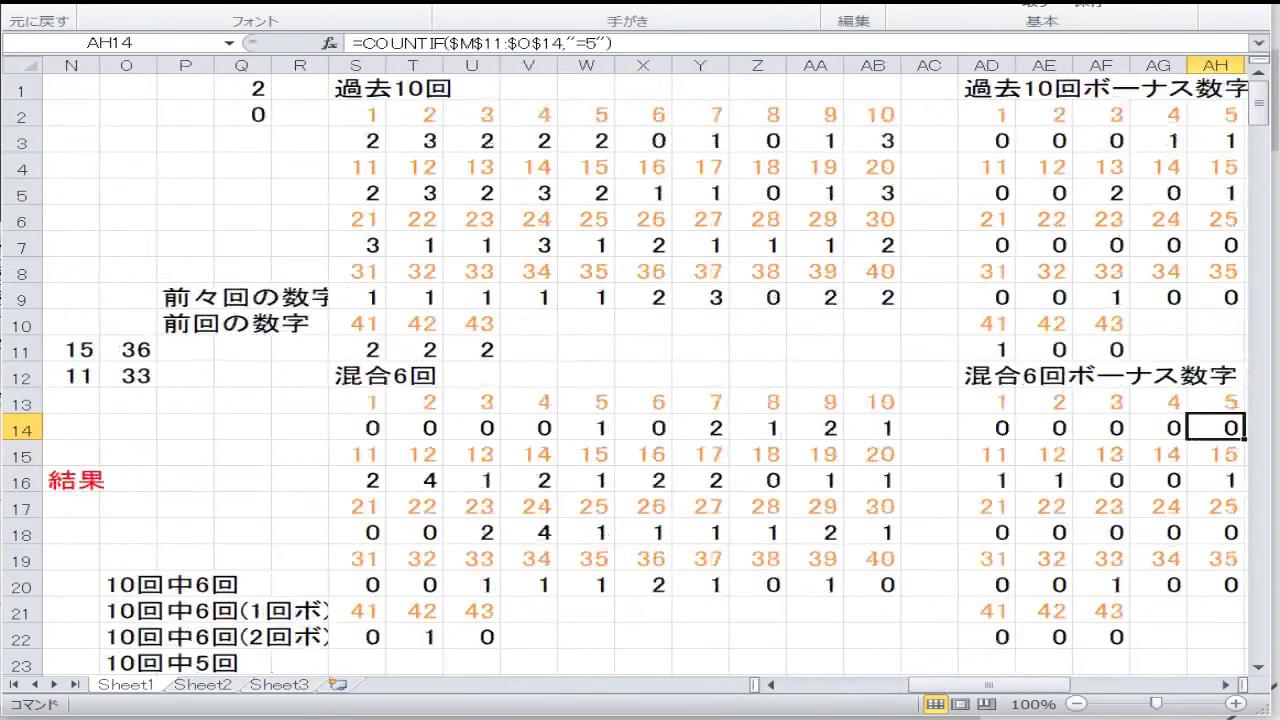
key(Right)
key(Right)
key(Right)
key(Right)
key(Right)
key(Right)
key(Right)
key(Left)
key(Left)
key(Left)
key(Left)
key(Left)
key(Left)
key(Left)
key(Left)
key(Left)
key(Left)
key(Left)
key(Left)
key(Left)
key(Left)
key(Left)
key(Left)
key(Left)
key(Left)
key(Left)
key(Left)
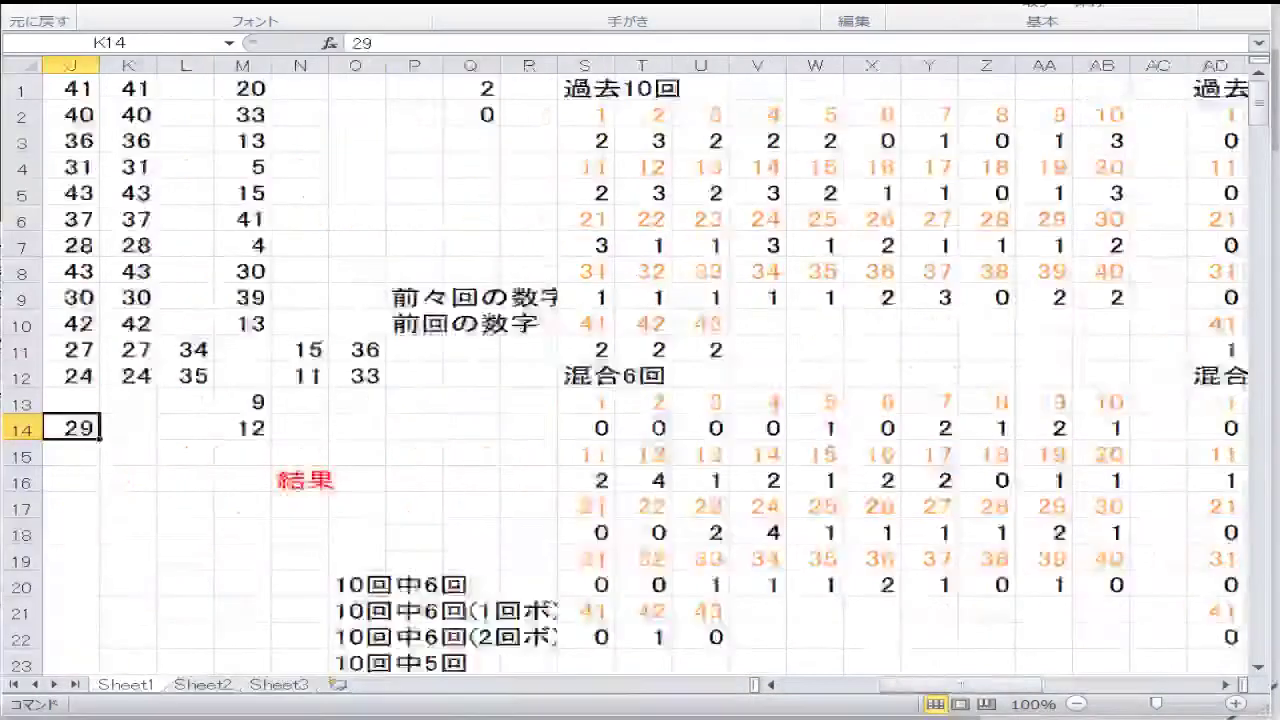
Review the old red numbers listed under ロト6過去10回 in rows 26 to 33
key(Home)
key(Down)
key(Right)
key(Down)
key(Down)
key(Down)
key(Down)
key(Down)
key(Down)
key(Down)
key(Down)
key(Down)
key(Down)
key(Down)
key(Down)
key(Down)
key(Down)
key(Down)
key(Down)
key(Down)
key(Down)
key(Down)
key(Down)
key(Down)
key(Down)
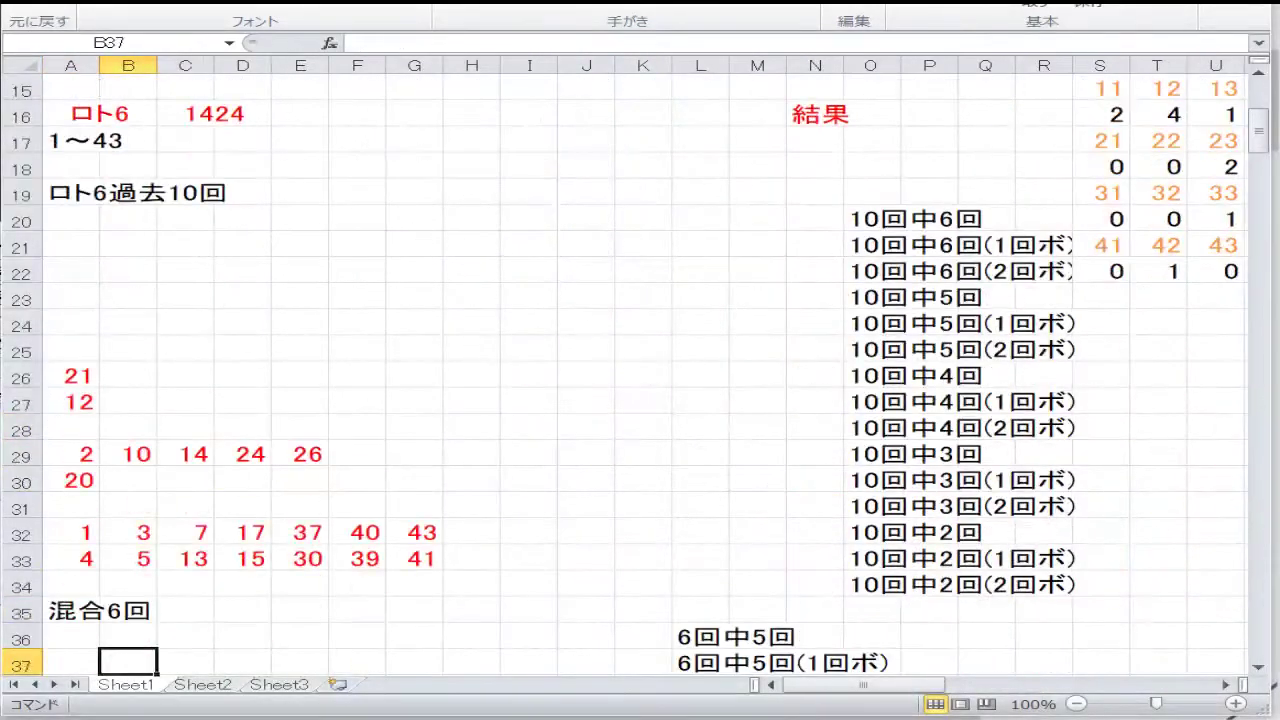
key(Up)
key(Up)
key(Up)
key(Up)
key(Up)
key(Up)
key(Up)
key(Up)
key(Up)
key(Up)
key(Up)
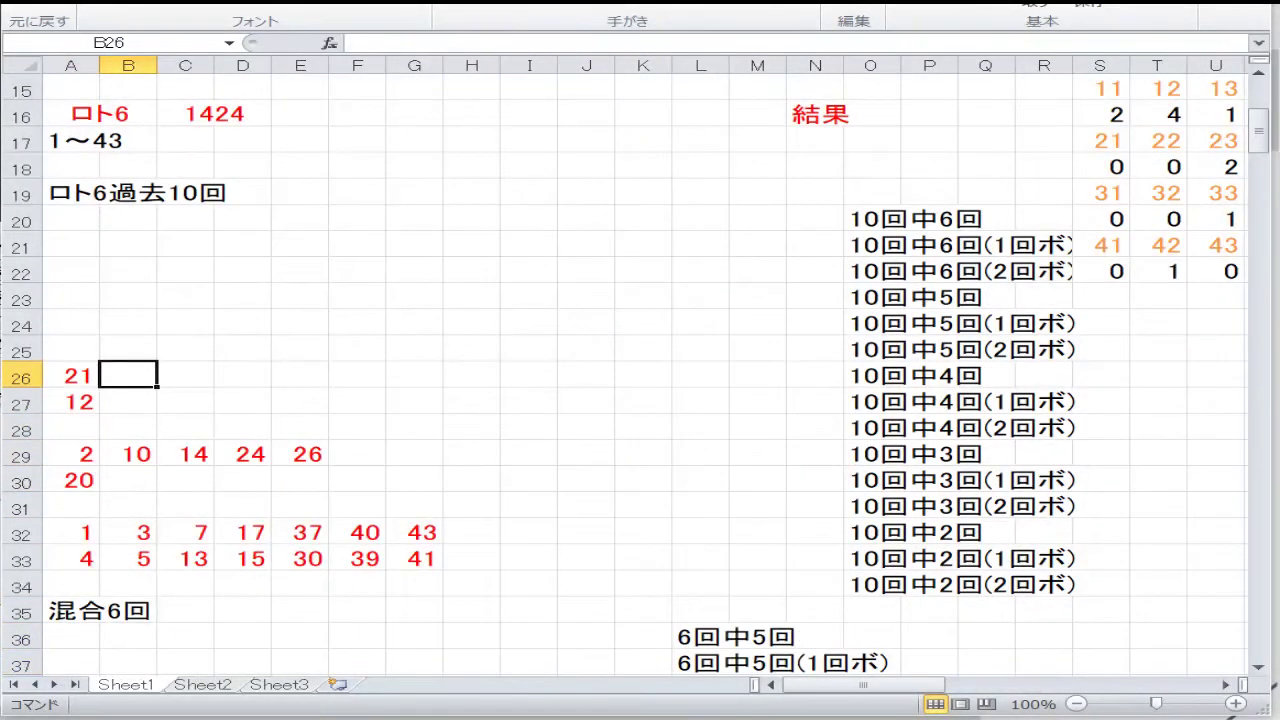
key(Left)
key(Down)
key(Down)
key(Down)
key(Down)
key(Down)
key(Down)
key(Right)
key(Right)
key(Right)
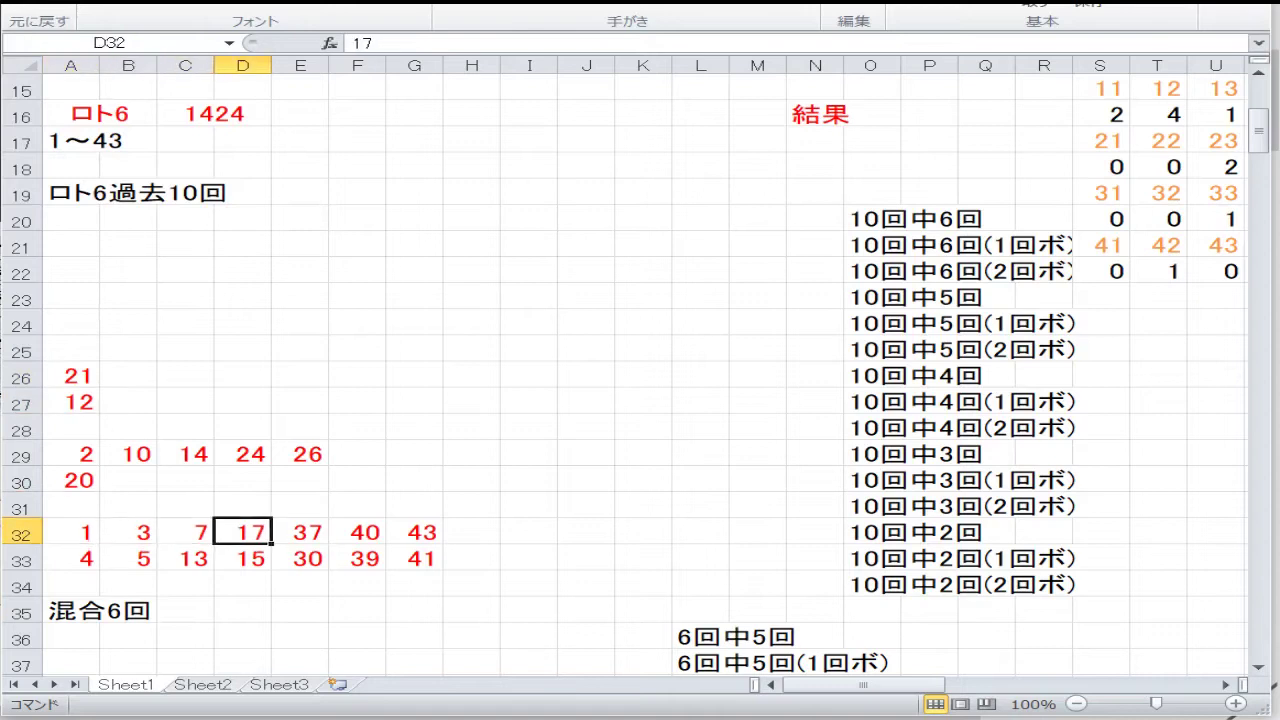
key(Right)
key(Right)
key(Right)
key(Down)
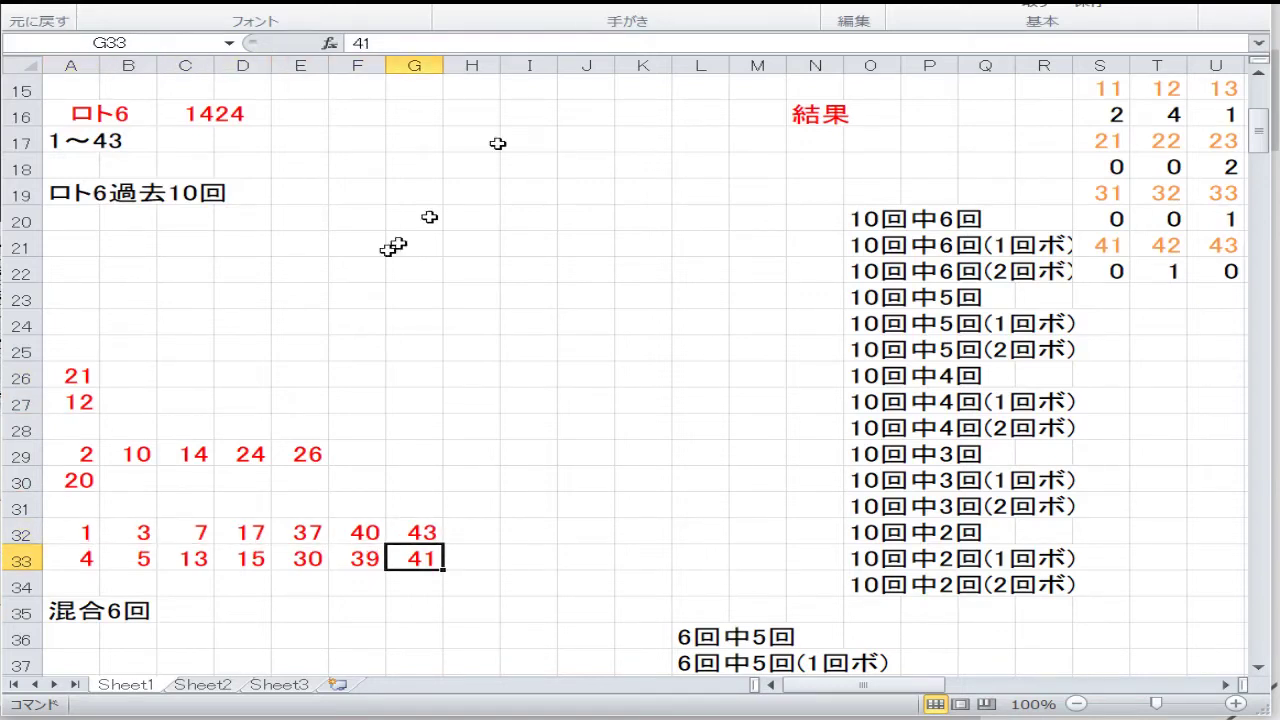
Clear the old extracted numbers under ロト6過去10回 from A24:H34
drag(80, 322, 446, 575)
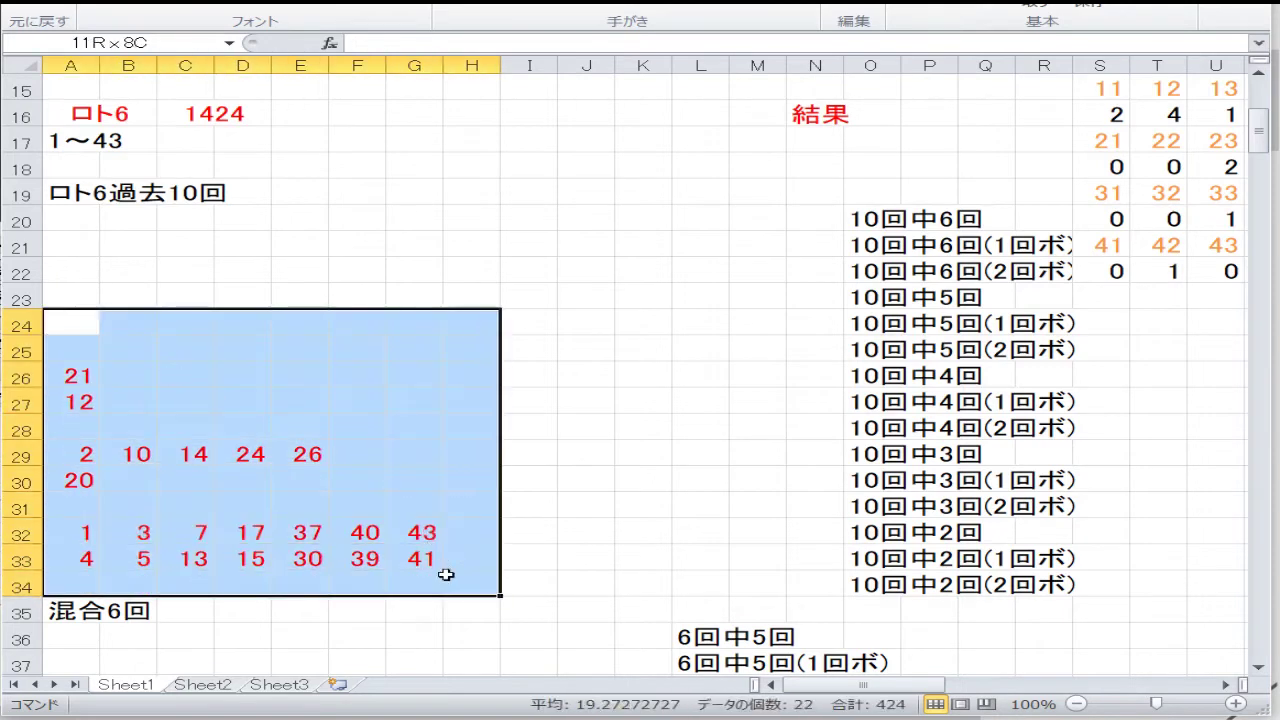
right_click(422, 532)
click(345, 327)
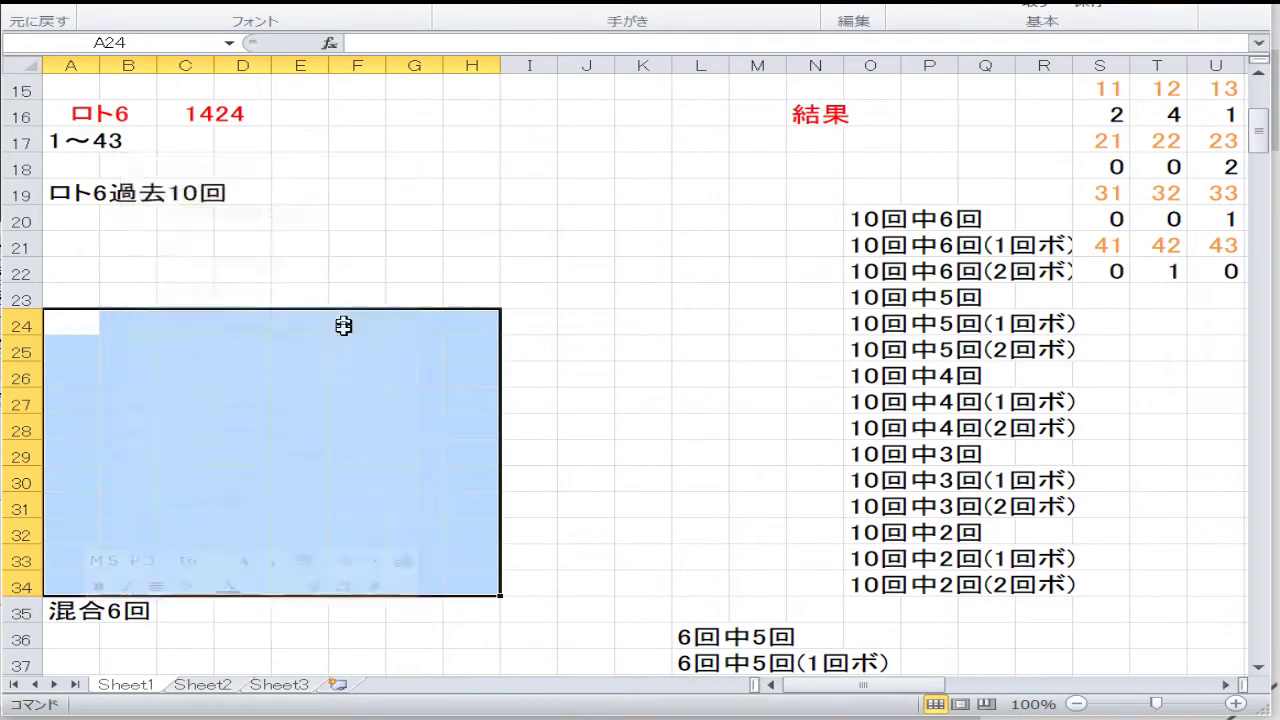
Clear the old extracted numbers under 混合6回 from A40:G46
scroll(350, 345, down, 6)
drag(413, 425, 97, 257)
right_click(242, 350)
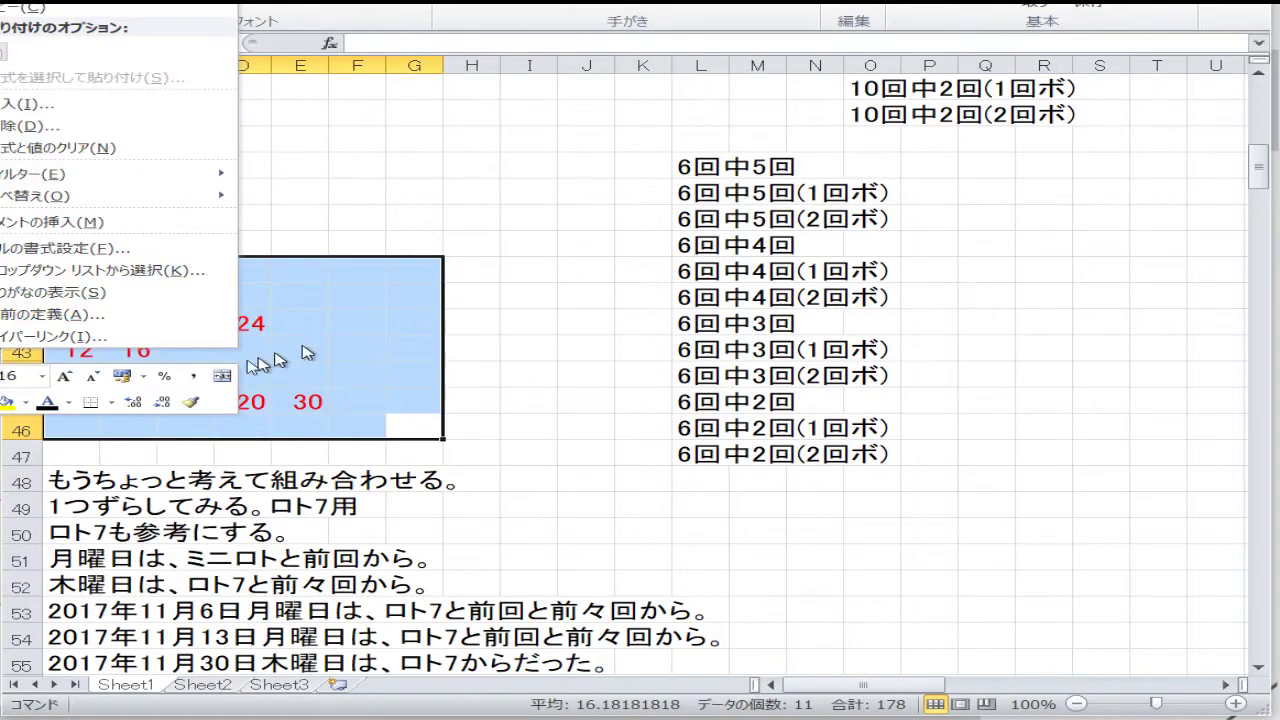
click(130, 148)
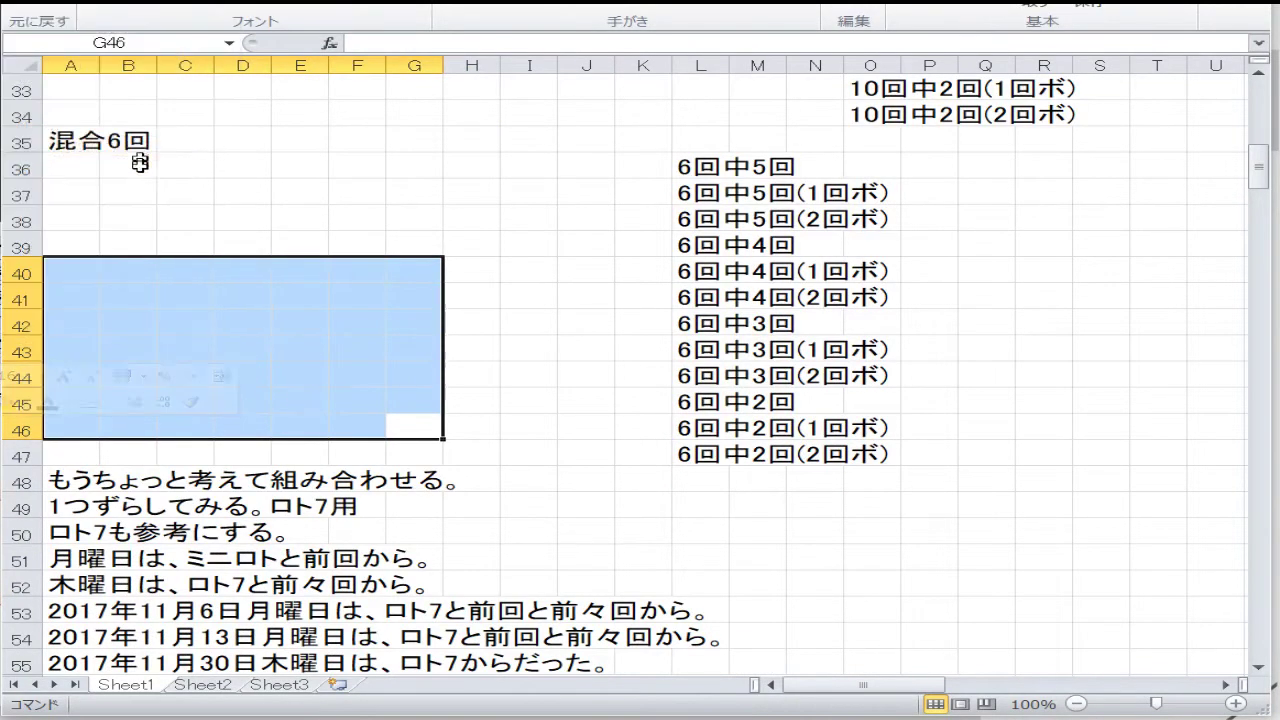
click(367, 358)
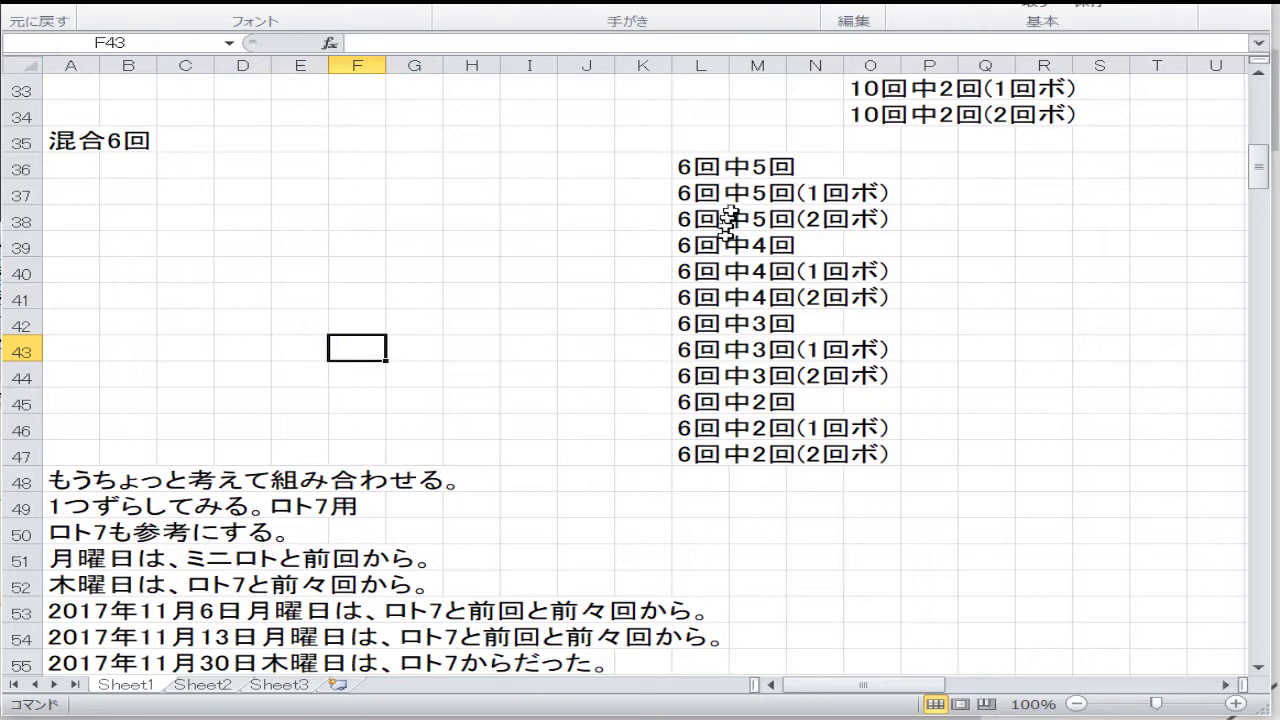
Look through the rest of Sheet1, from the notes and extracted-number sections to the combinations ending in row 292
scroll(553, 345, up, 6)
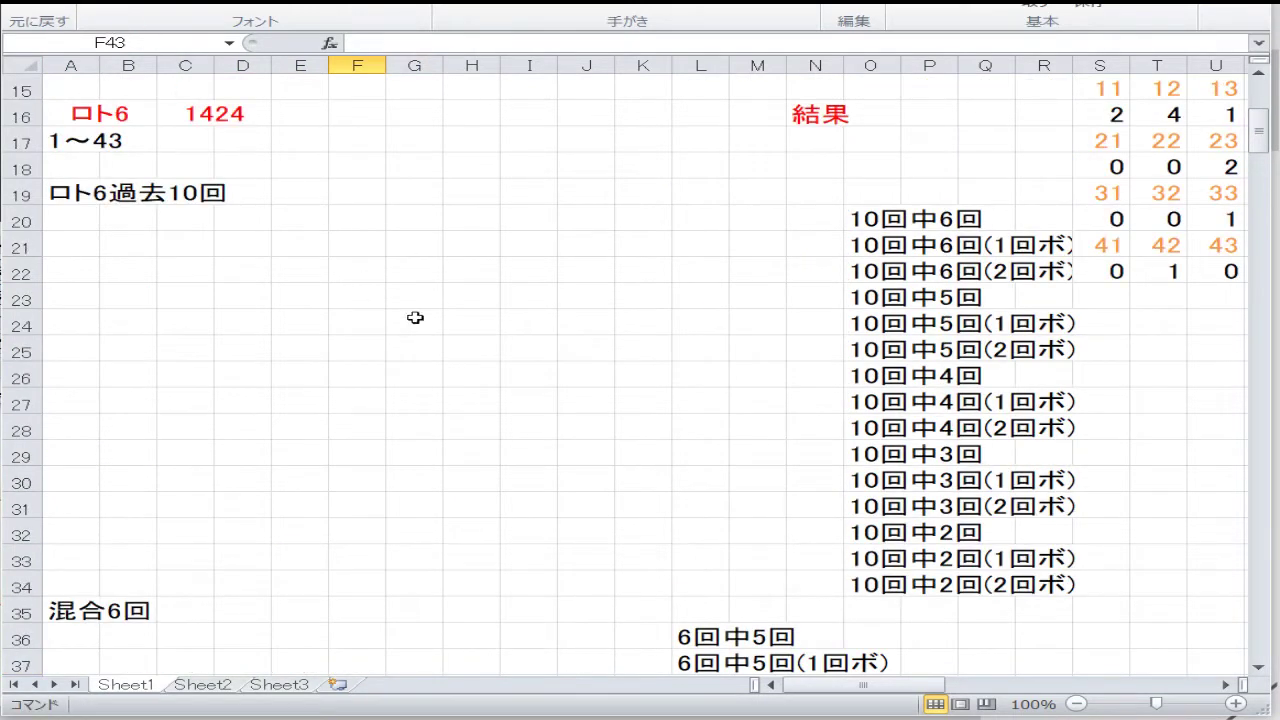
scroll(410, 326, down, 13)
scroll(410, 326, down, 20)
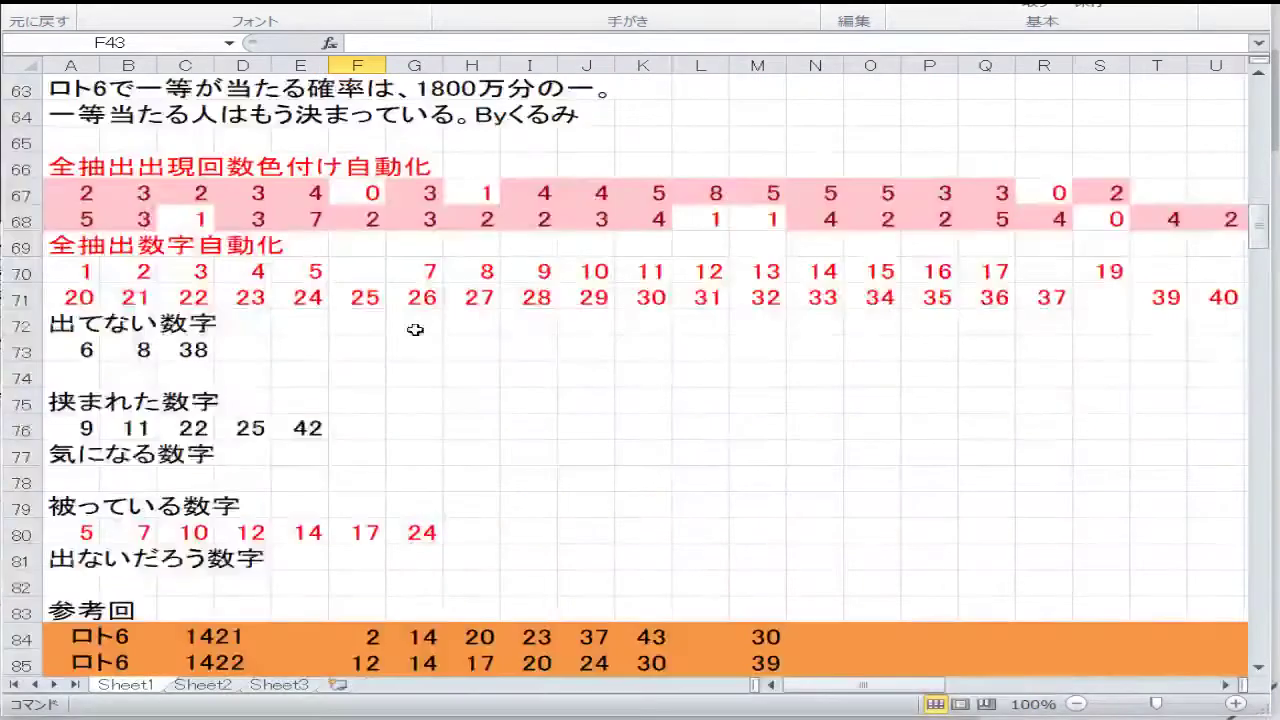
scroll(415, 332, down, 12)
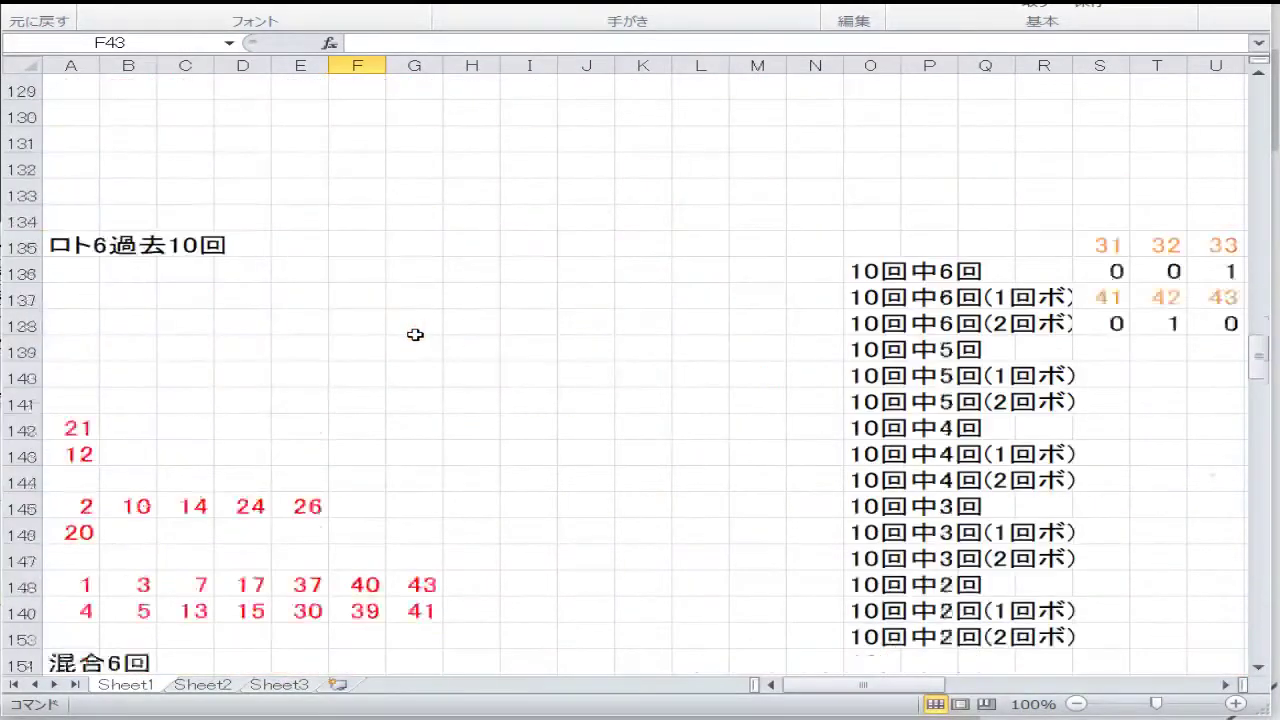
scroll(425, 328, down, 17)
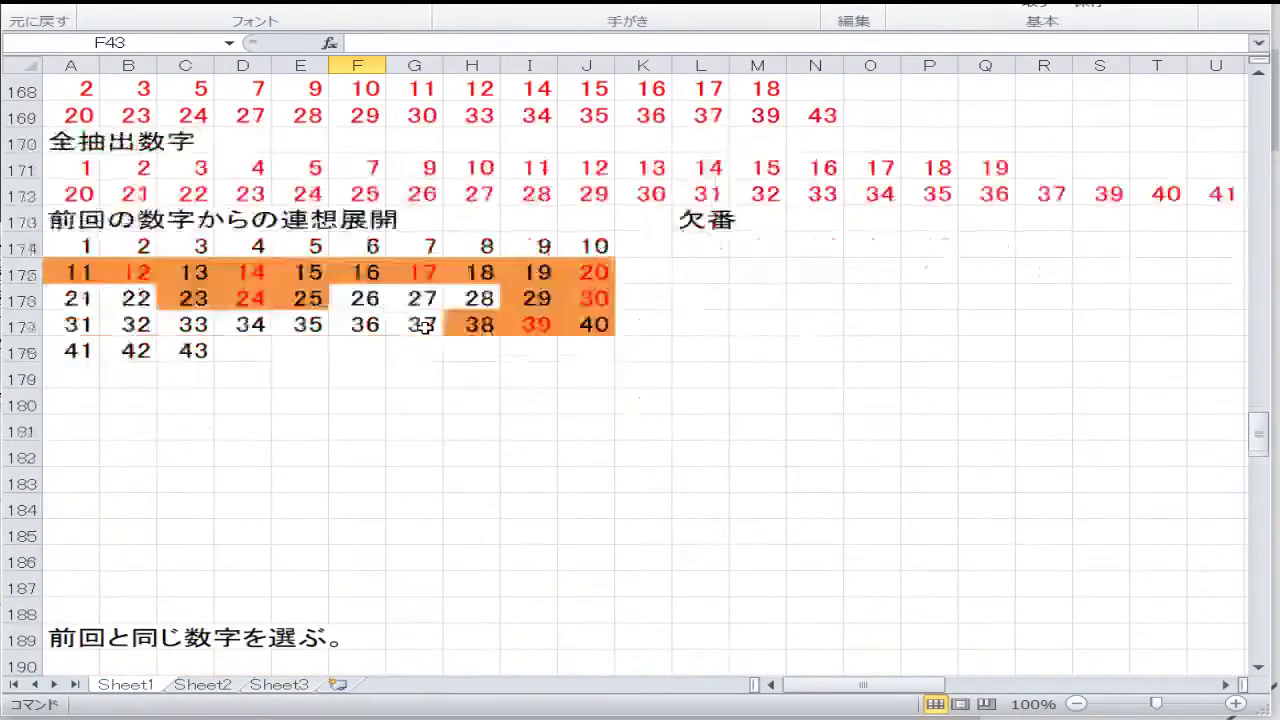
scroll(423, 338, down, 20)
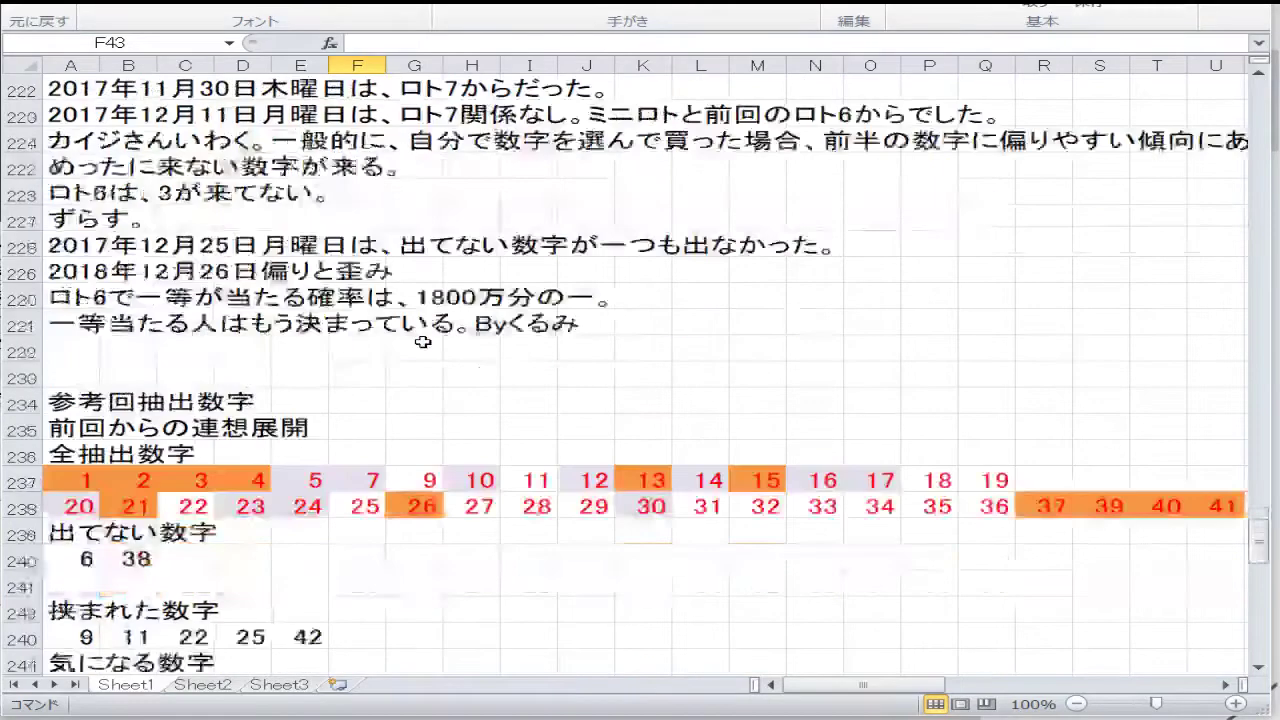
scroll(425, 349, down, 8)
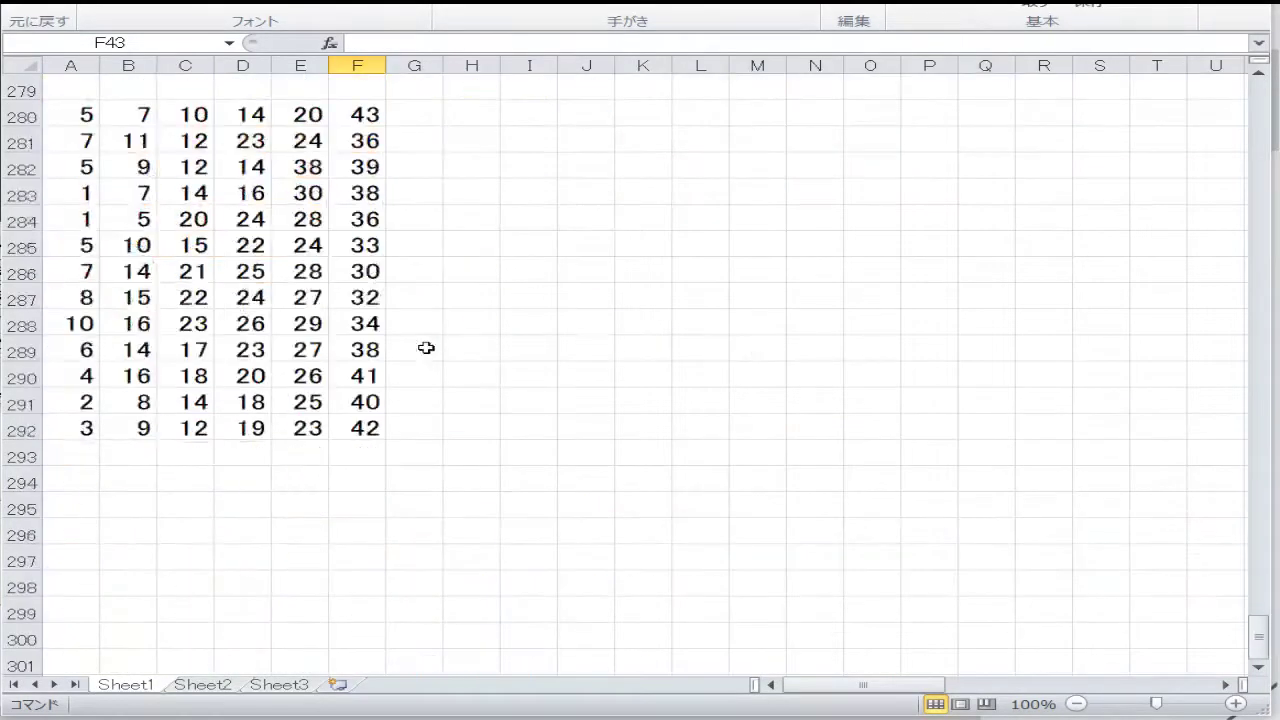
scroll(420, 351, up, 13)
scroll(420, 353, up, 20)
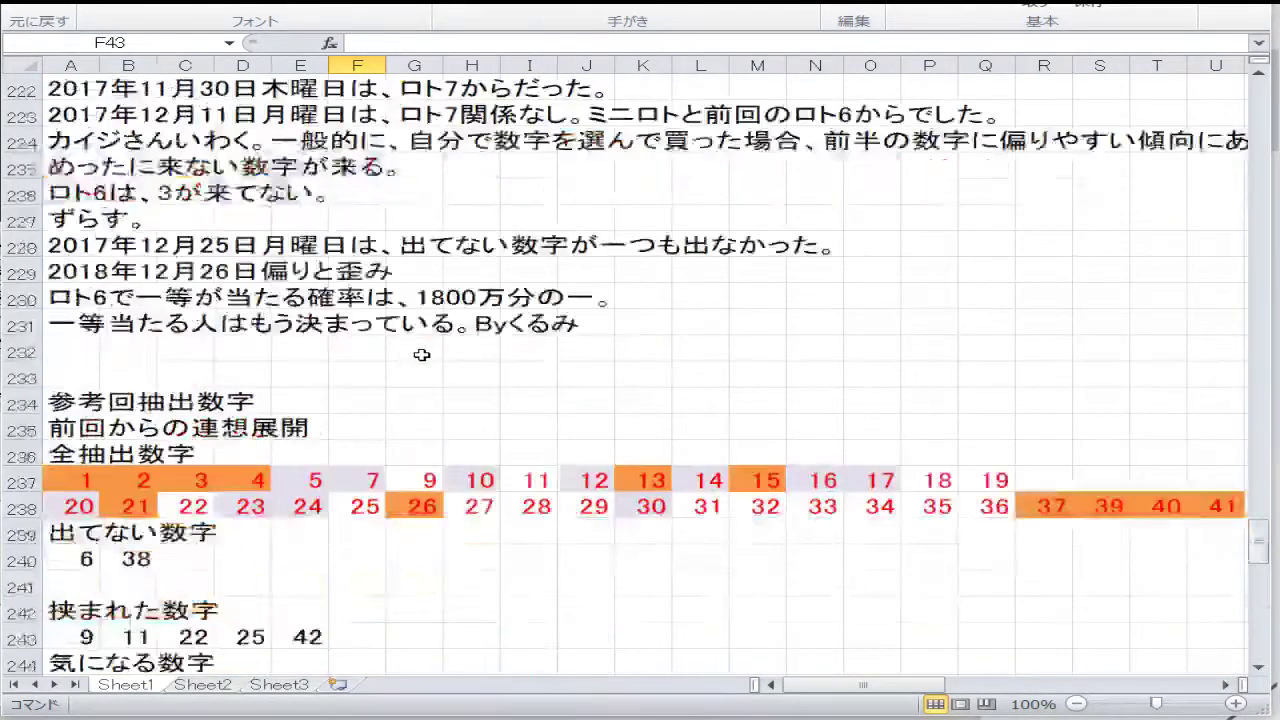
scroll(421, 355, up, 15)
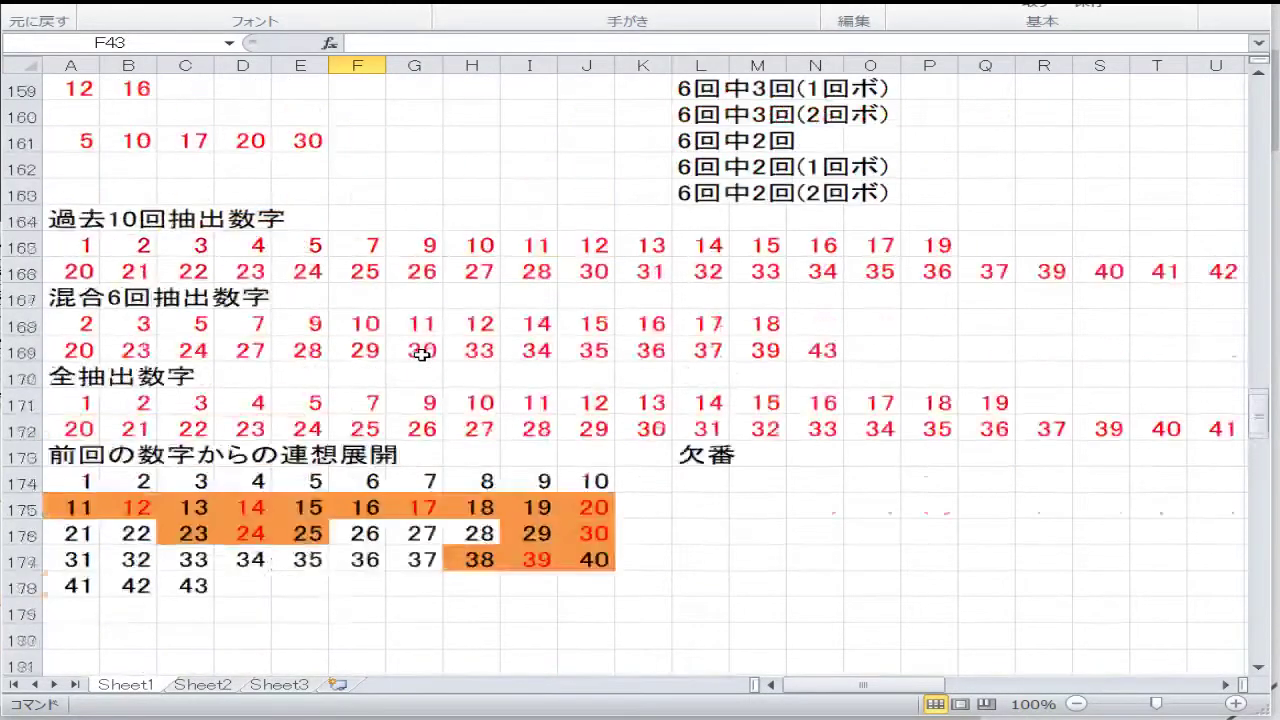
scroll(421, 355, up, 10)
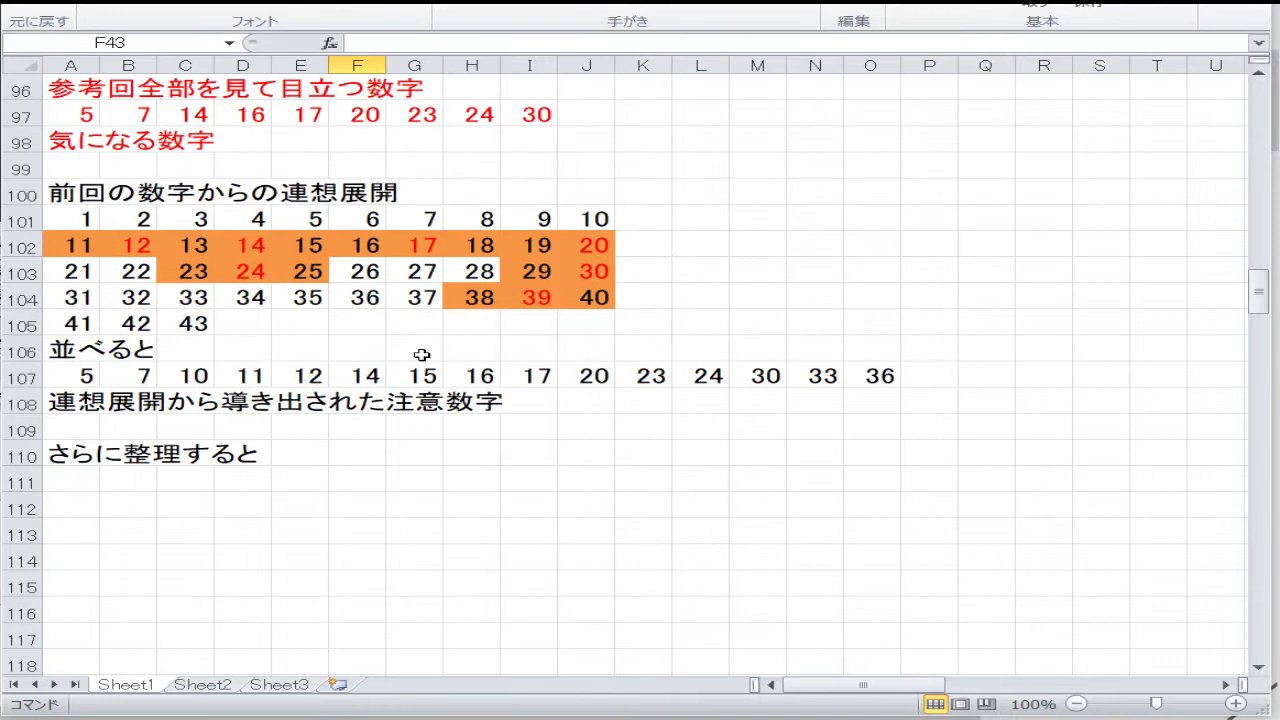
scroll(421, 355, up, 9)
scroll(421, 355, down, 4)
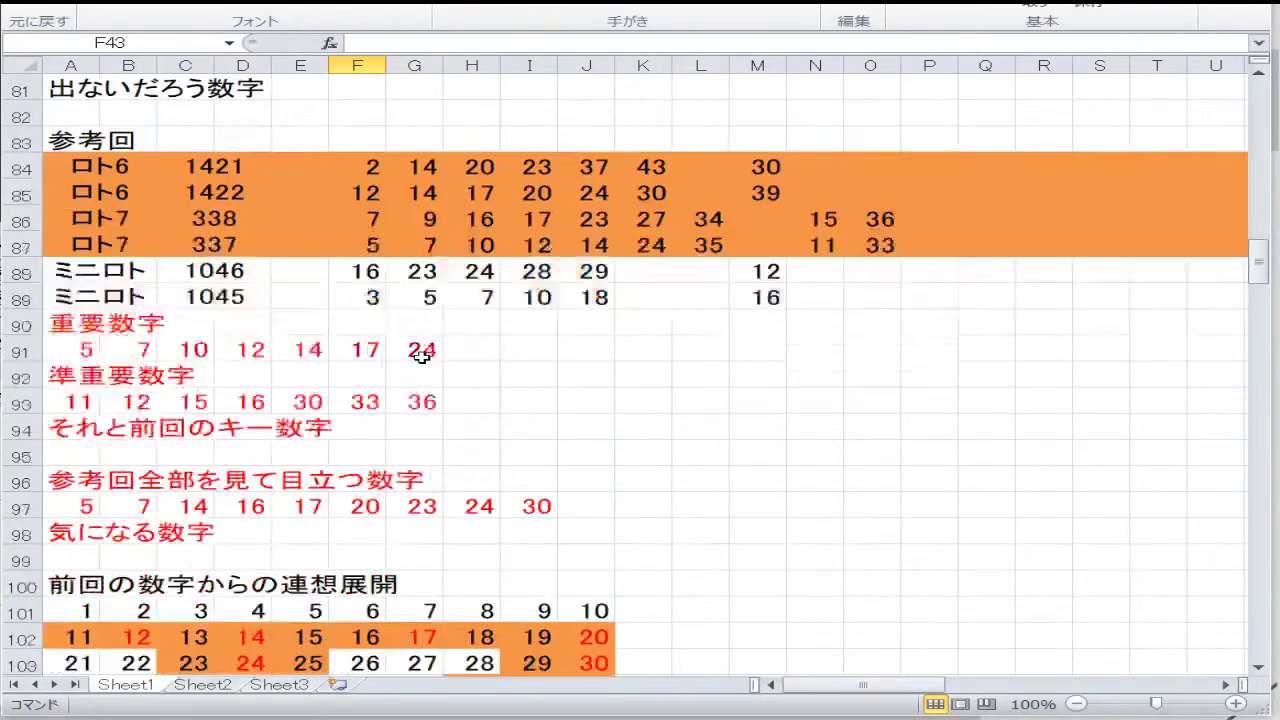
scroll(421, 355, down, 16)
scroll(419, 360, up, 7)
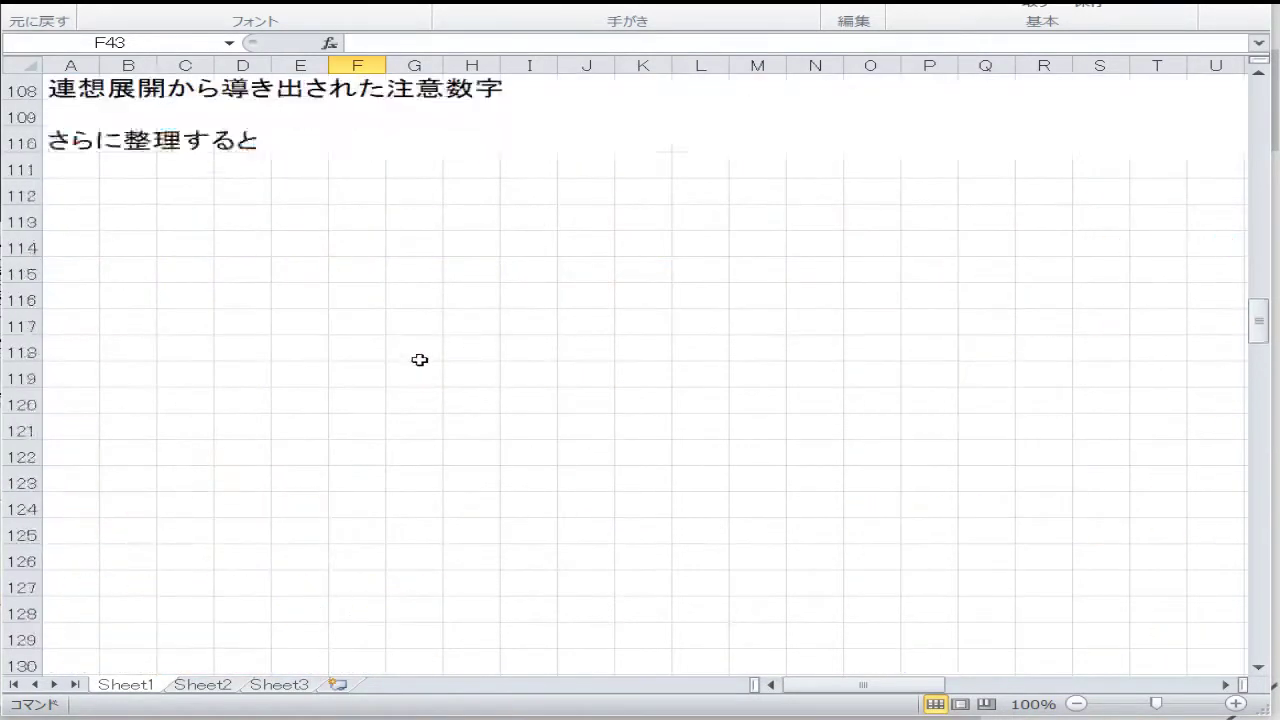
scroll(419, 360, up, 20)
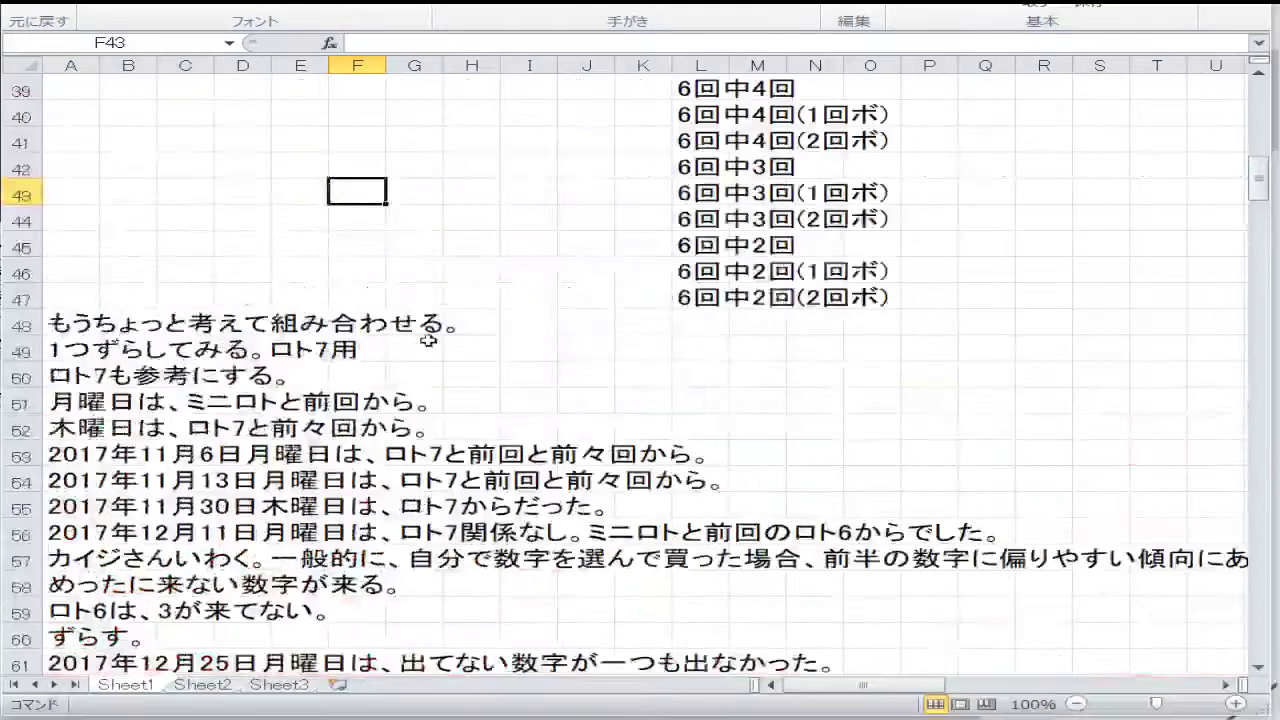
Look over the colour-coded appearance counts under 全抽出出現回数色付け自動化 in rows 67 and 68, through to the last column
scroll(428, 345, down, 8)
click(698, 349)
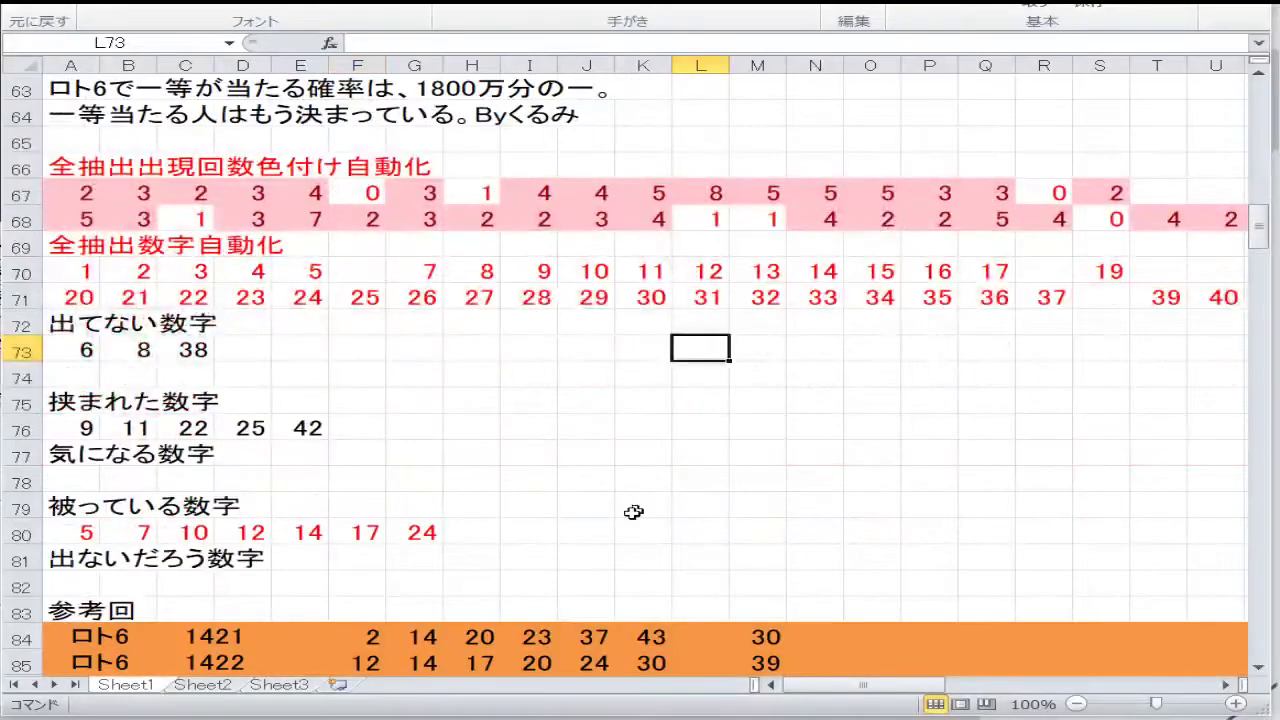
key(Up)
key(Up)
key(Up)
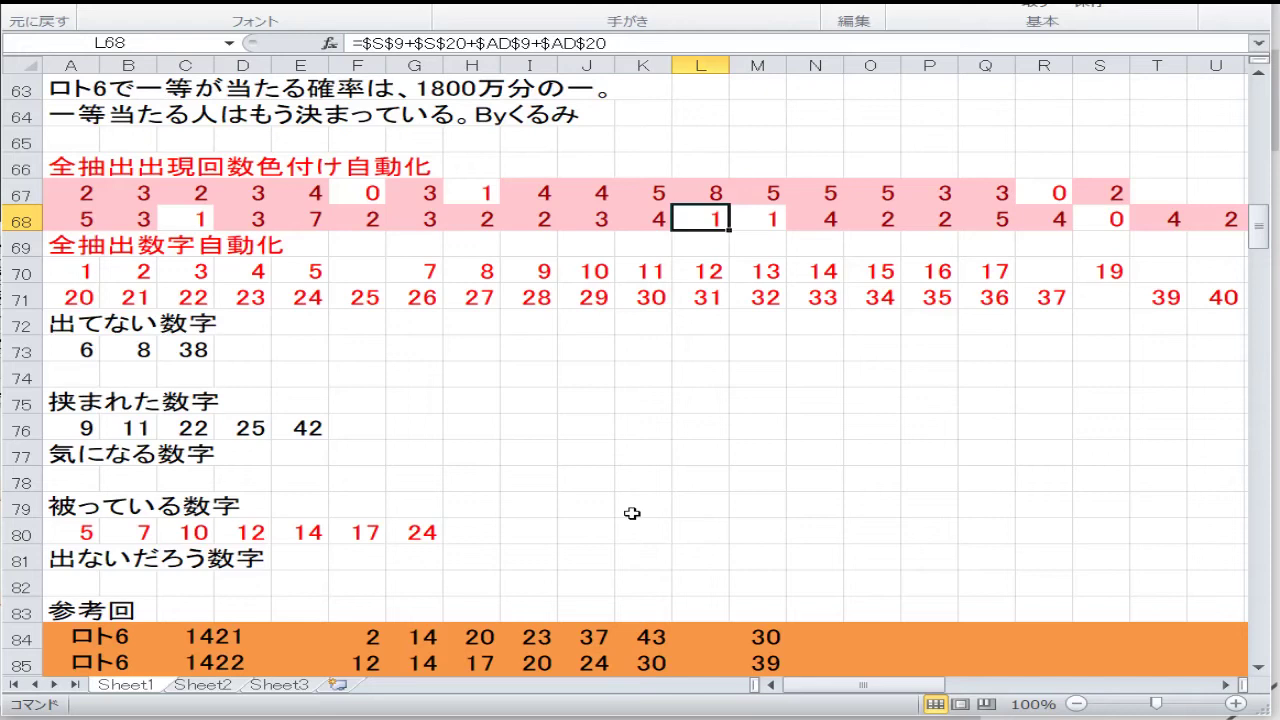
key(Up)
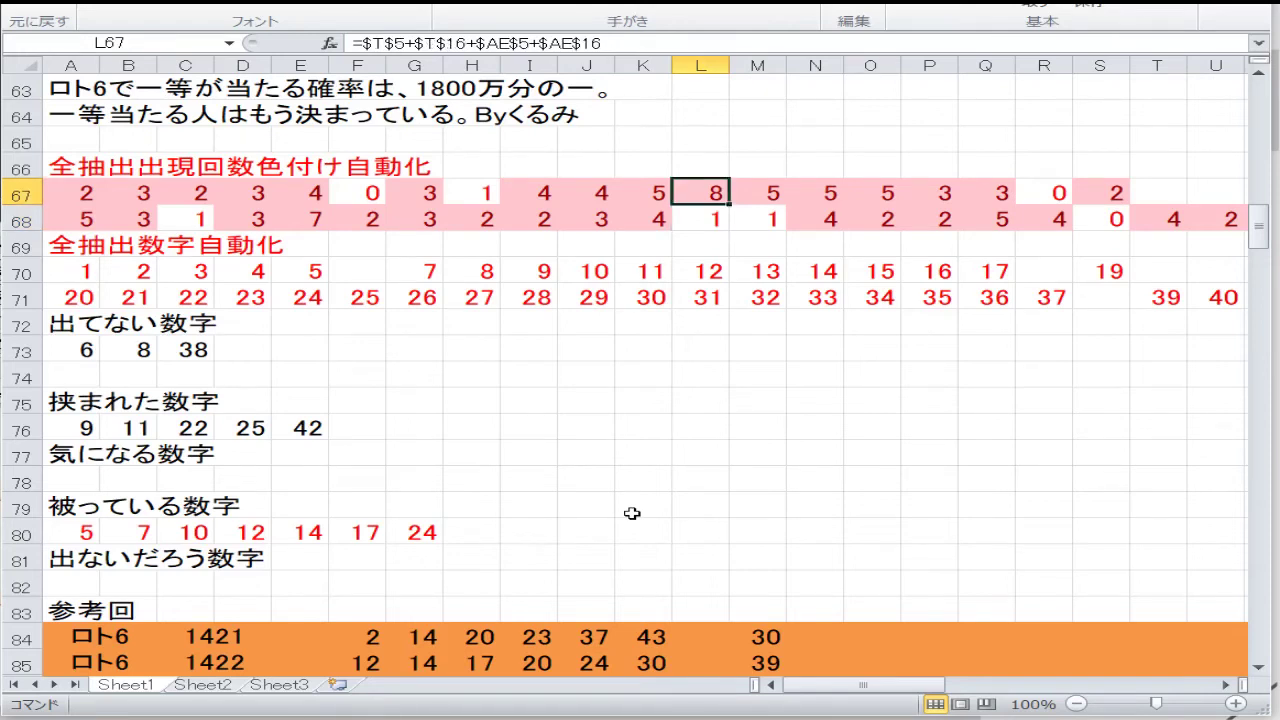
key(Left)
key(Right)
key(Right)
key(Right)
key(Right)
key(Right)
key(Right)
key(Right)
key(Right)
key(Right)
key(Right)
key(Right)
key(Right)
key(Right)
key(Right)
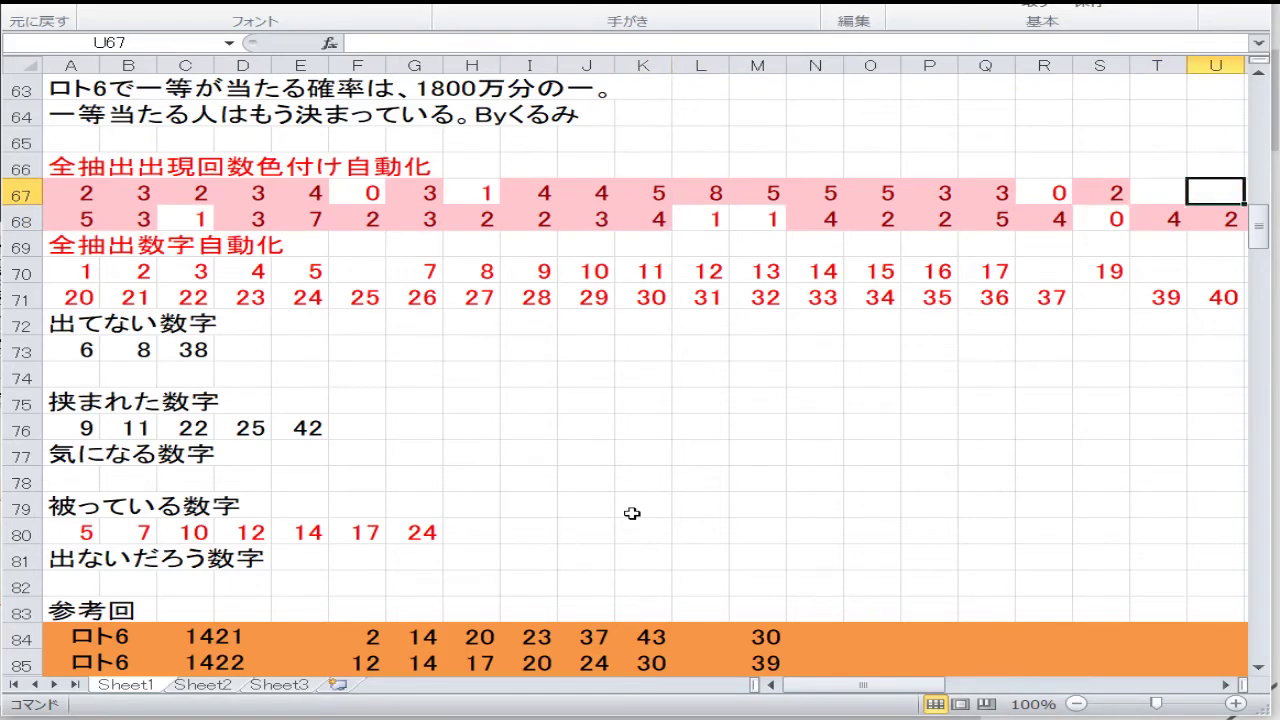
key(Down)
key(Left)
key(Left)
key(Left)
key(Left)
key(Left)
key(Left)
key(Left)
key(Left)
key(Left)
key(Left)
key(Left)
key(Left)
key(Left)
key(Left)
key(Left)
key(Left)
key(Left)
key(Left)
key(Left)
key(Left)
key(Left)
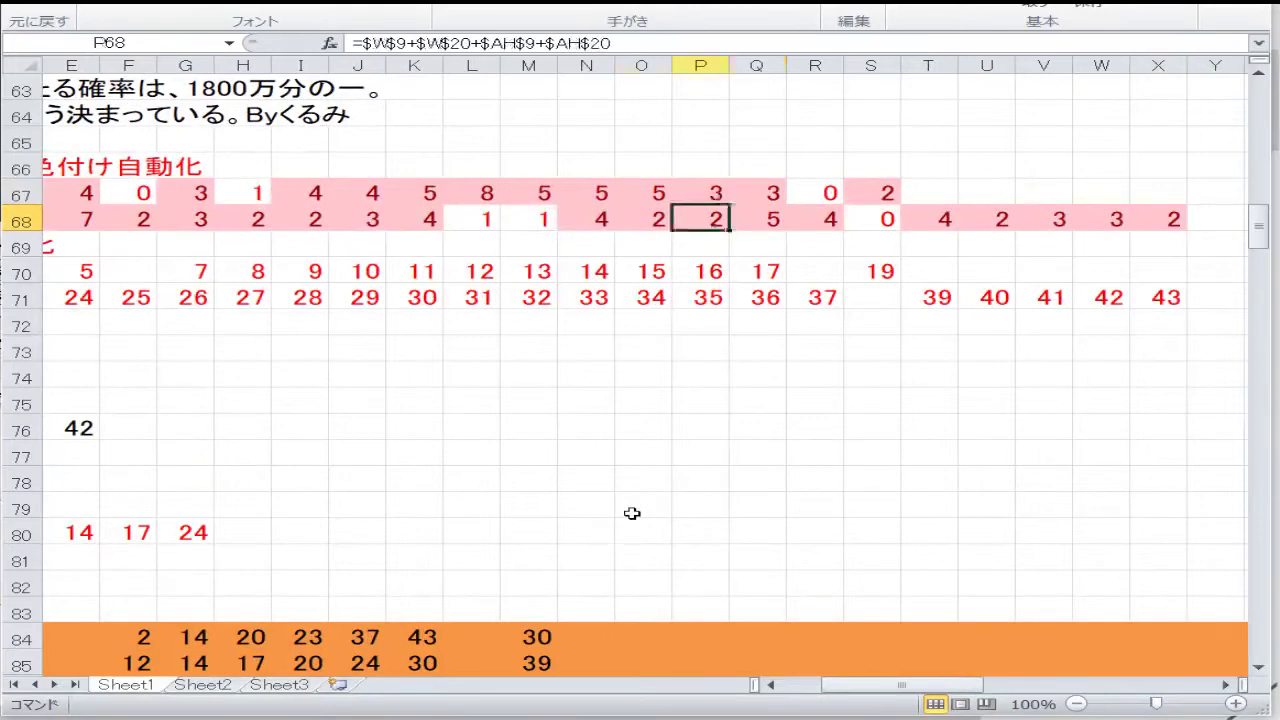
Examine the appearance counts in row 67 cell by cell from A67, including their formulas and the uncoloured cells
key(Up)
key(Right)
key(Right)
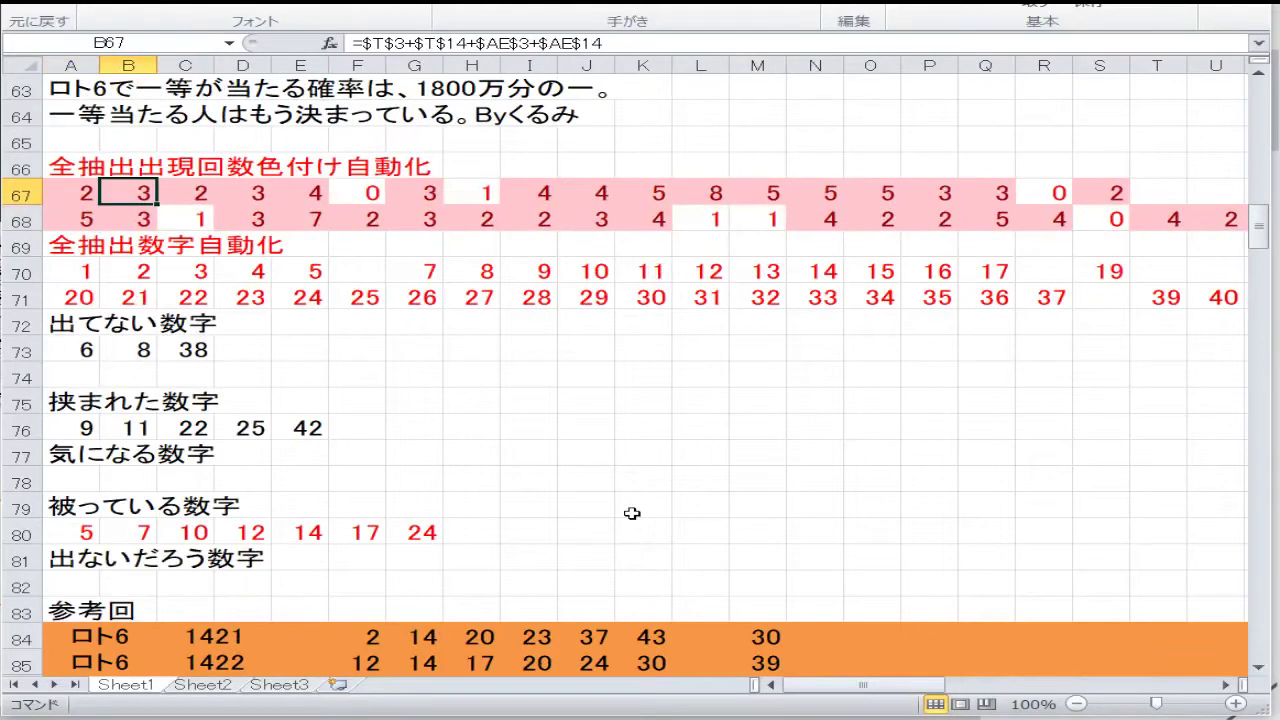
key(Left)
key(Left)
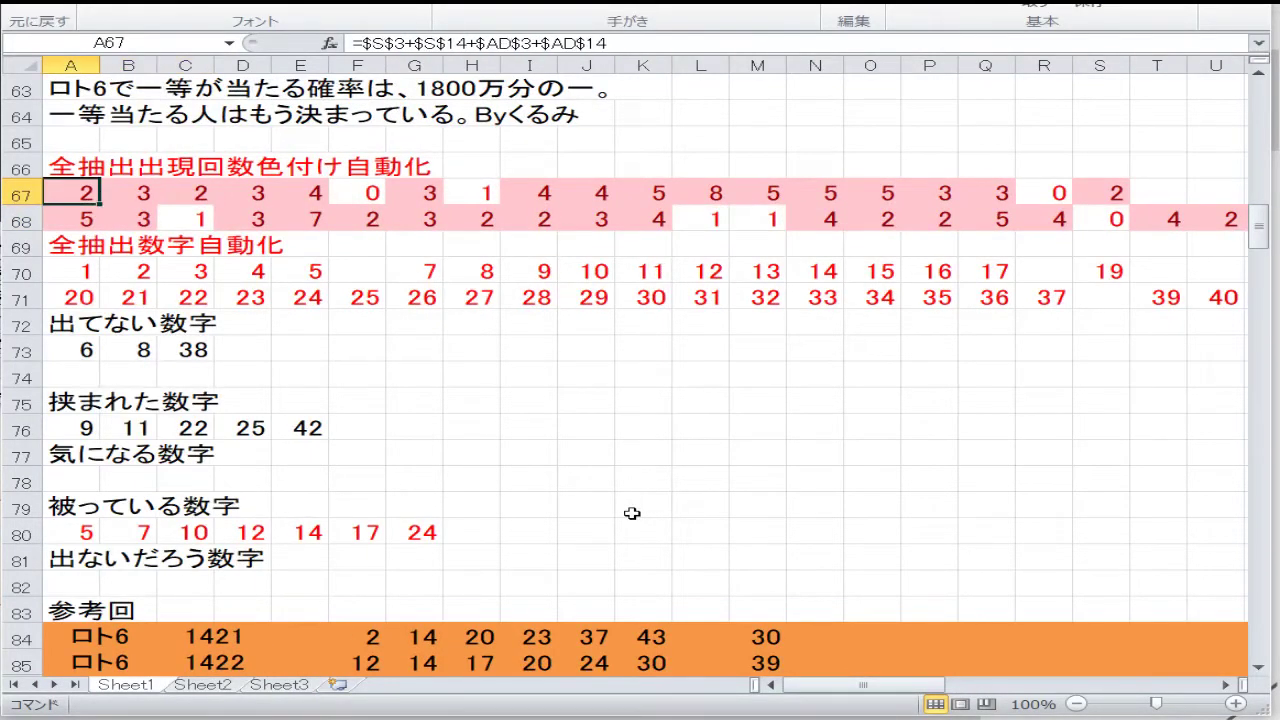
key(Down)
key(Up)
key(Right)
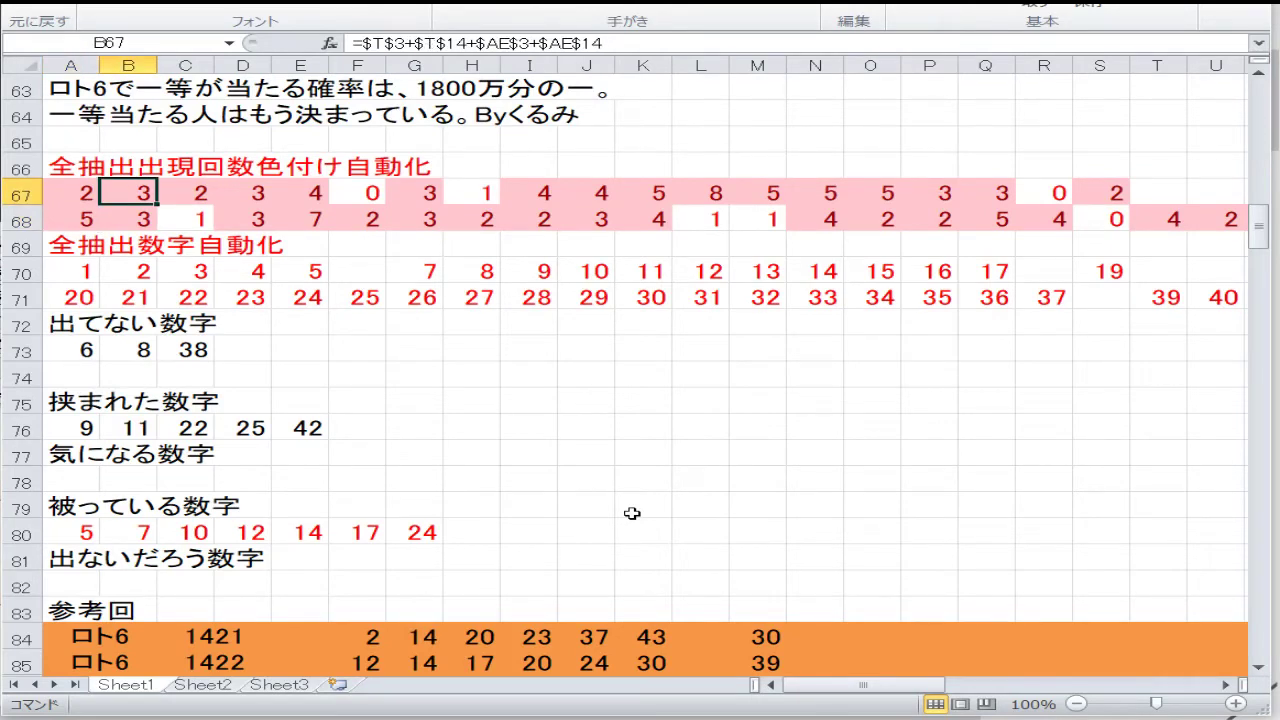
key(Right)
key(Left)
key(Left)
key(Right)
key(Right)
key(Right)
key(Right)
key(Right)
key(Right)
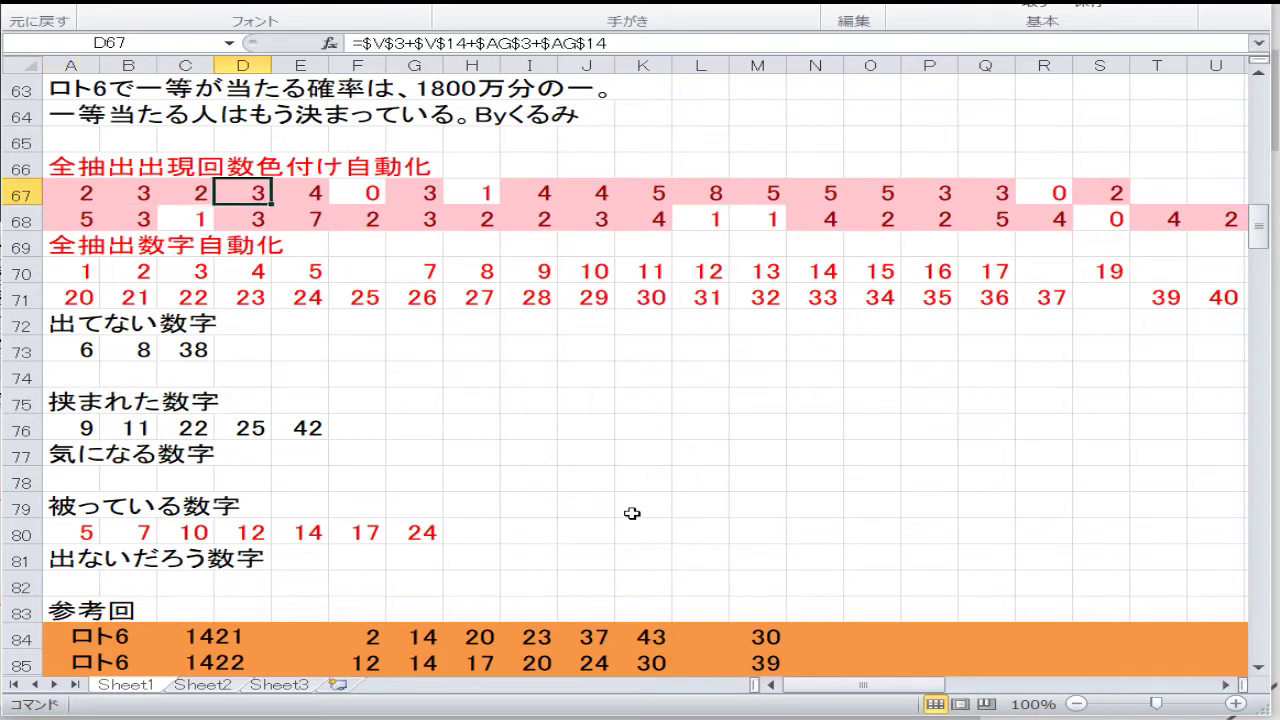
key(Left)
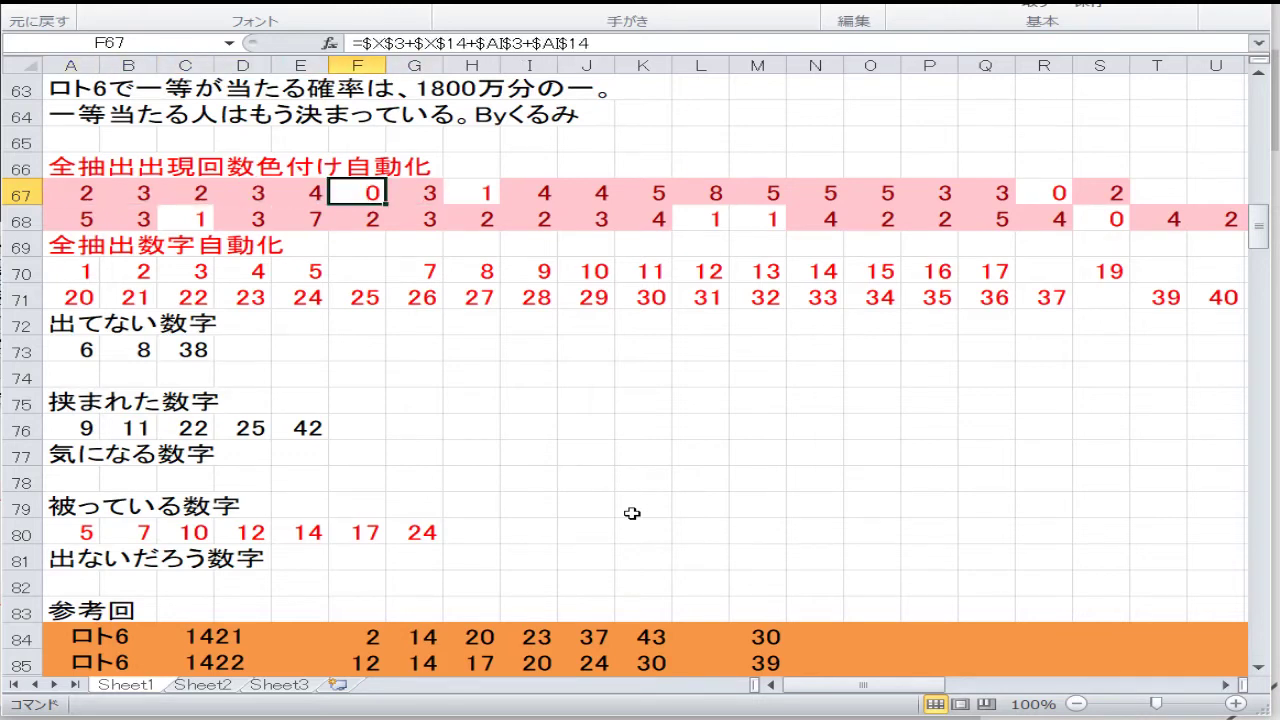
key(Right)
key(Right)
key(Right)
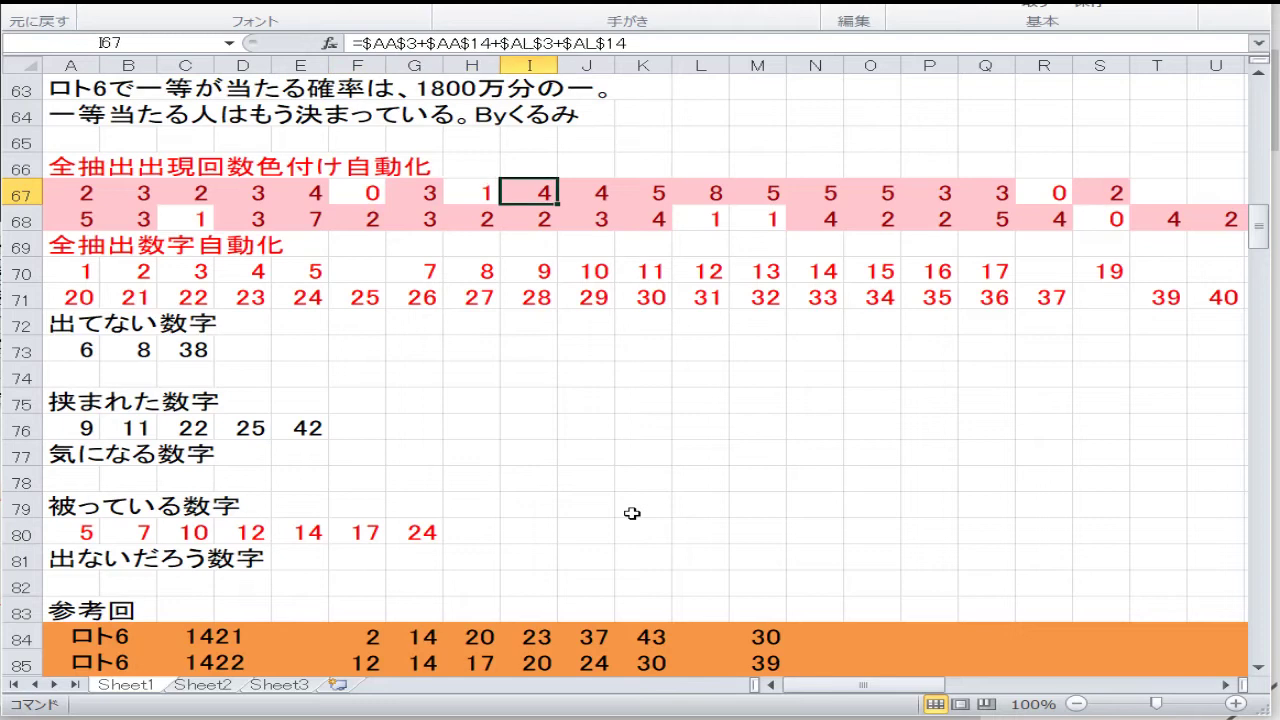
key(Left)
key(Left)
key(Left)
key(Right)
key(Right)
key(Right)
key(Right)
key(Right)
key(Right)
key(Right)
key(Right)
key(Right)
key(Right)
key(Right)
key(Right)
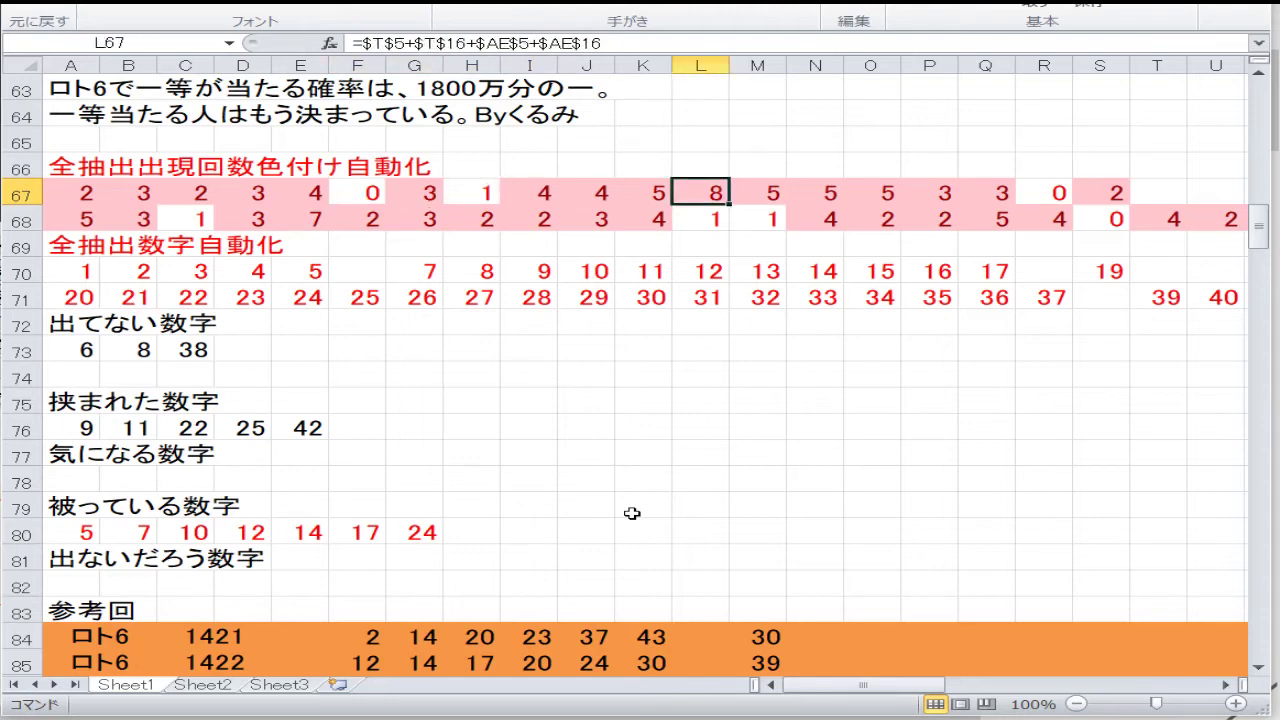
Examine the appearance counts in row 68, checking the uncoloured cell in S68 and returning to A68
key(Down)
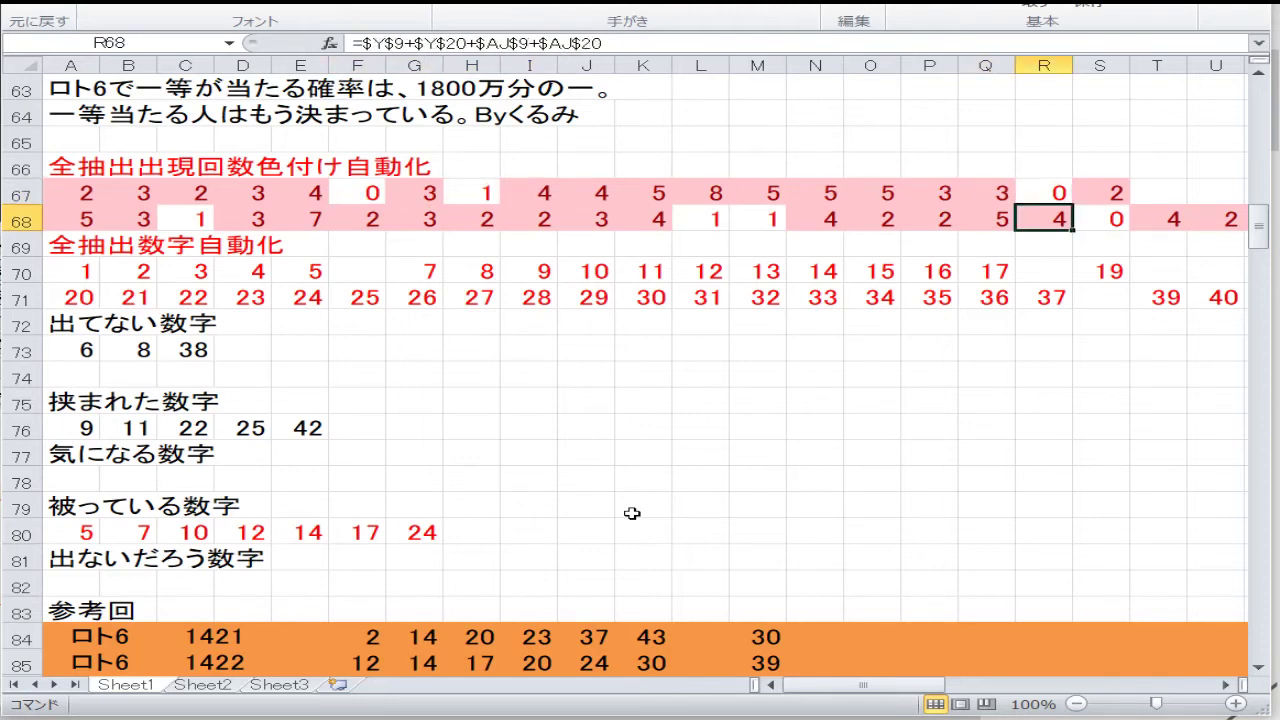
key(Right)
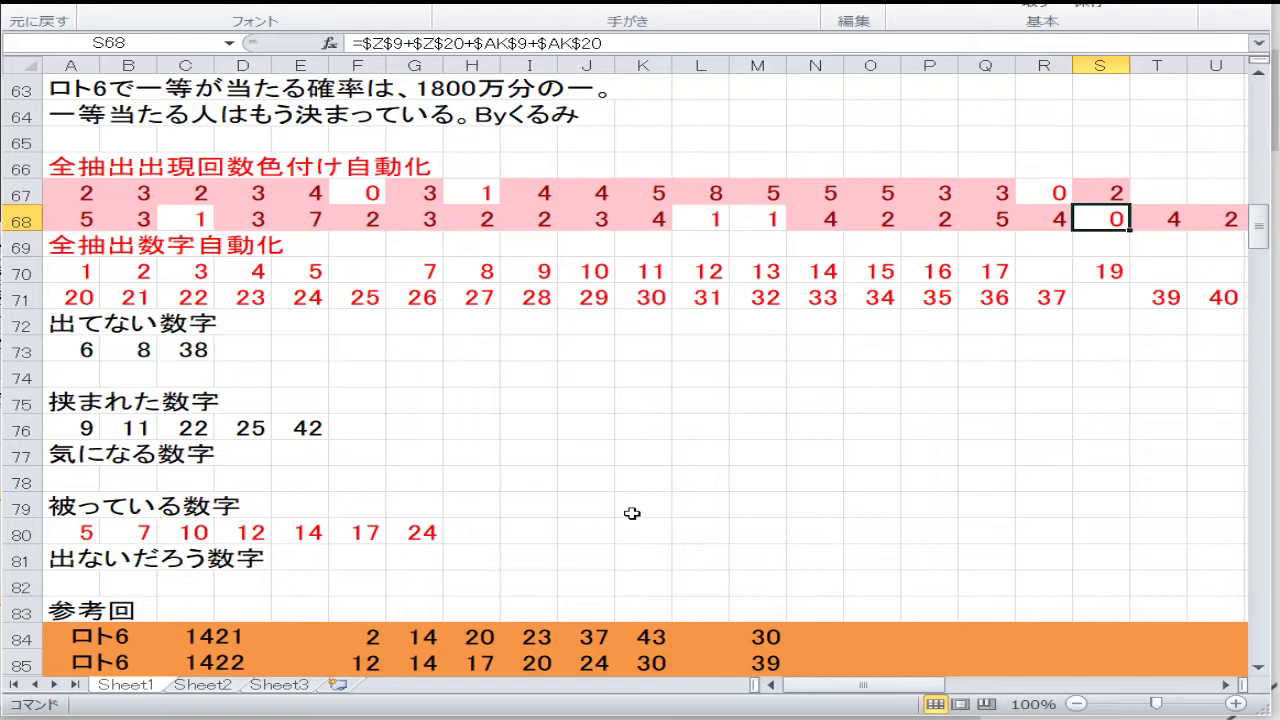
key(Left)
key(Left)
key(Left)
key(Left)
key(Left)
key(Left)
key(Left)
key(Left)
key(Left)
key(Left)
key(Left)
key(Left)
key(Left)
key(Left)
key(Left)
key(Left)
key(Left)
key(Left)
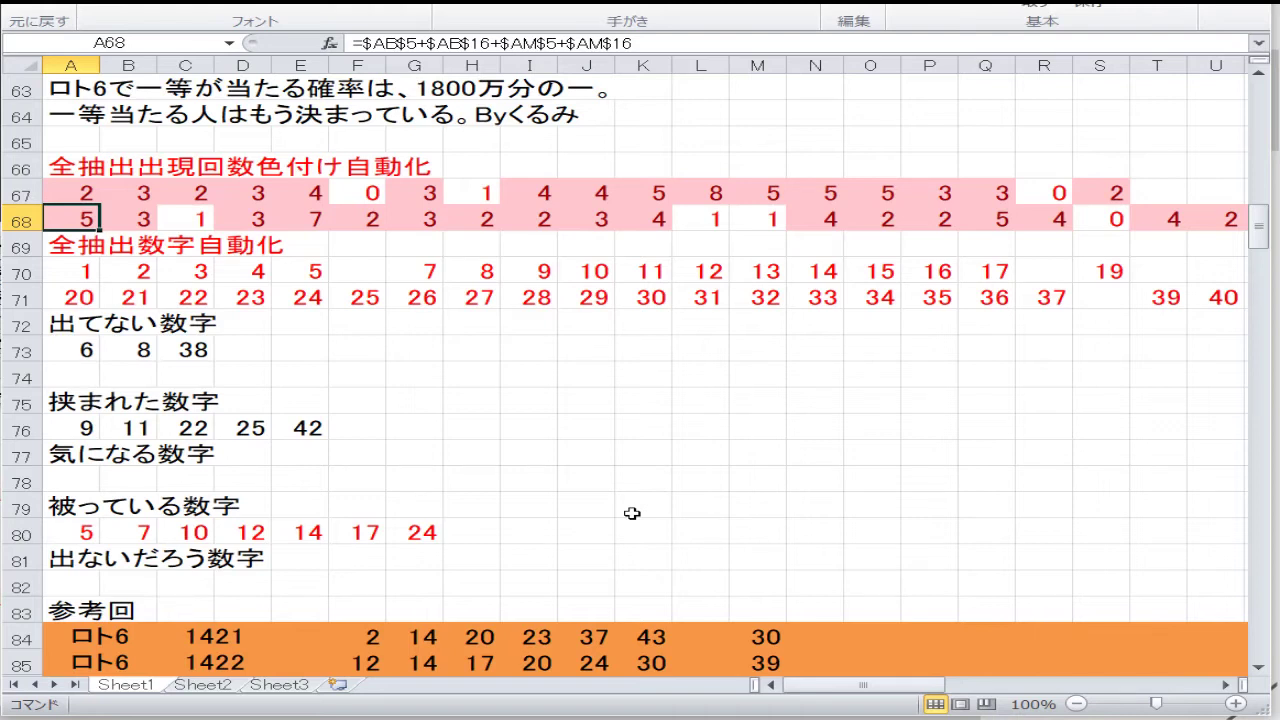
Check the automatically extracted numbers and blank cells under 全抽出数字自動化 along row 70
key(Down)
key(Down)
key(Down)
key(Up)
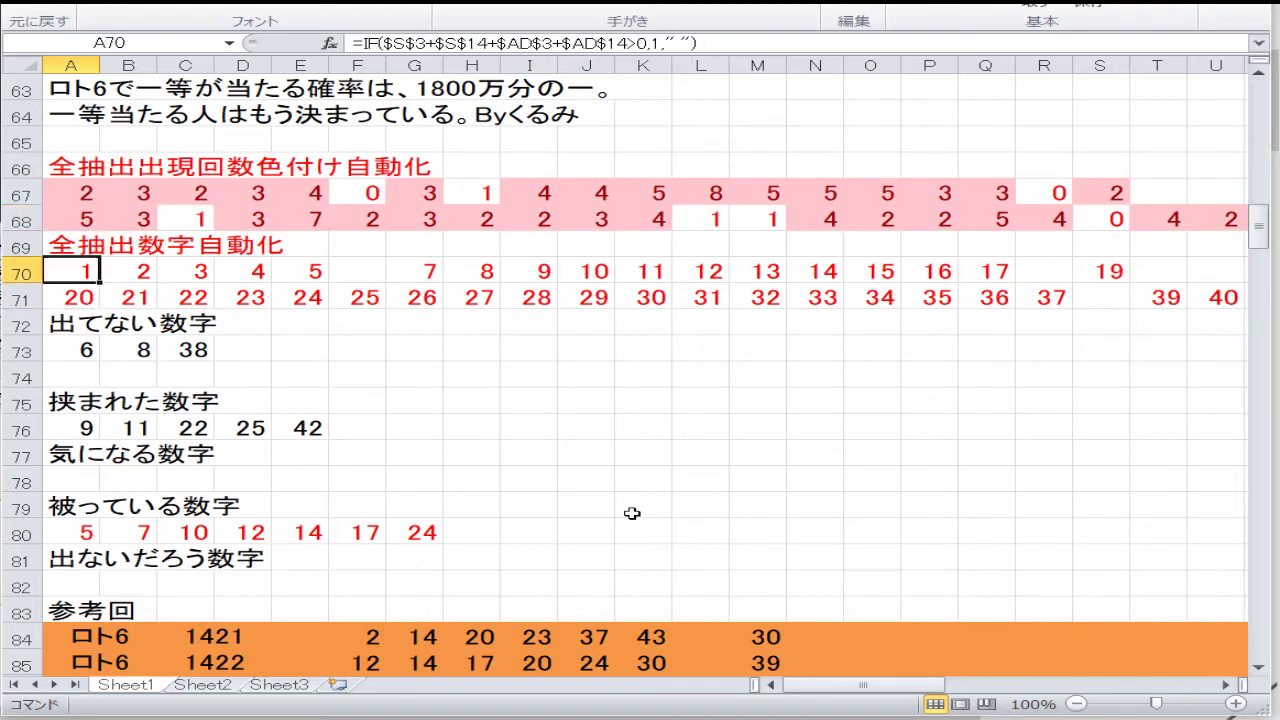
key(Right)
key(Right)
key(Right)
key(Right)
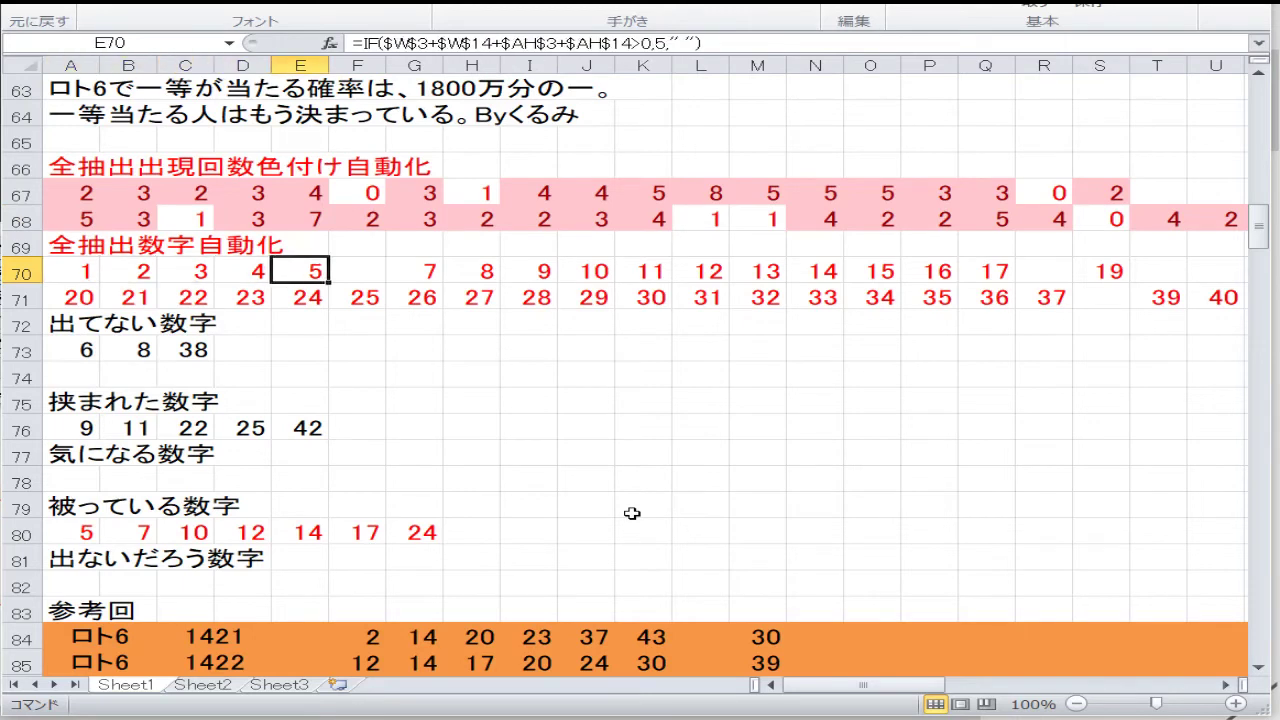
key(Right)
key(Right)
key(Right)
key(Right)
key(Right)
key(Right)
key(Right)
key(Right)
key(Right)
key(Right)
key(Right)
key(Right)
key(Right)
key(Right)
key(Right)
key(Right)
key(Right)
key(Right)
key(Right)
key(Right)
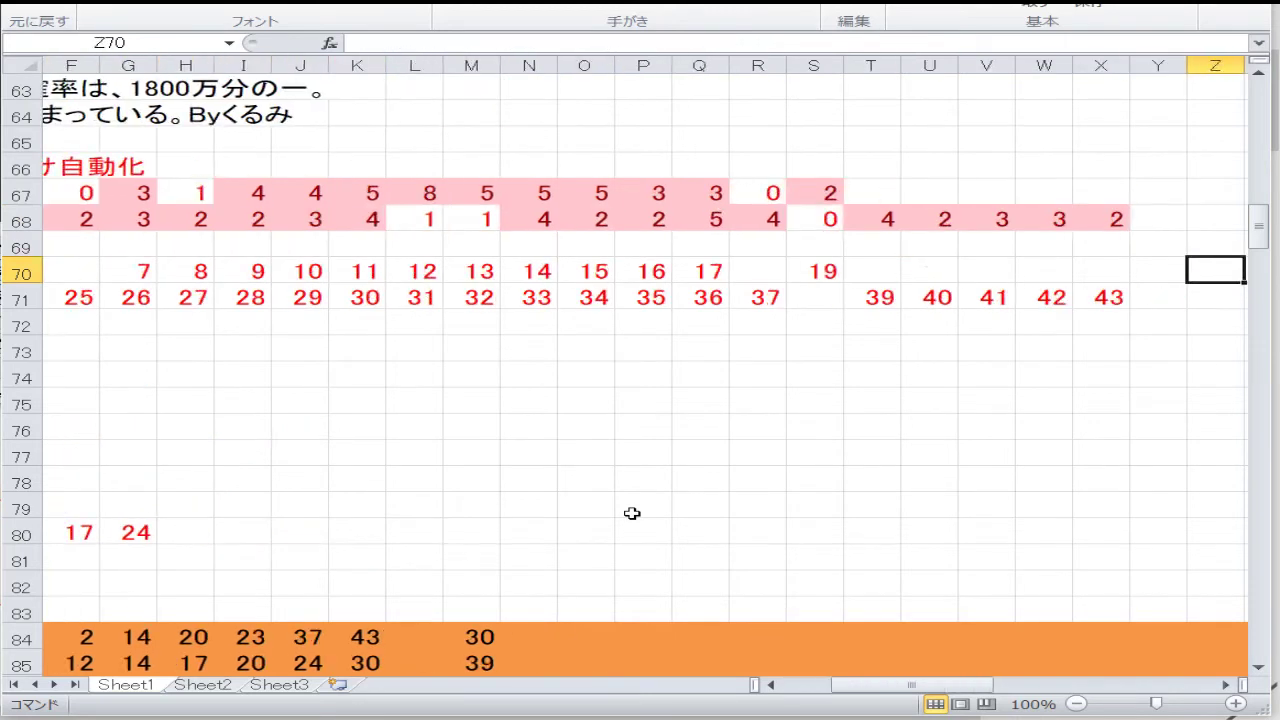
Check the automatically extracted numbers and blank cells along row 71, back to A71
key(Down)
key(Left)
key(Left)
key(Left)
key(Left)
key(Left)
key(Left)
key(Left)
key(Left)
key(Left)
key(Left)
key(Left)
key(Left)
key(Left)
key(Left)
key(Left)
key(Left)
key(Left)
key(Left)
key(Left)
key(Left)
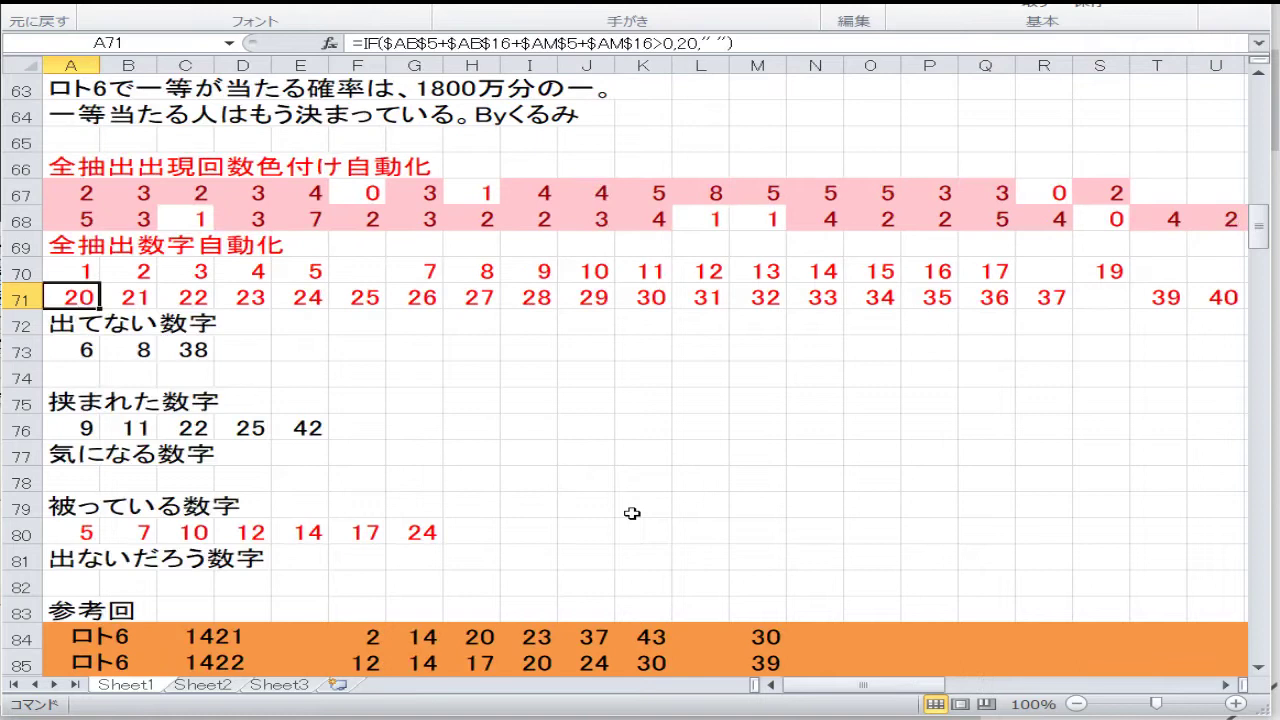
Check the extracted numbers and their blank cells column by column, moving along row 73 to X73 and back to A73
key(Down)
key(Down)
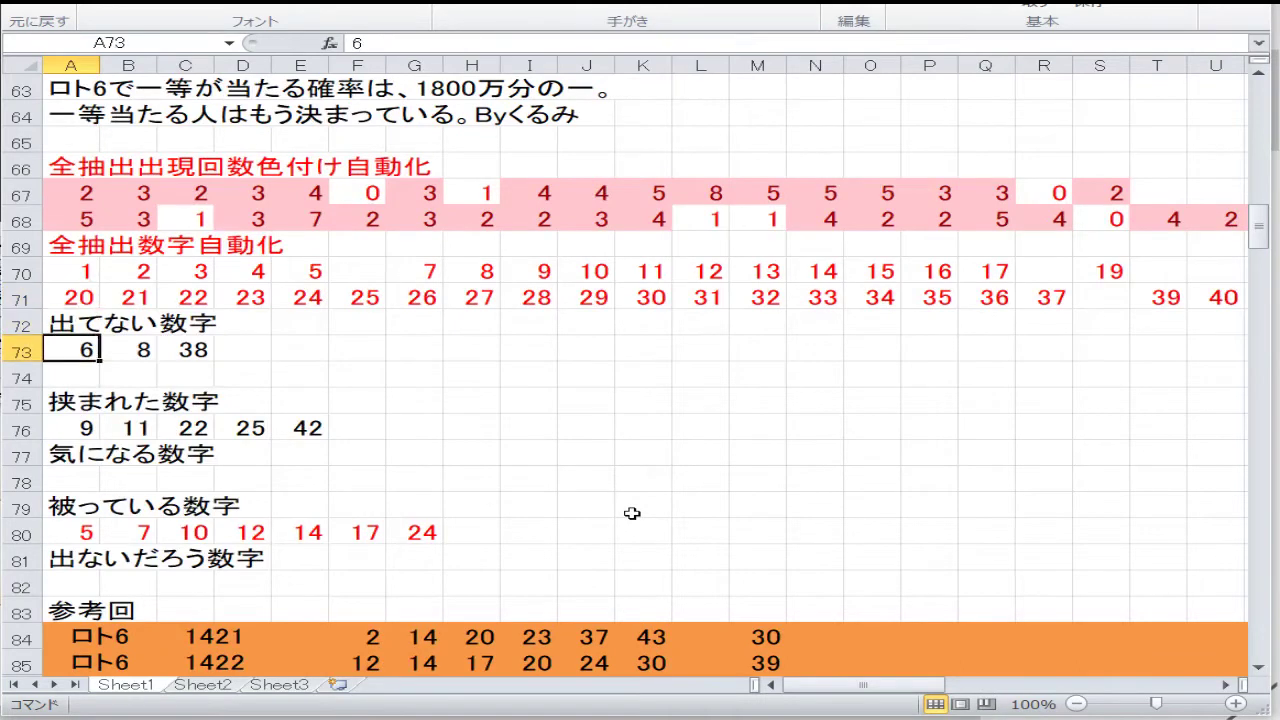
key(Right)
key(Right)
key(Right)
key(Right)
key(Right)
key(Right)
key(Right)
key(Right)
key(Right)
key(Right)
key(Right)
key(Right)
key(Right)
key(Right)
key(Right)
key(Right)
key(Right)
key(Right)
key(Right)
key(Right)
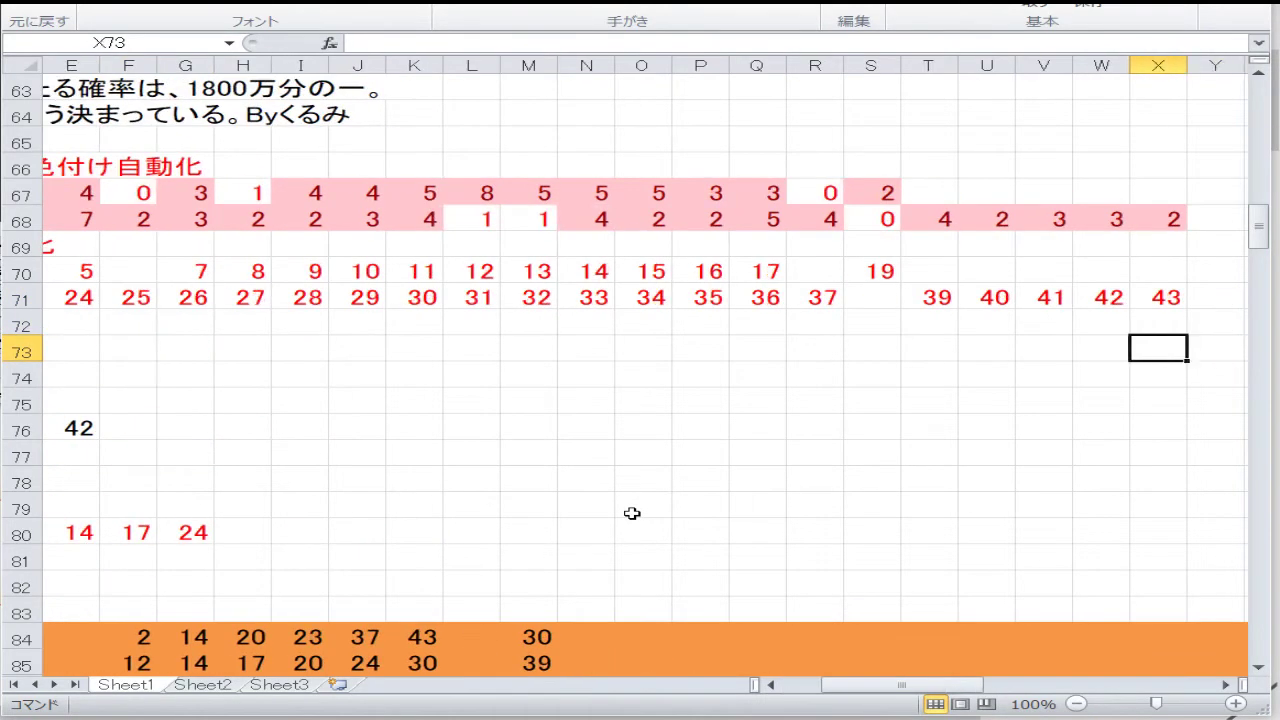
key(Left)
key(Left)
key(Left)
key(Left)
key(Left)
key(Left)
key(Left)
key(Left)
key(Left)
key(Left)
key(Left)
key(Left)
key(Left)
key(Left)
key(Left)
key(Left)
key(Left)
key(Left)
key(Left)
key(Left)
key(Right)
key(Left)
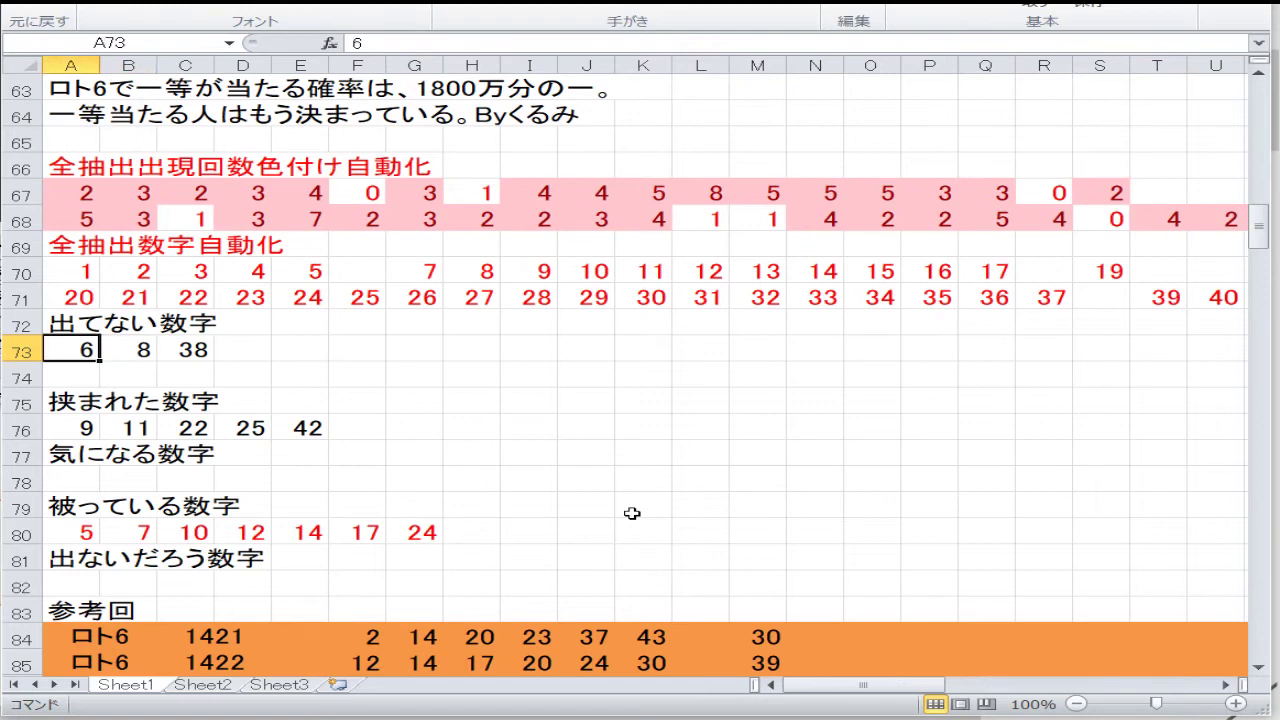
Under 出てない数字, set B73 to 18 and re-enter 38 in C73
key(Right)
text(18)
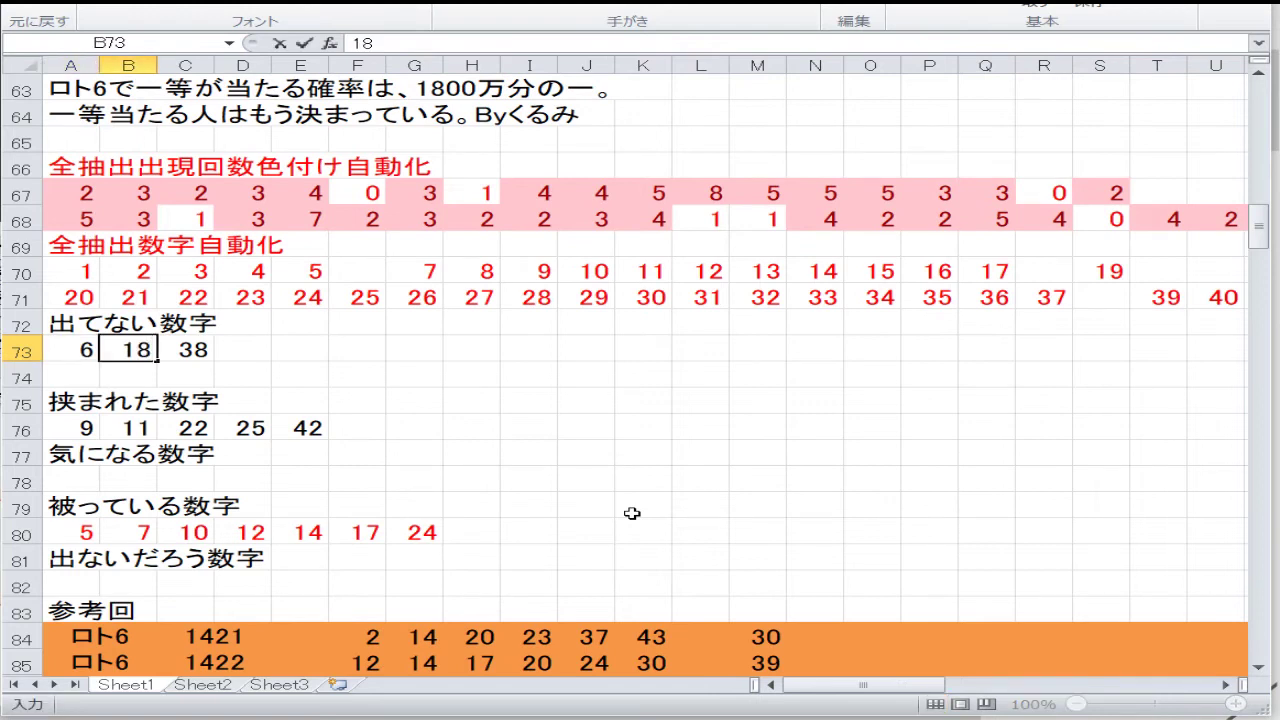
key(Right)
text(38)
key(Return)
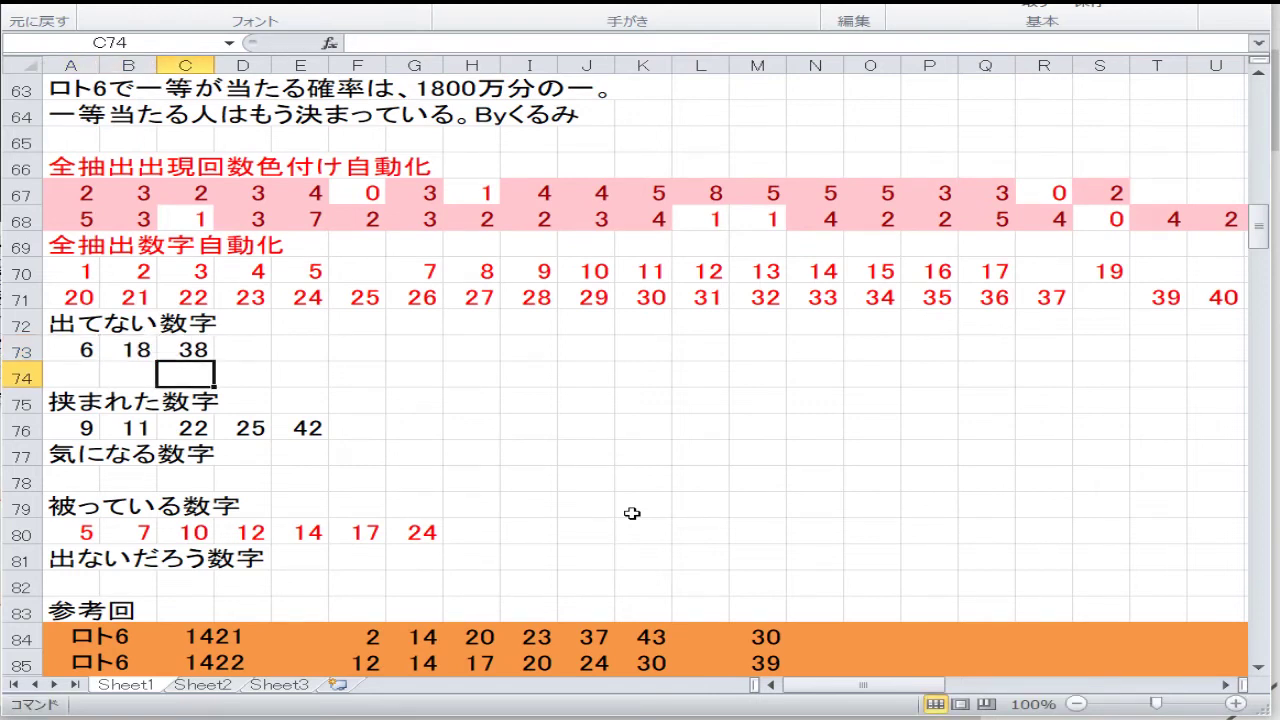
Under 挟まれた数字, set A76 to 8 and B76 to 22
key(Down)
key(Down)
key(Down)
key(Left)
key(Left)
key(Up)
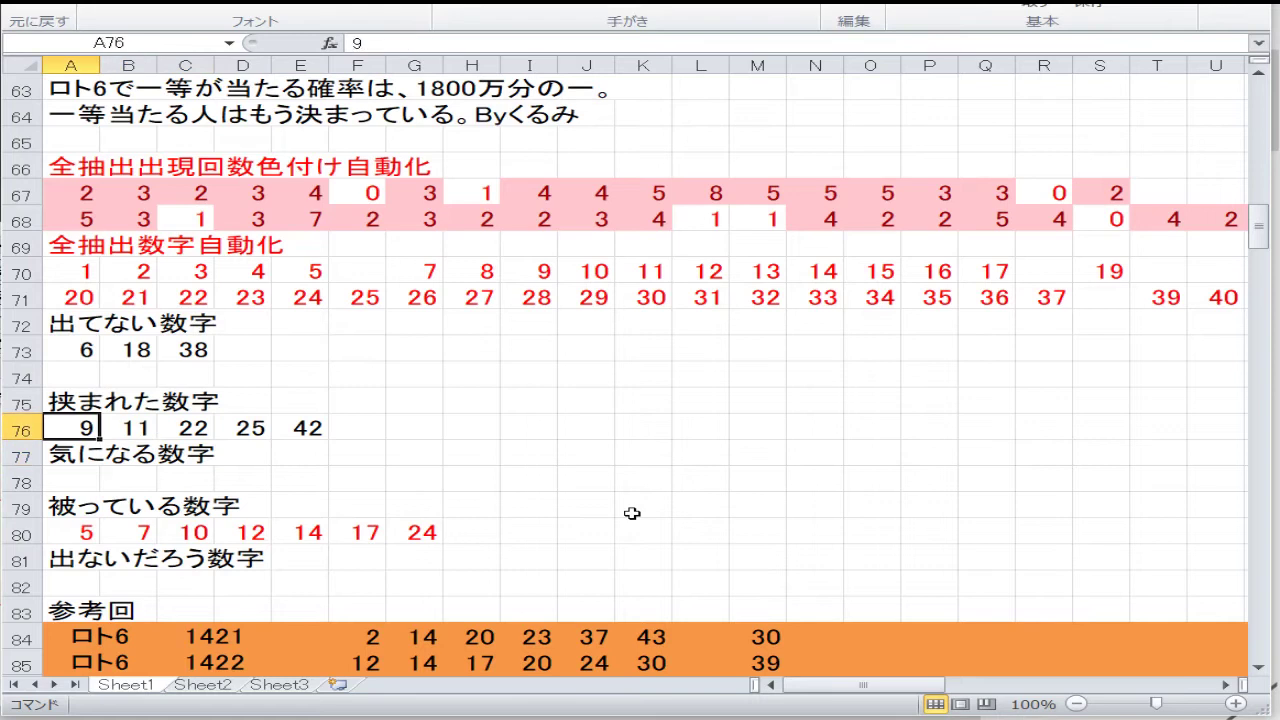
text(8)
key(Right)
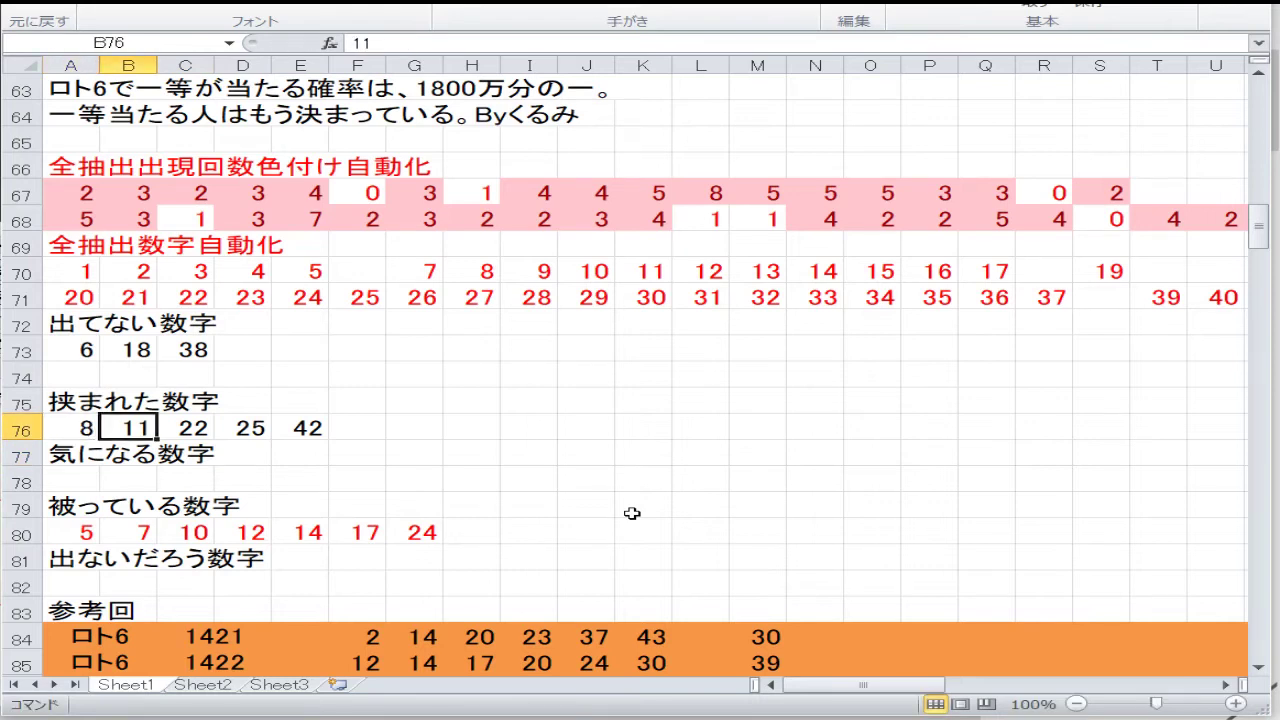
text(22)
key(Right)
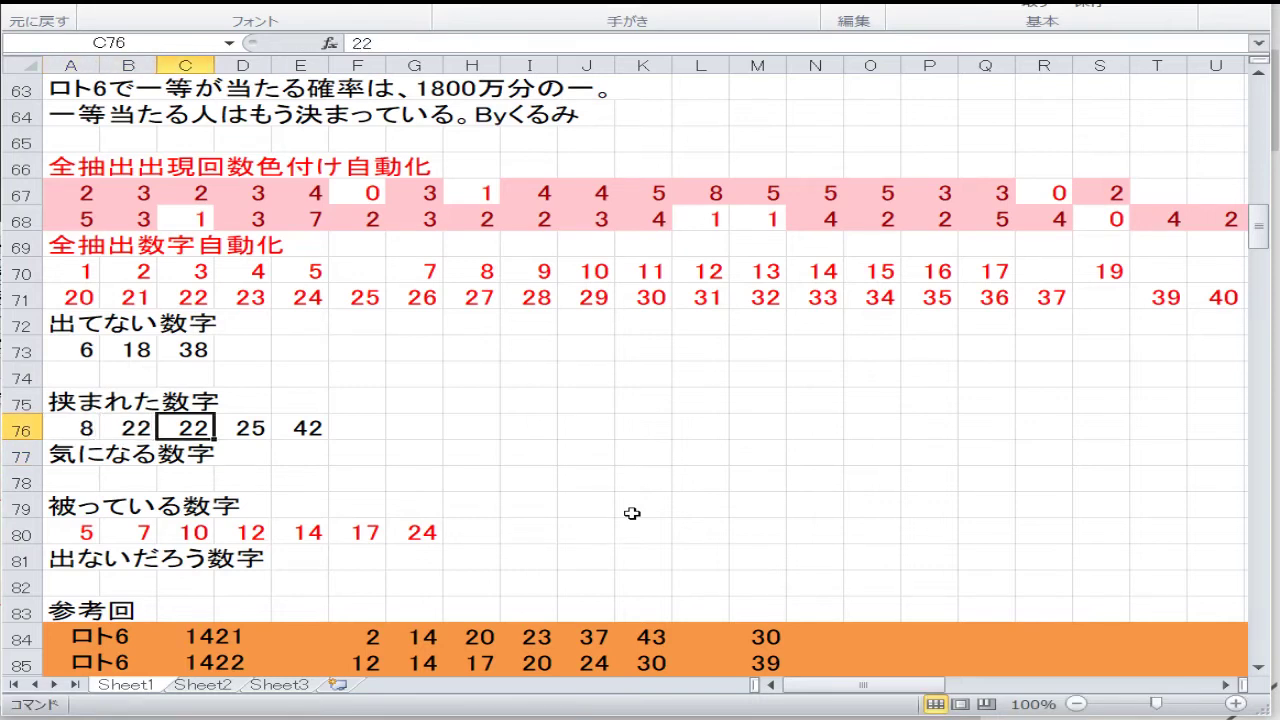
Check the extracted numbers for further sandwiched ones, moving along row 76 past column X and back
key(Right)
key(Right)
key(Right)
key(Right)
key(Right)
key(Right)
key(Right)
key(Right)
key(Right)
key(Right)
key(Right)
key(Right)
key(Right)
key(Right)
key(Right)
key(Right)
key(Right)
key(Right)
key(Right)
key(Right)
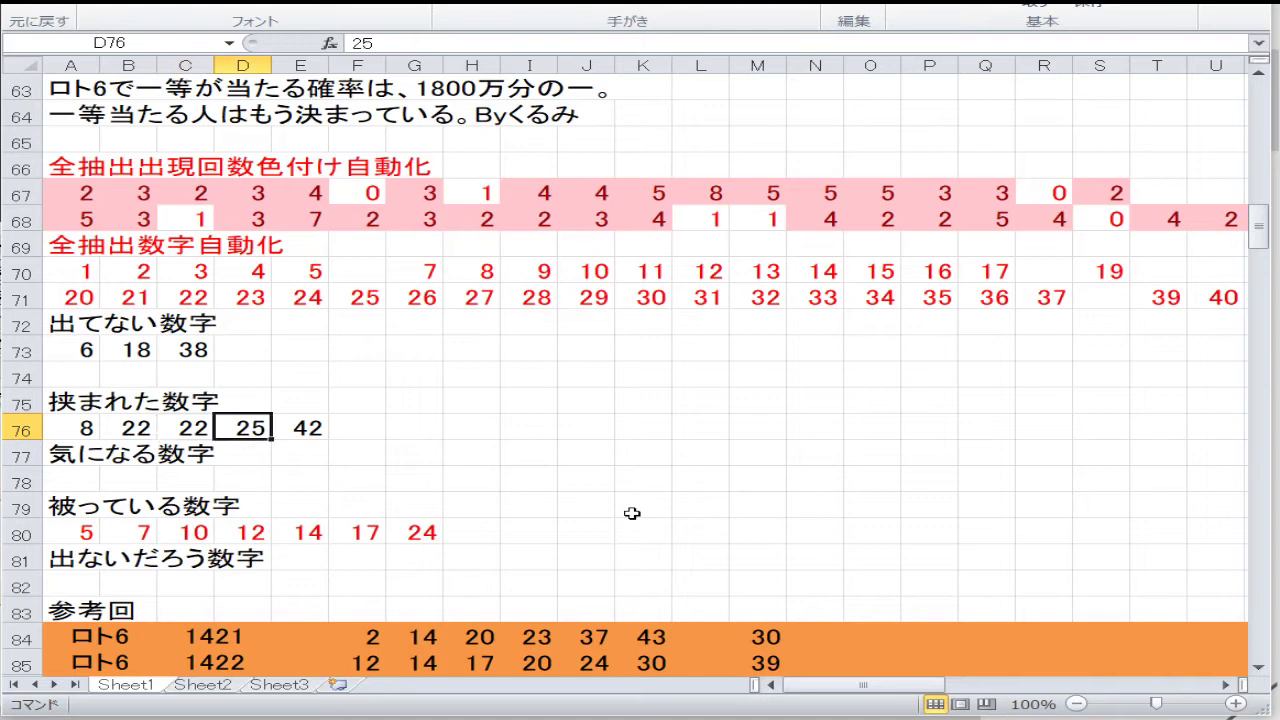
key(Left)
key(Left)
key(Left)
key(Left)
key(Left)
key(Left)
key(Left)
key(Left)
key(Left)
key(Left)
key(Left)
key(Left)
key(Left)
key(Left)
key(Left)
key(Left)
key(Left)
key(Left)
key(Left)
key(Left)
key(Left)
key(Left)
key(Left)
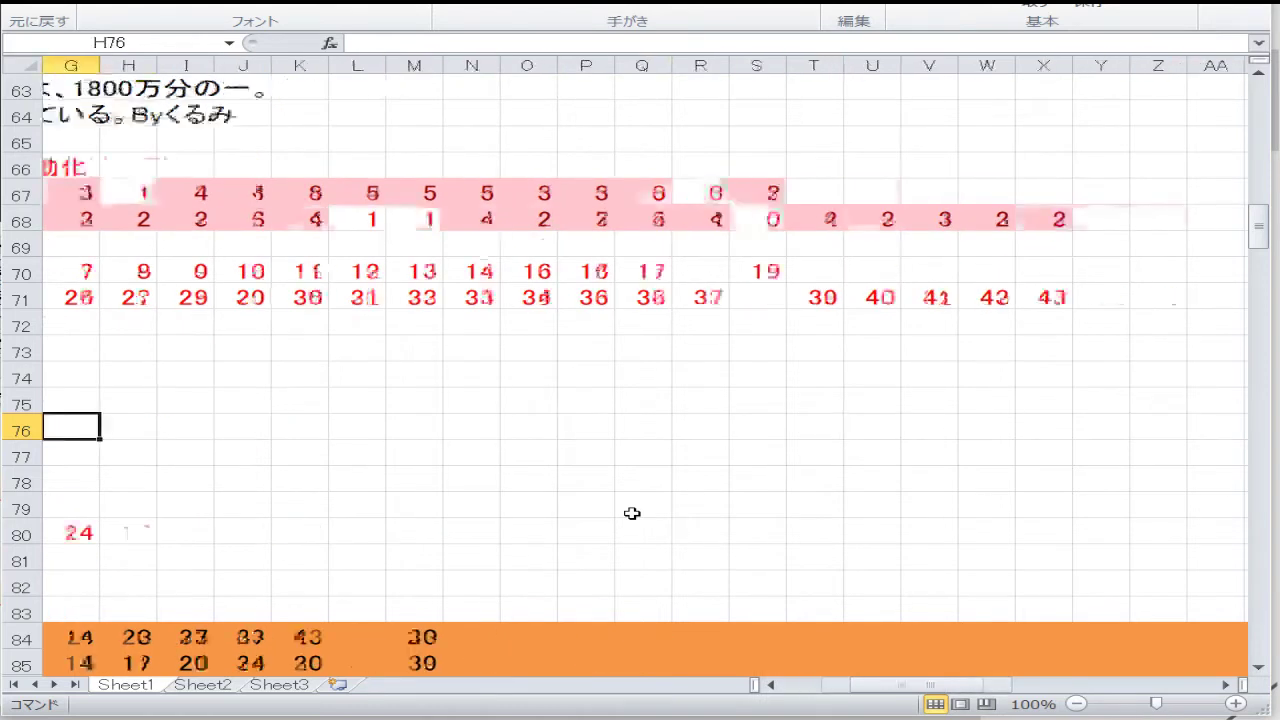
Clear the leftover numbers in C76, D76 and E76 under 挟まれた数字
key(Right)
key(BackSpace)
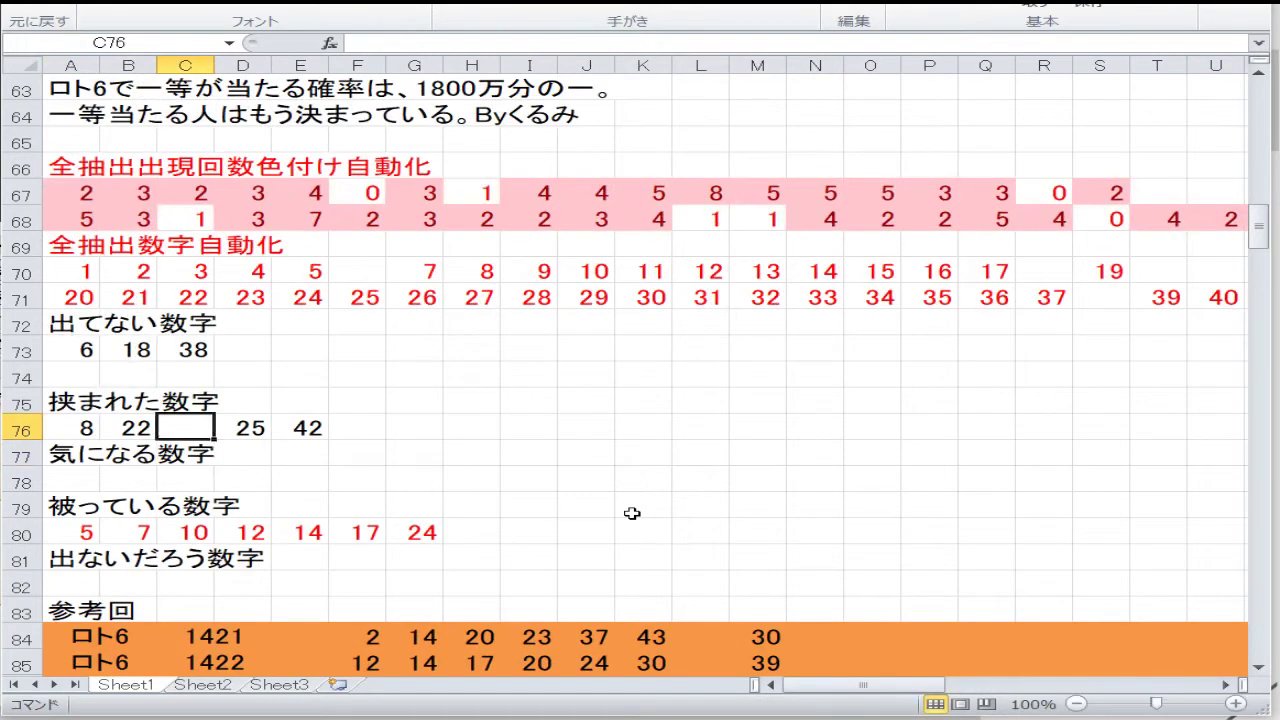
key(Right)
key(BackSpace)
key(Return)
key(Up)
key(Right)
key(BackSpace)
key(Return)
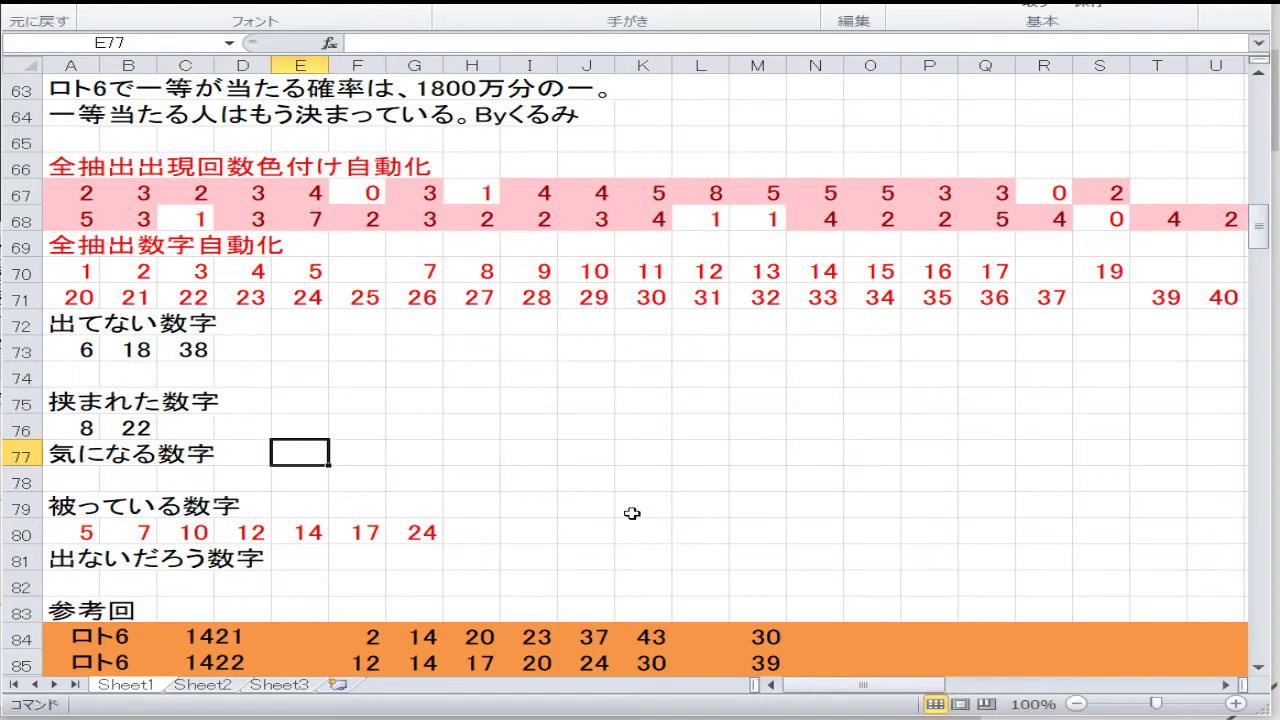
Add the note 5以上 in E79, beside the 被っている数字 heading
key(Down)
key(Down)
key(Down)
key(Left)
key(Left)
key(Left)
key(Left)
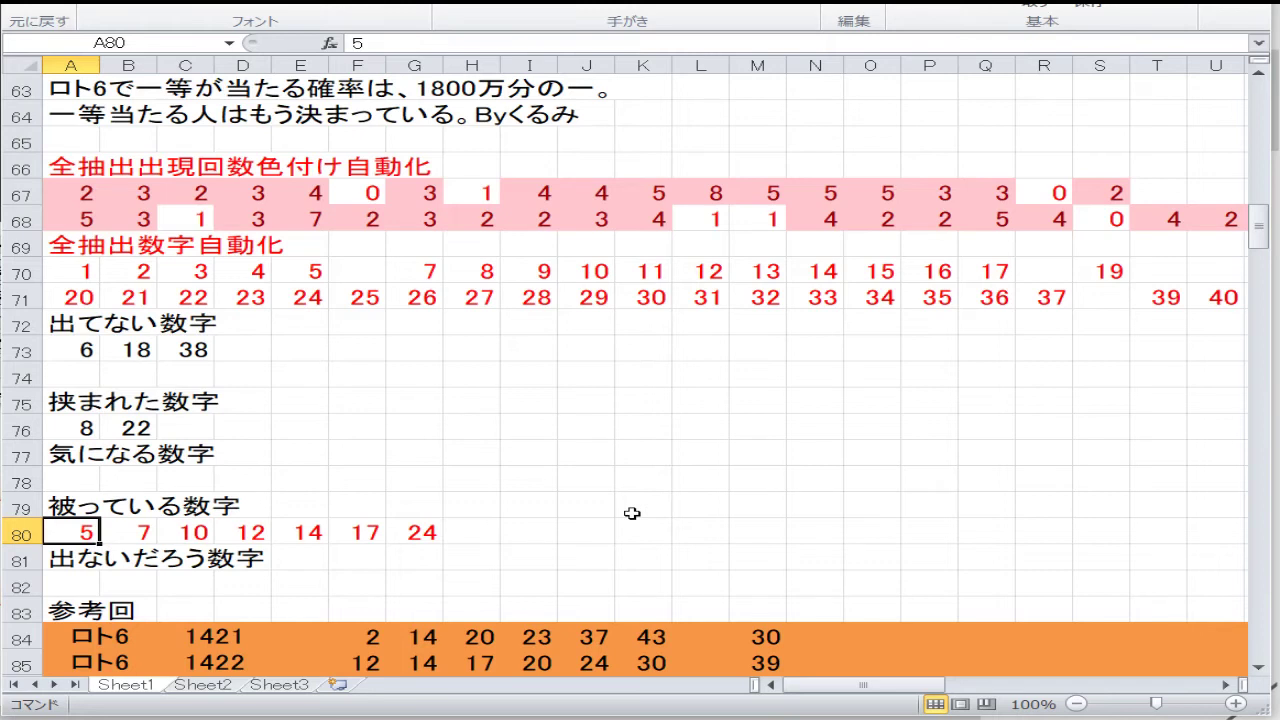
key(Up)
key(Right)
key(Right)
key(Right)
key(Right)
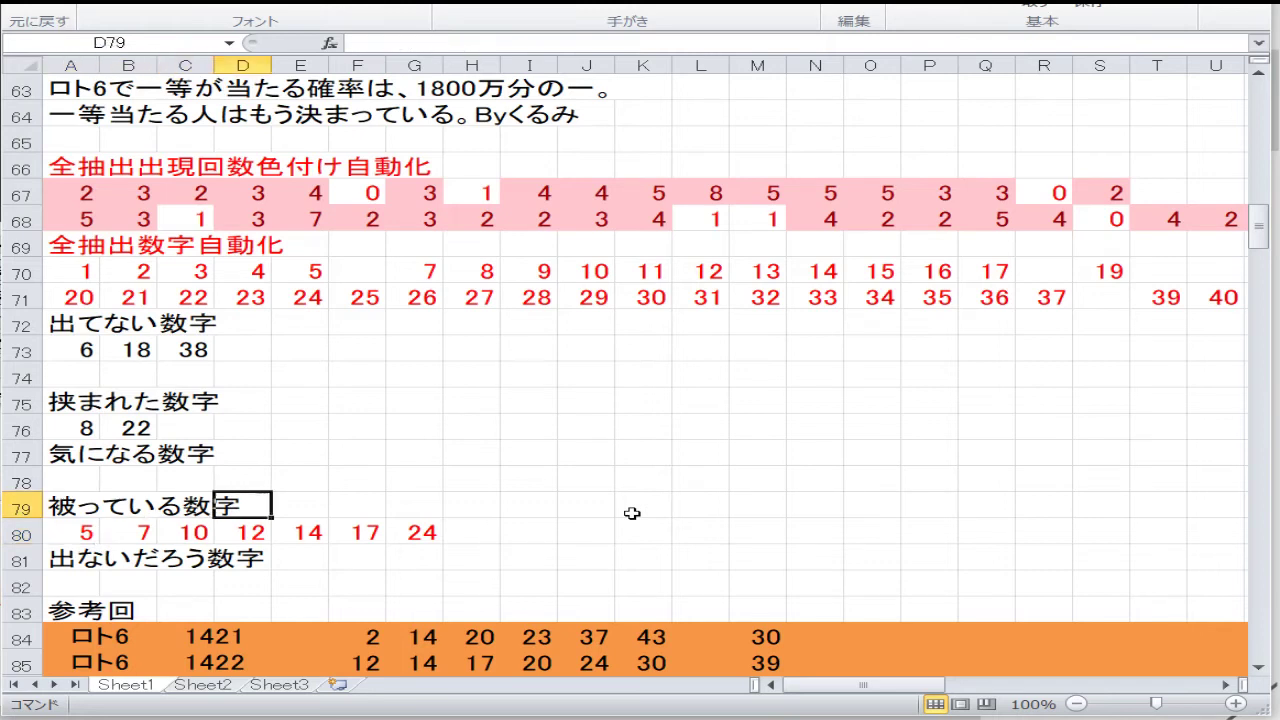
text(5)
key(Zenkaku_Hankaku)
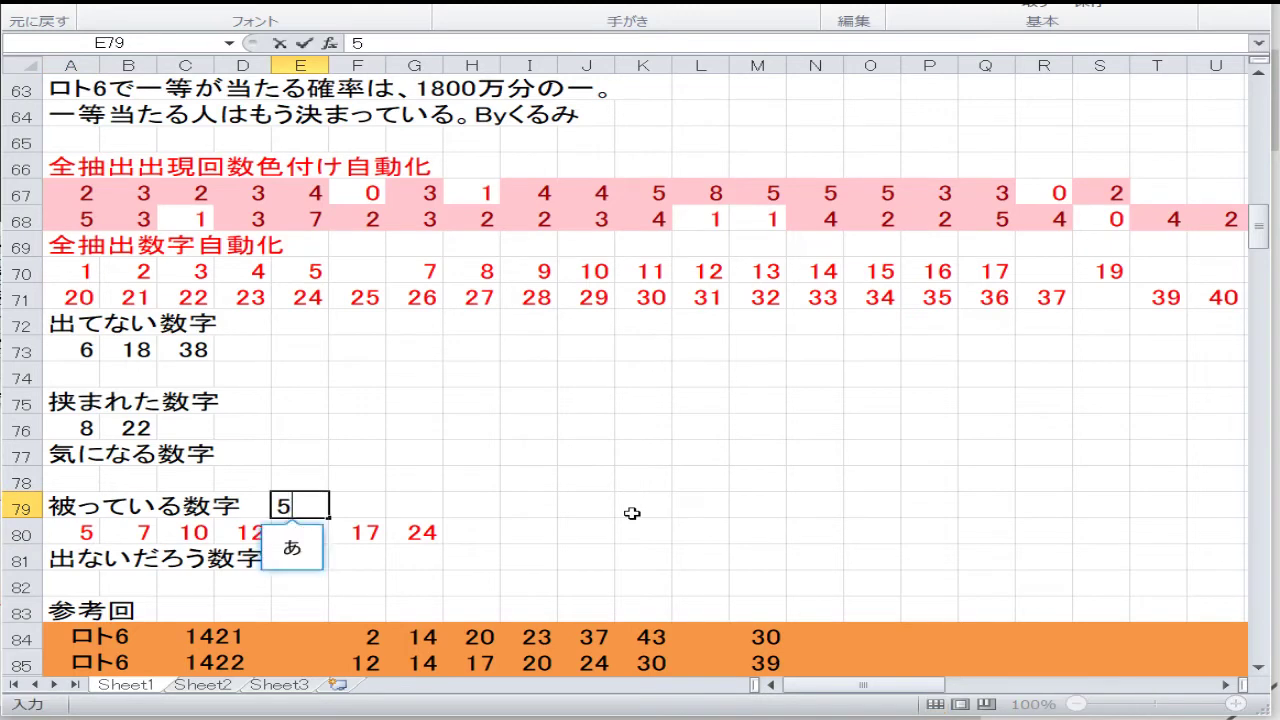
text(いじょ)
key(space)
key(Return)
key(Return)
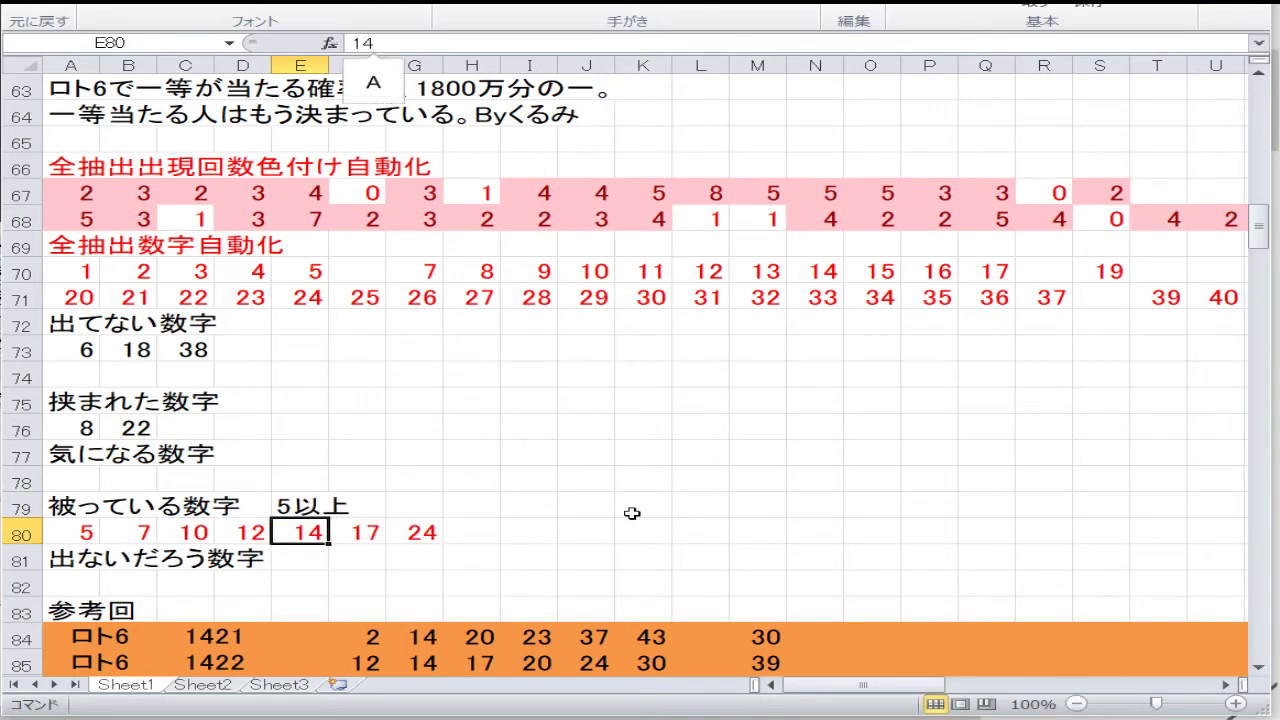
Under 被っている数字, enter 11, 12, 13, 14 and 15 in cells A80 to E80
key(Left)
key(Left)
key(Left)
key(Left)
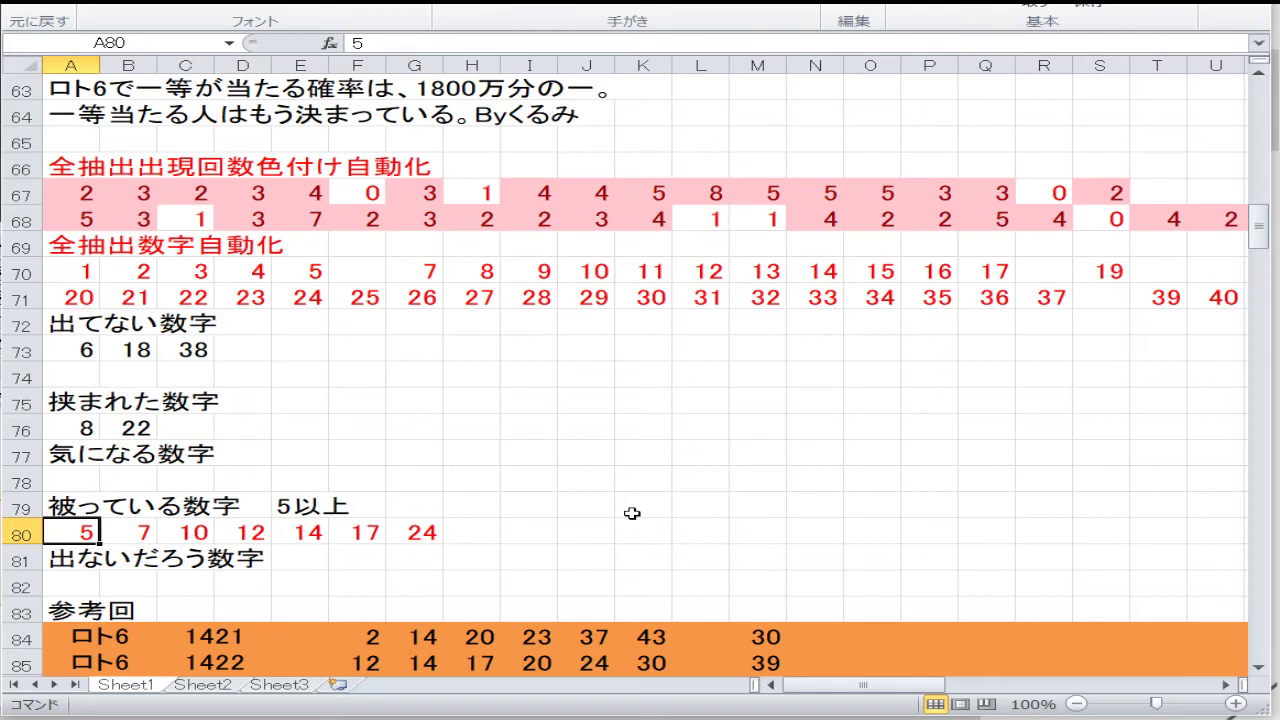
text(11)
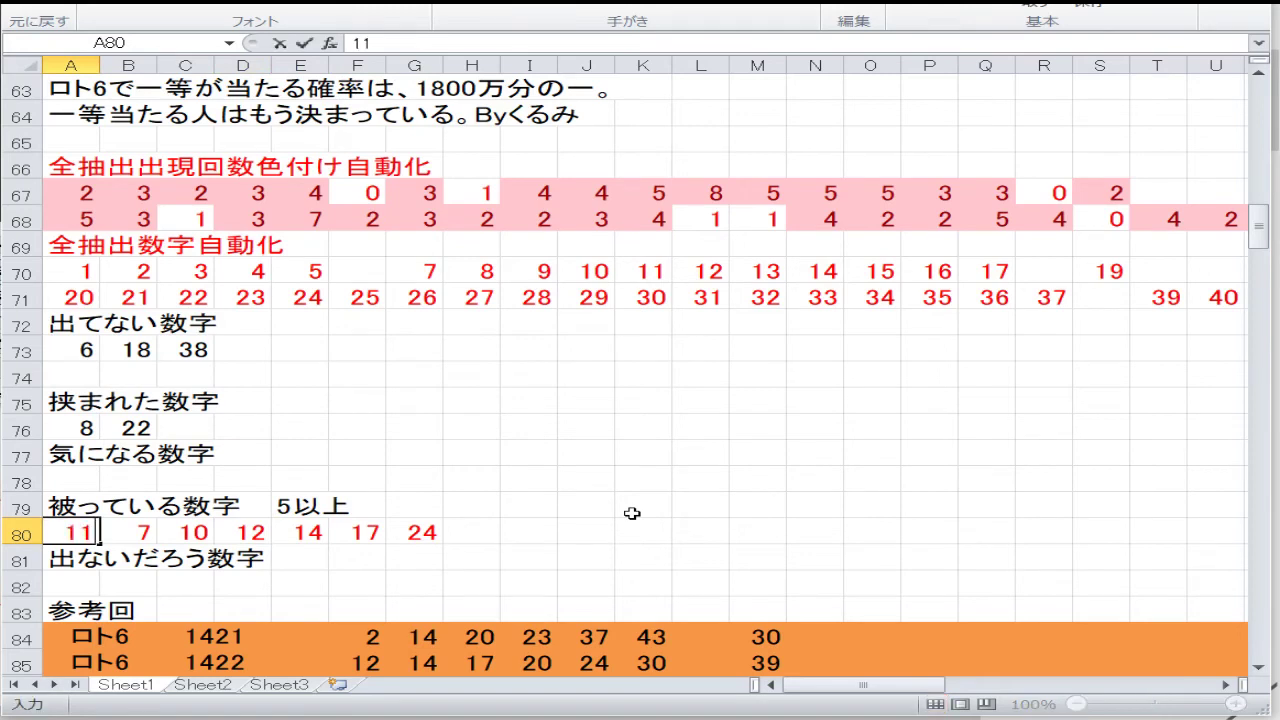
key(Right)
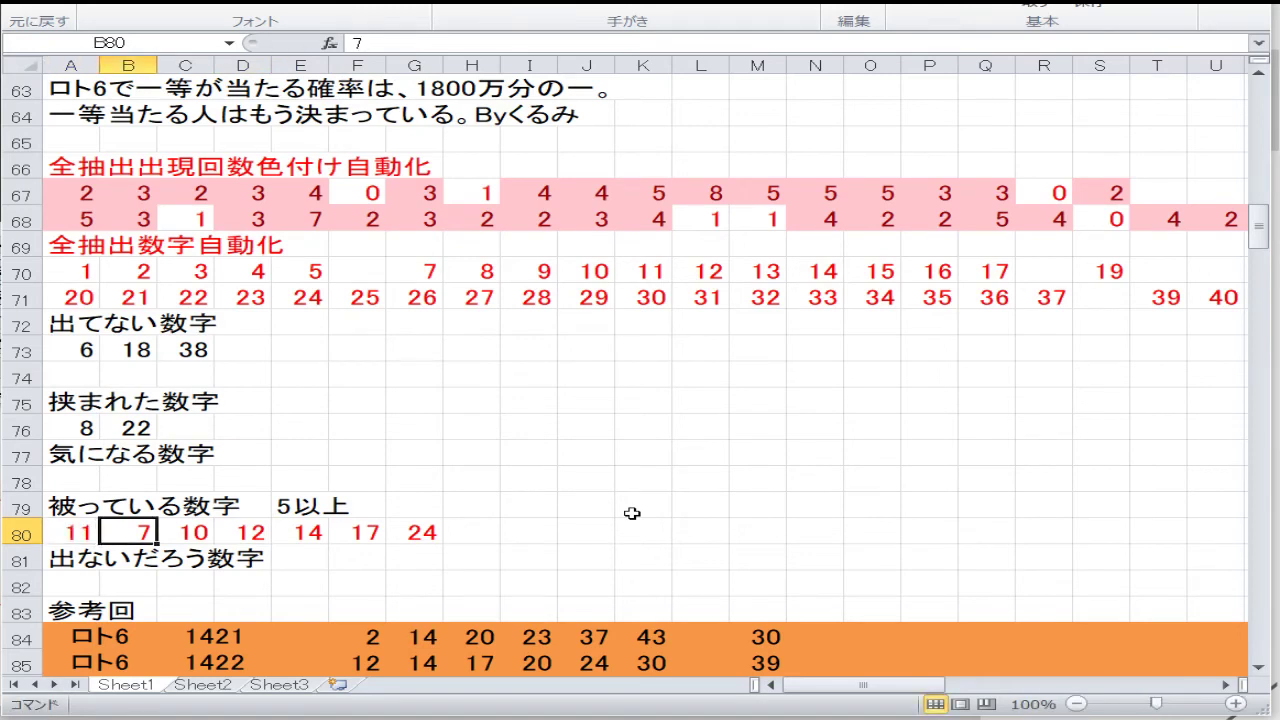
text(12)
key(Right)
text(13)
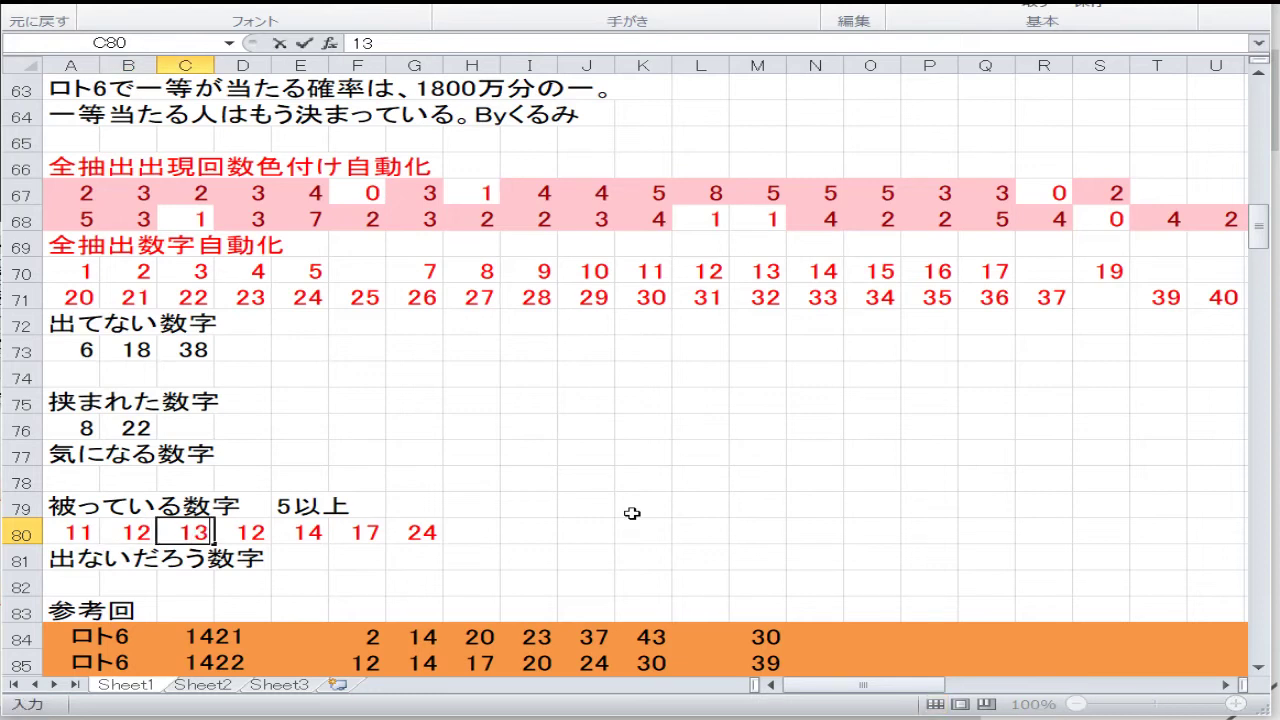
key(Right)
text(14)
key(Right)
text(15)
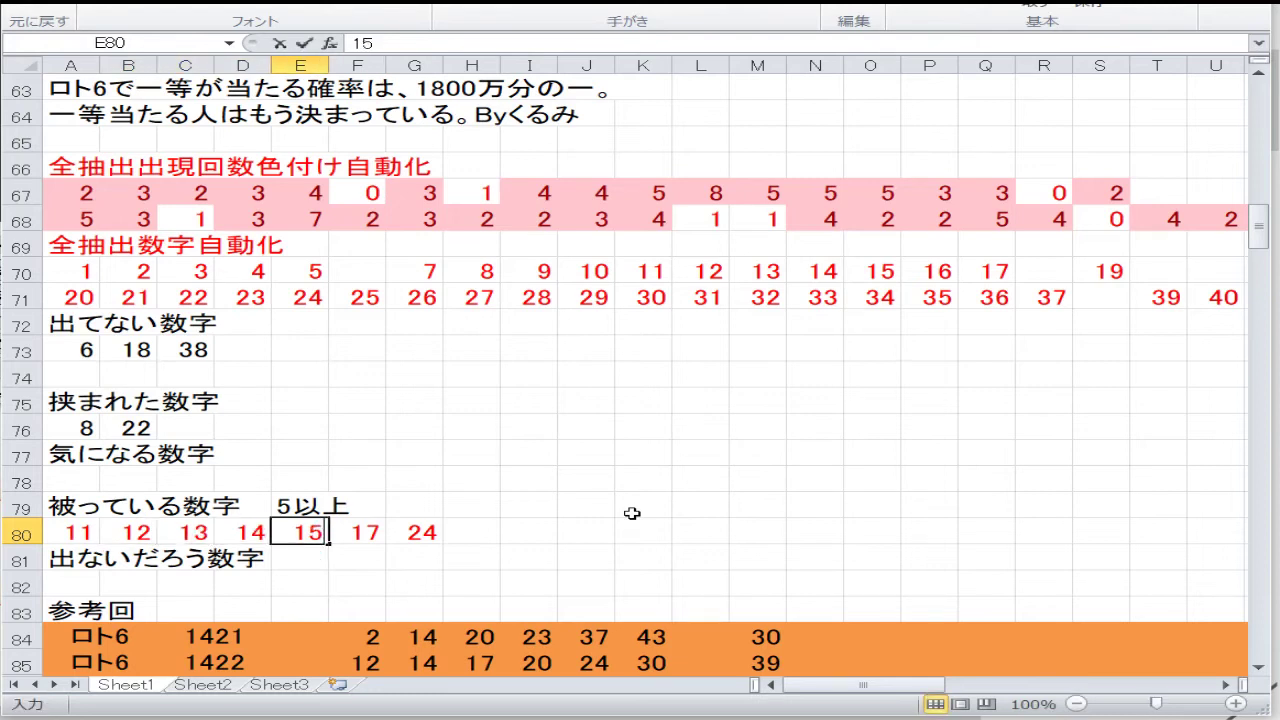
Continue the 被っている数字 list by entering 20, 24 and 36 in cells F80 to H80
key(Right)
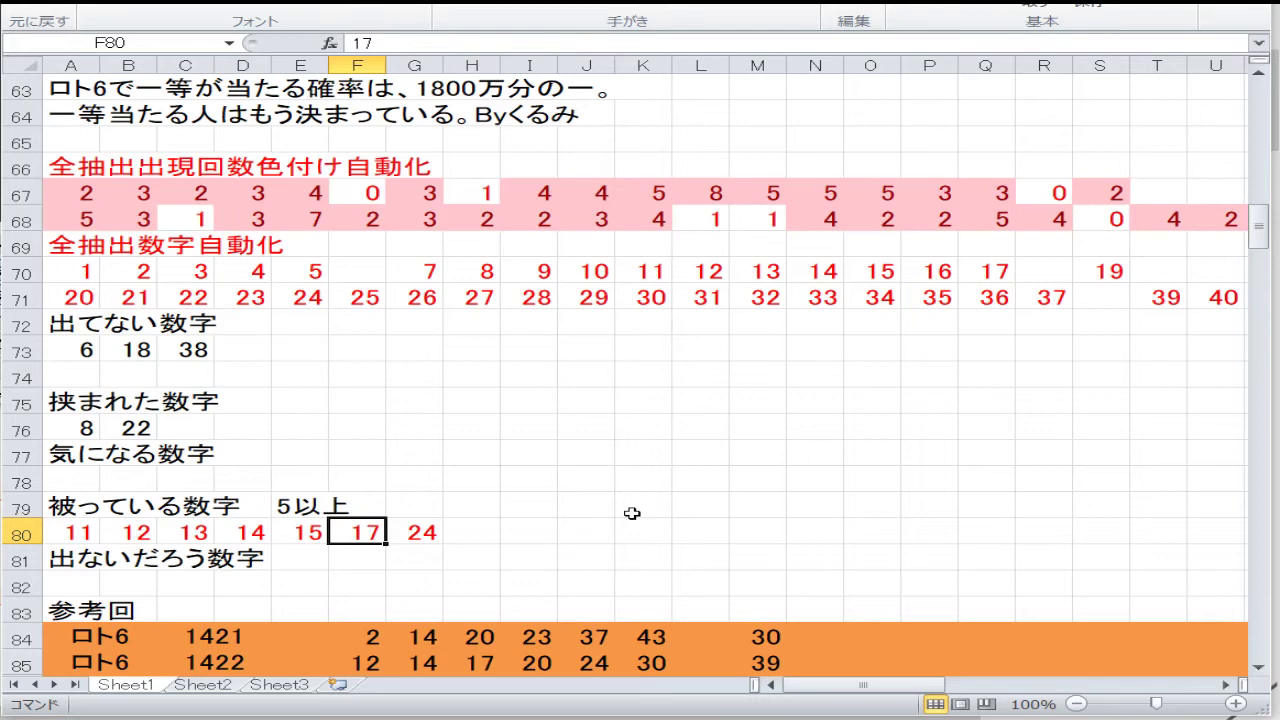
text(20)
key(Right)
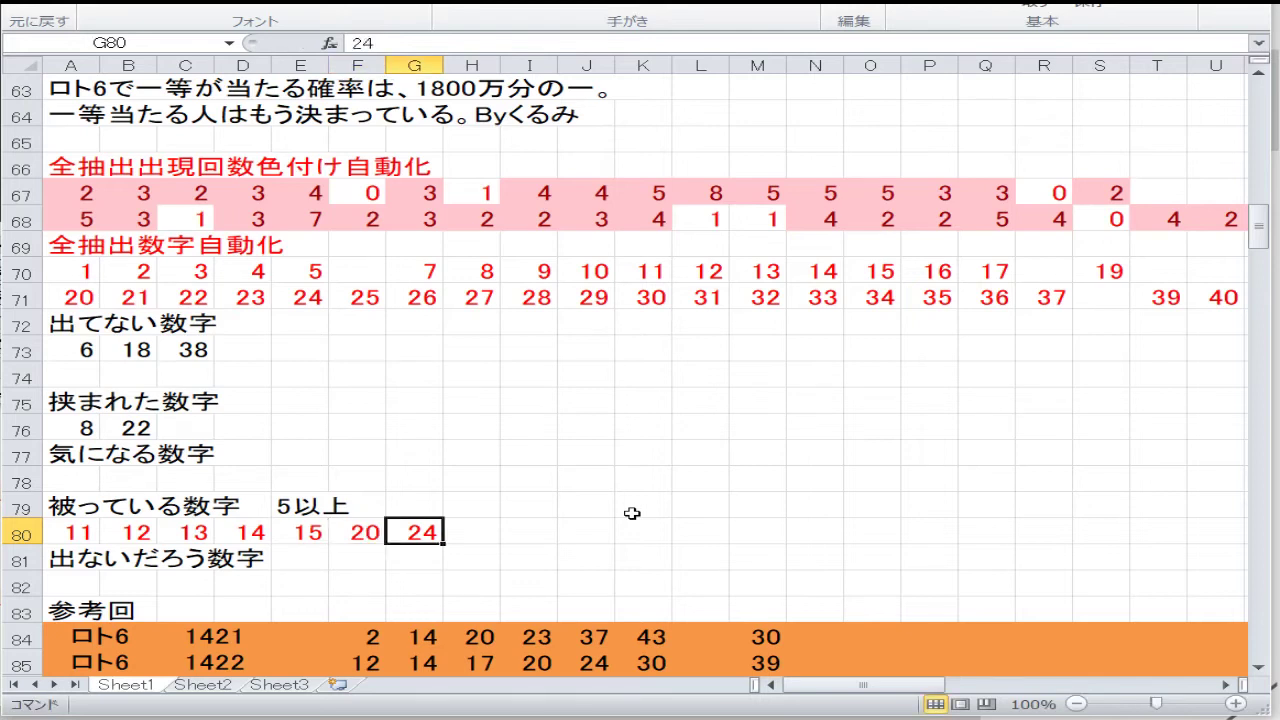
text(24)
key(Right)
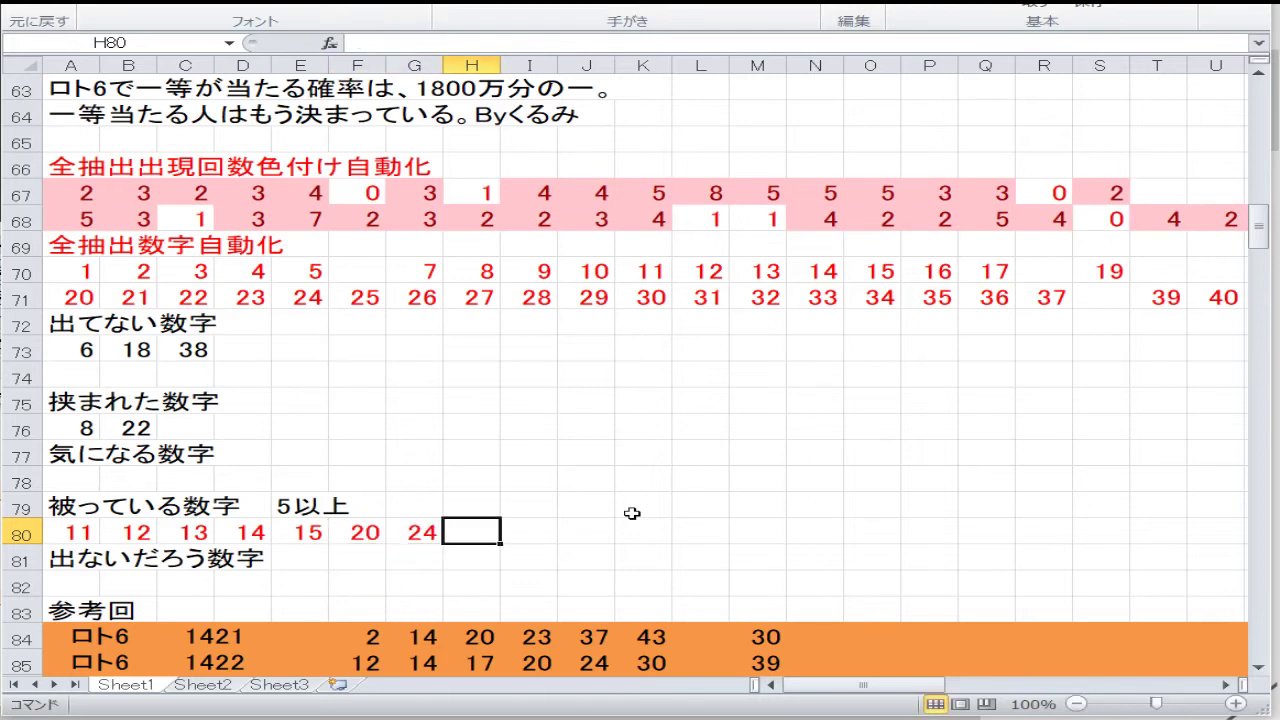
text(36)
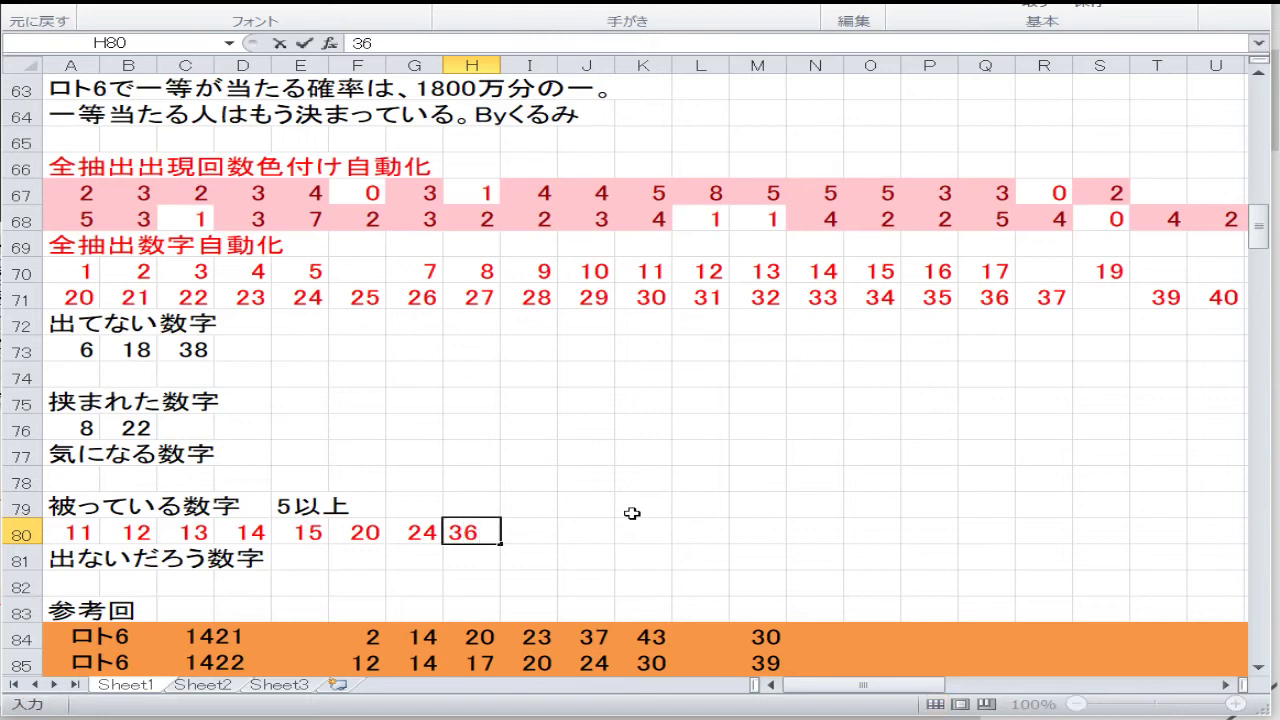
key(Right)
Check the appearance counts out to column X for further numbers extracted five or more times
key(Right)
key(Right)
key(Right)
key(Right)
key(Right)
key(Right)
key(Right)
key(Right)
key(Right)
key(Right)
key(Right)
key(Right)
key(Right)
key(Right)
key(Right)
key(Right)
key(Left)
key(Left)
key(Left)
key(Left)
key(Left)
key(Left)
key(Left)
key(Left)
key(Left)
key(Left)
key(Left)
key(Left)
key(Left)
key(Left)
key(Left)
key(Left)
key(Left)
key(Left)
key(Left)
key(Left)
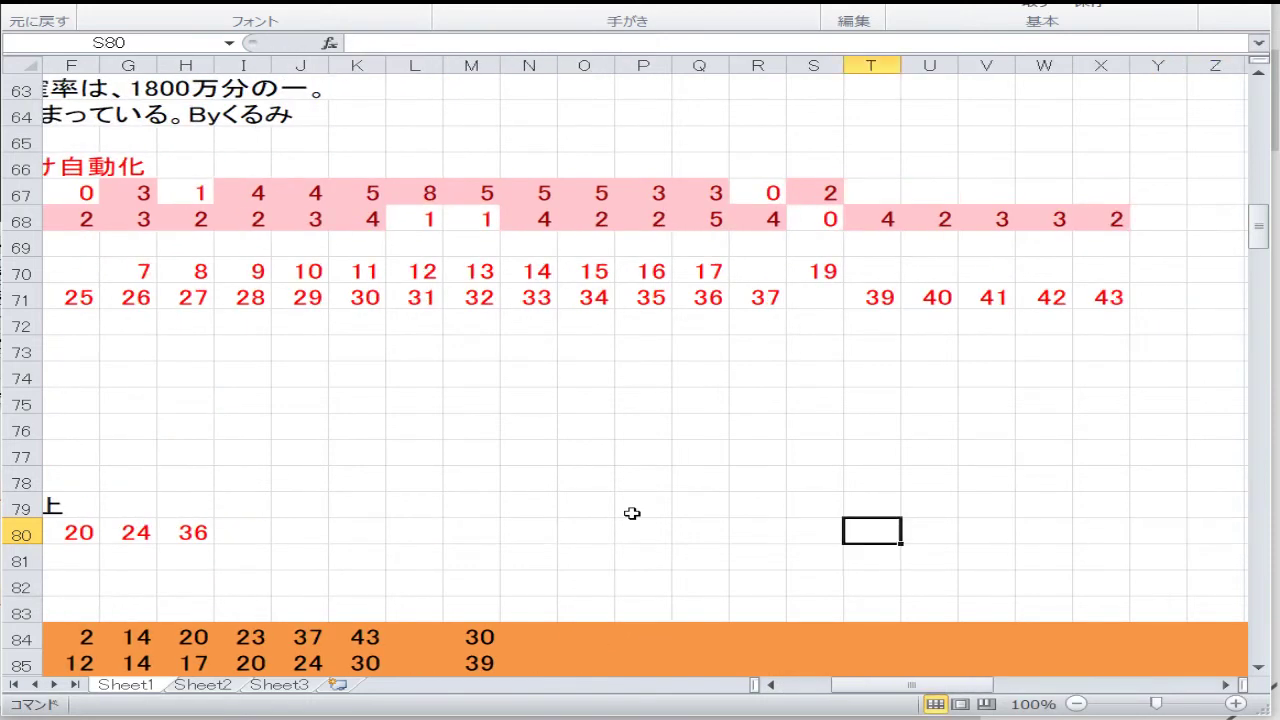
Review the 参考回 draws and the 重要数字 and 準重要数字 lists in rows 83 to 93
key(Down)
key(Down)
key(Down)
key(Down)
key(Down)
key(Down)
key(Down)
key(Down)
key(Down)
key(Down)
key(Down)
key(Down)
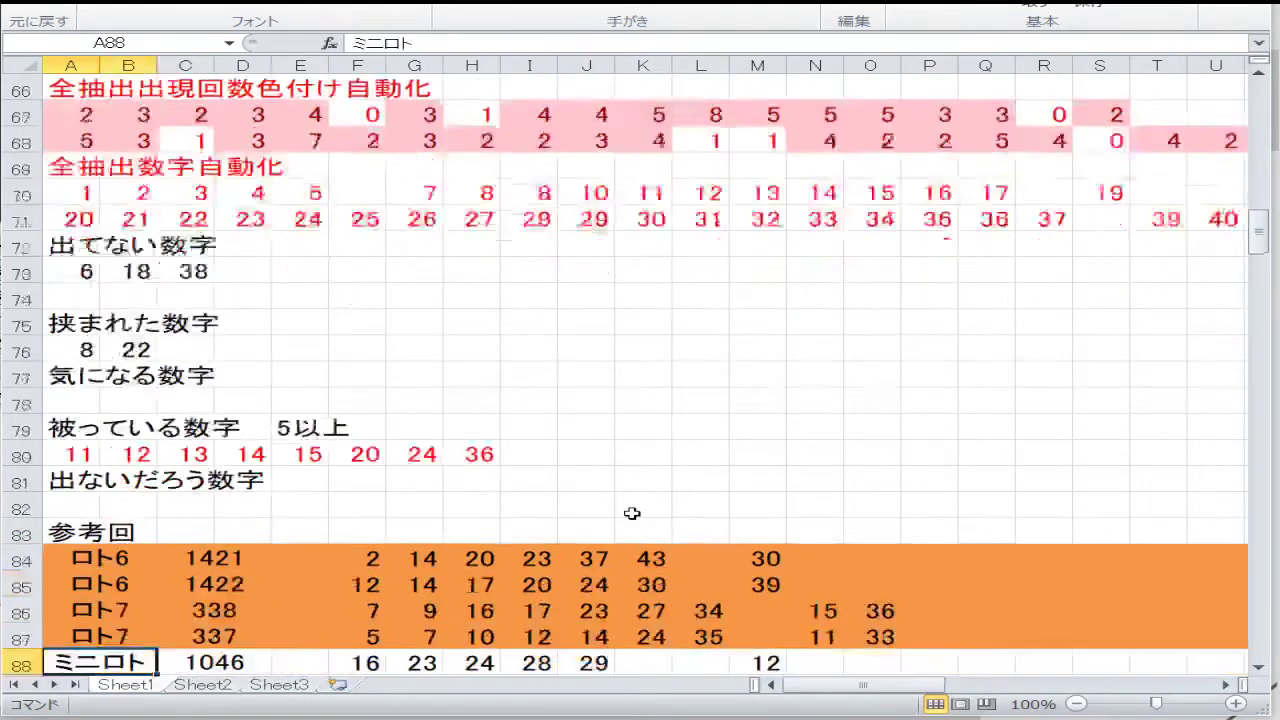
key(Up)
key(Up)
key(Up)
key(Up)
key(Up)
key(Up)
key(Down)
key(Down)
key(Down)
key(Down)
key(Down)
key(Down)
key(Down)
key(Down)
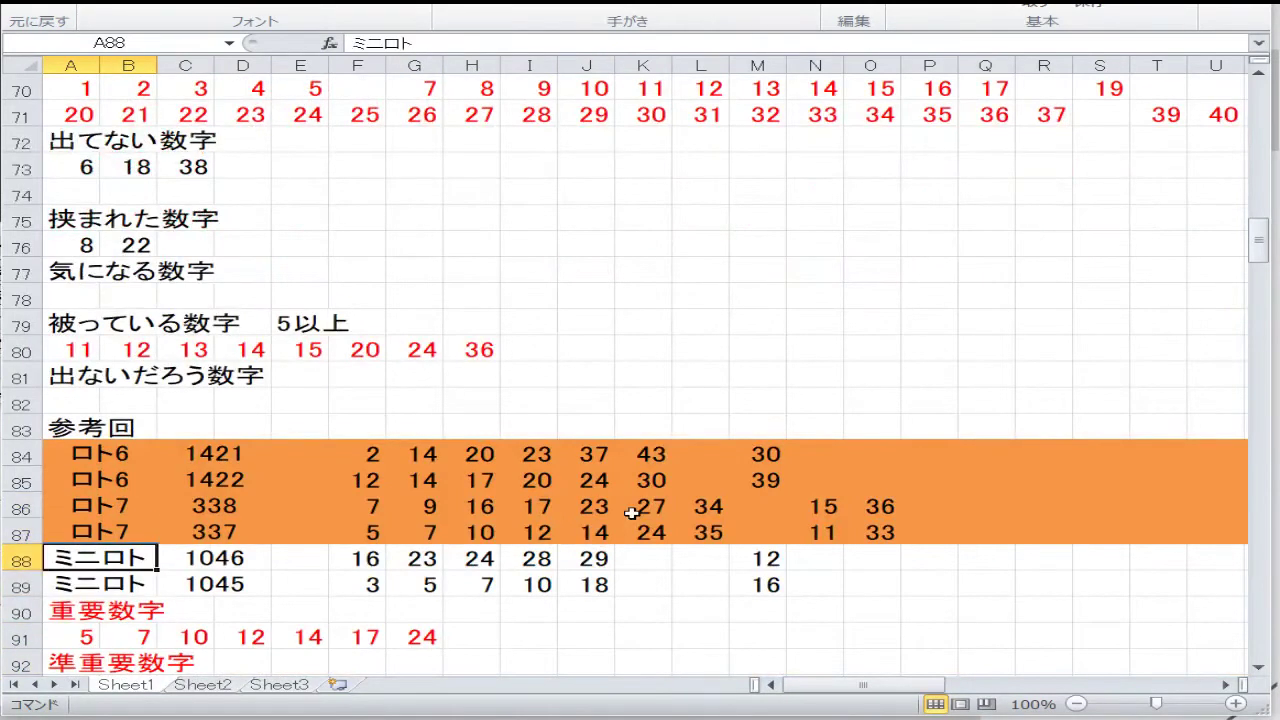
key(Up)
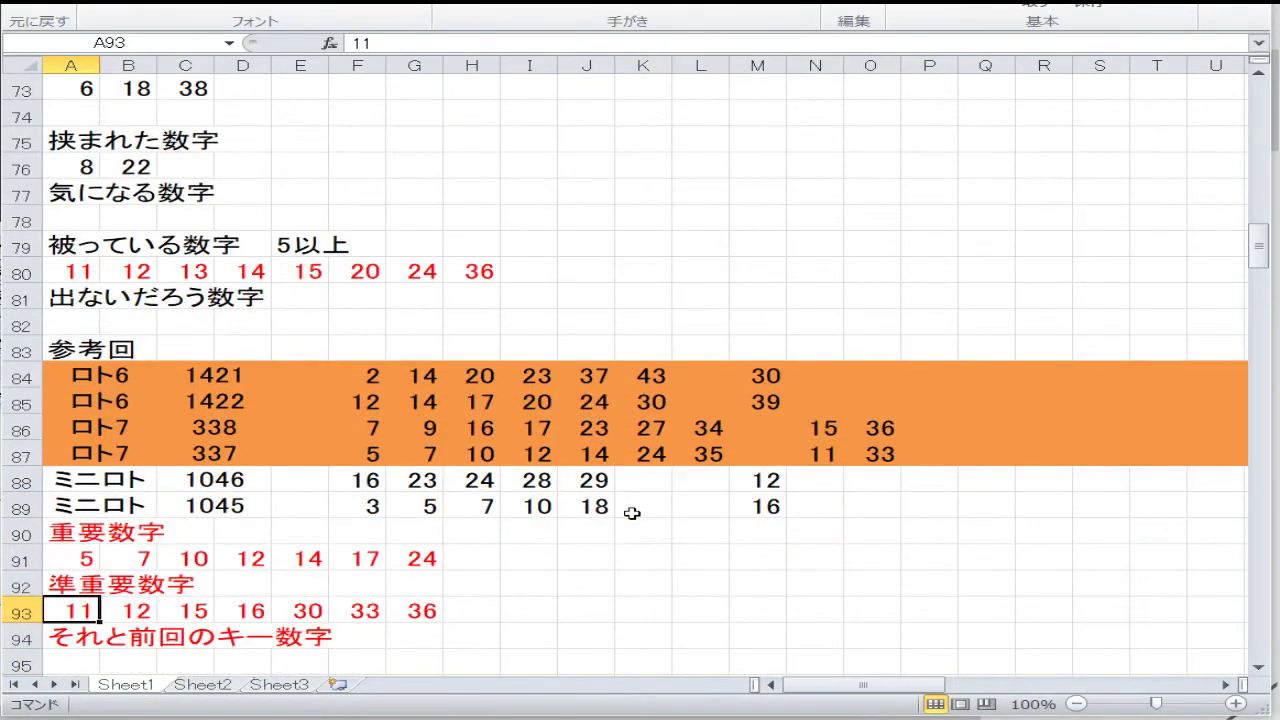
Copy the six latest draws in A9:O14 and paste them over the 参考回 draws starting at A84
scroll(745, 480, up, 20)
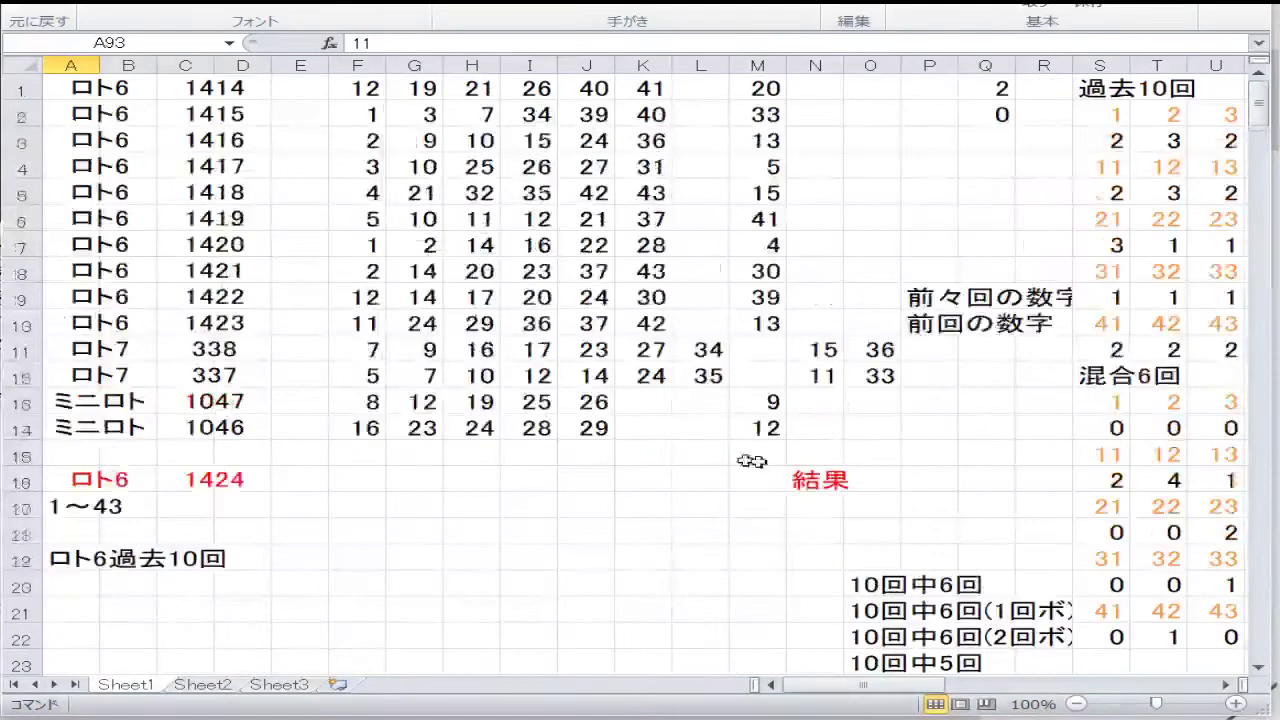
drag(880, 428, 90, 294)
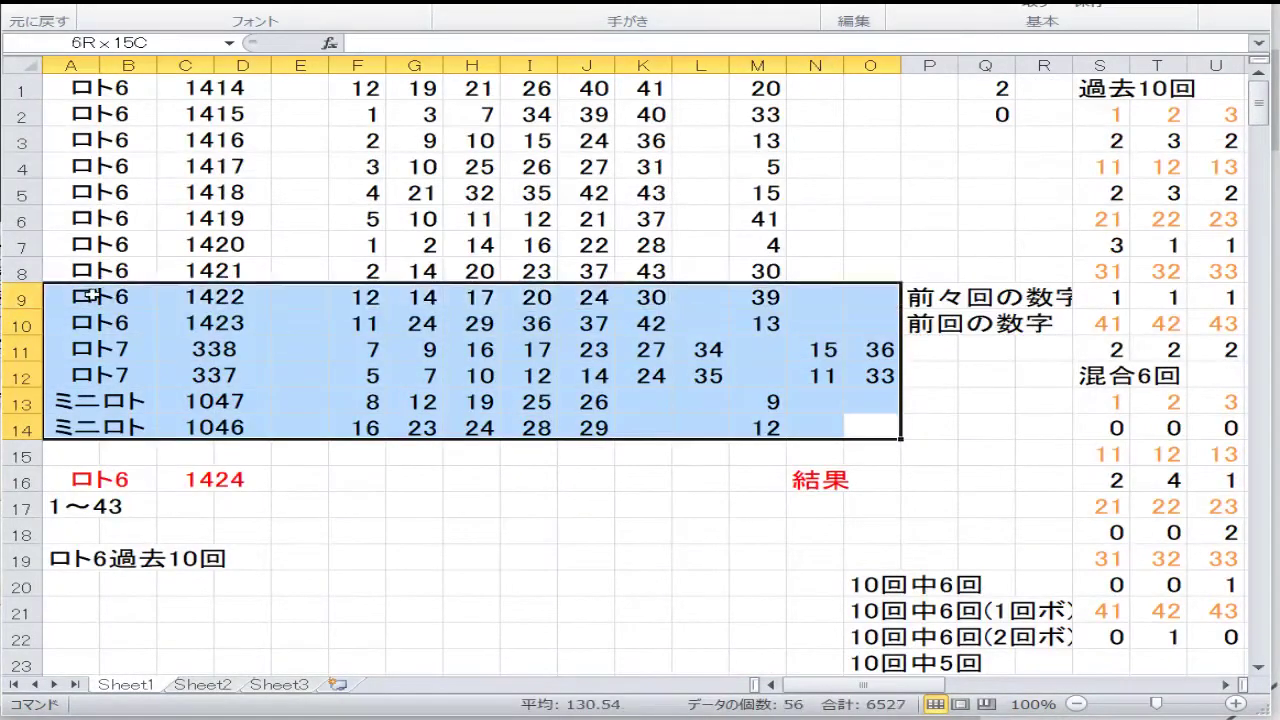
right_click(62, 320)
click(34, 318)
scroll(297, 400, down, 10)
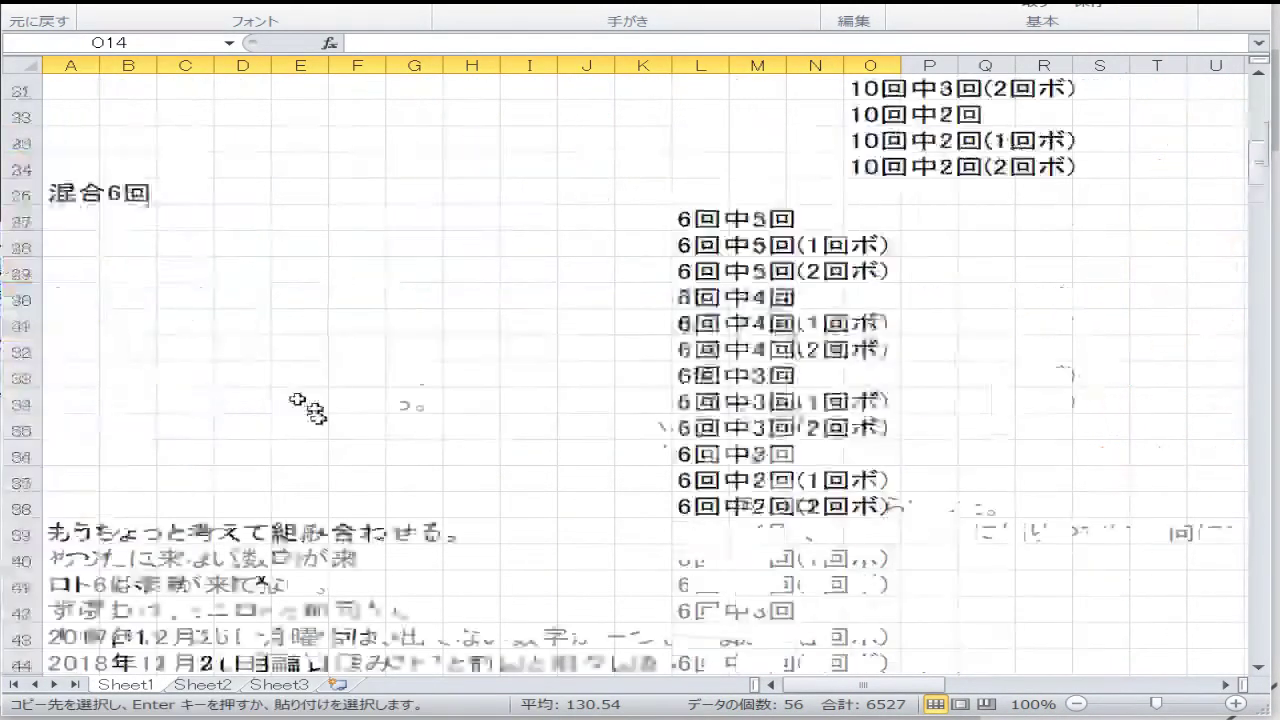
scroll(305, 408, down, 16)
right_click(86, 217)
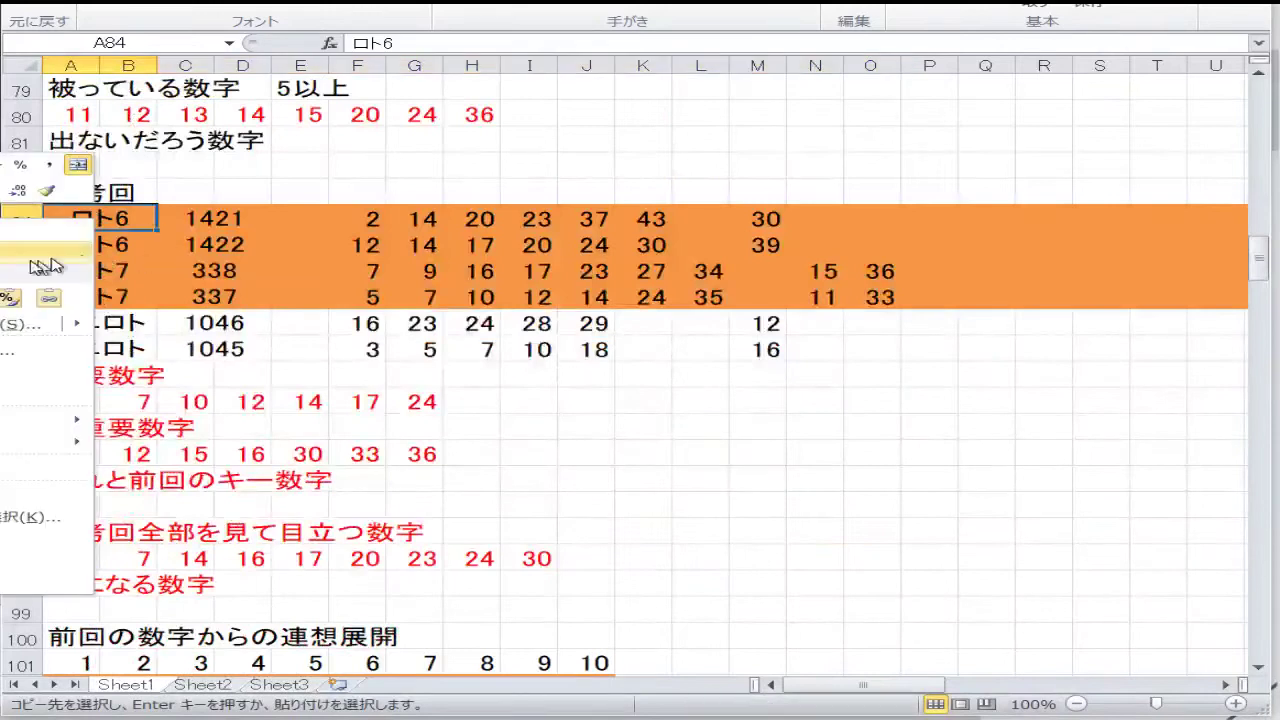
click(45, 266)
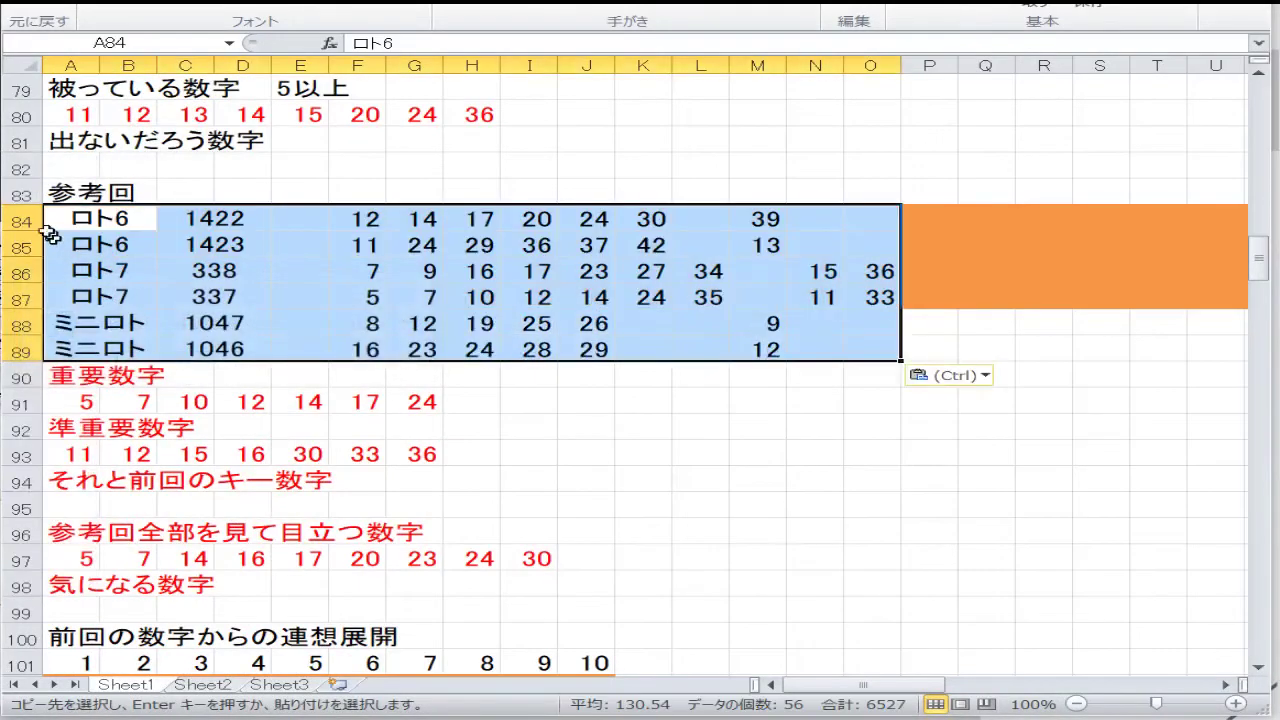
Give the entire rows 84 to 87 a light orange fill
drag(22, 220, 22, 296)
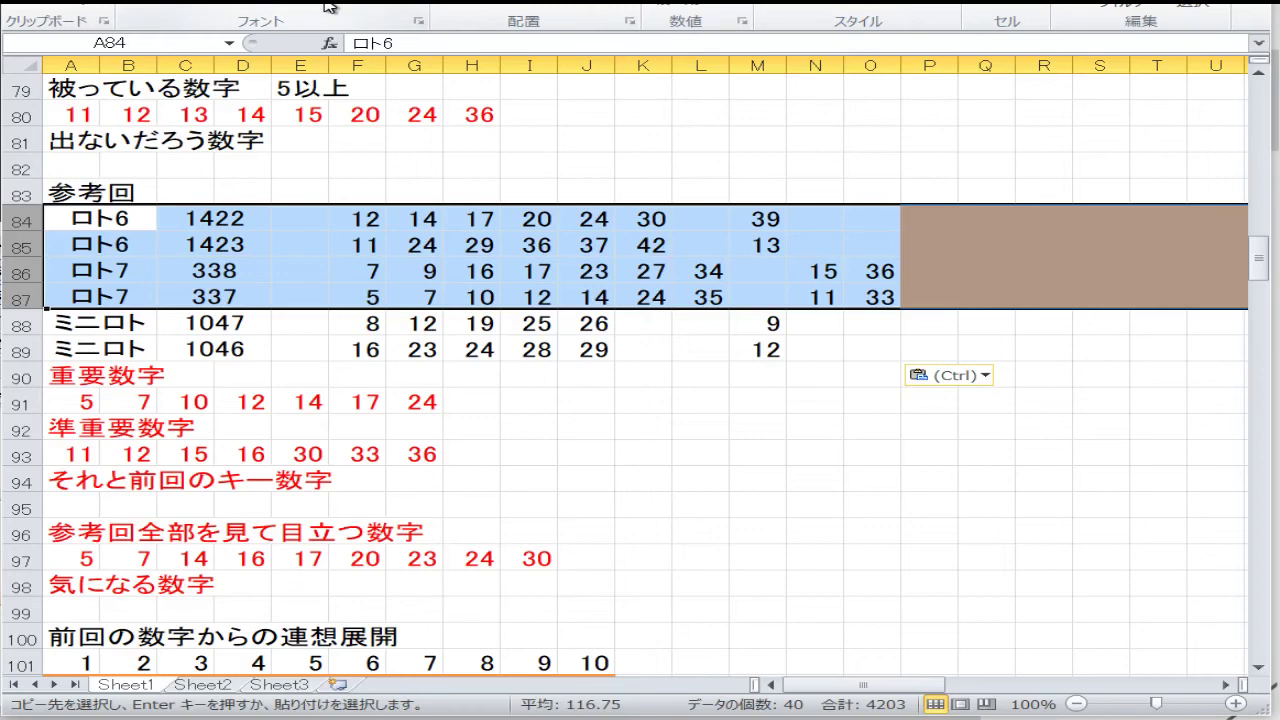
click(318, 8)
click(316, 47)
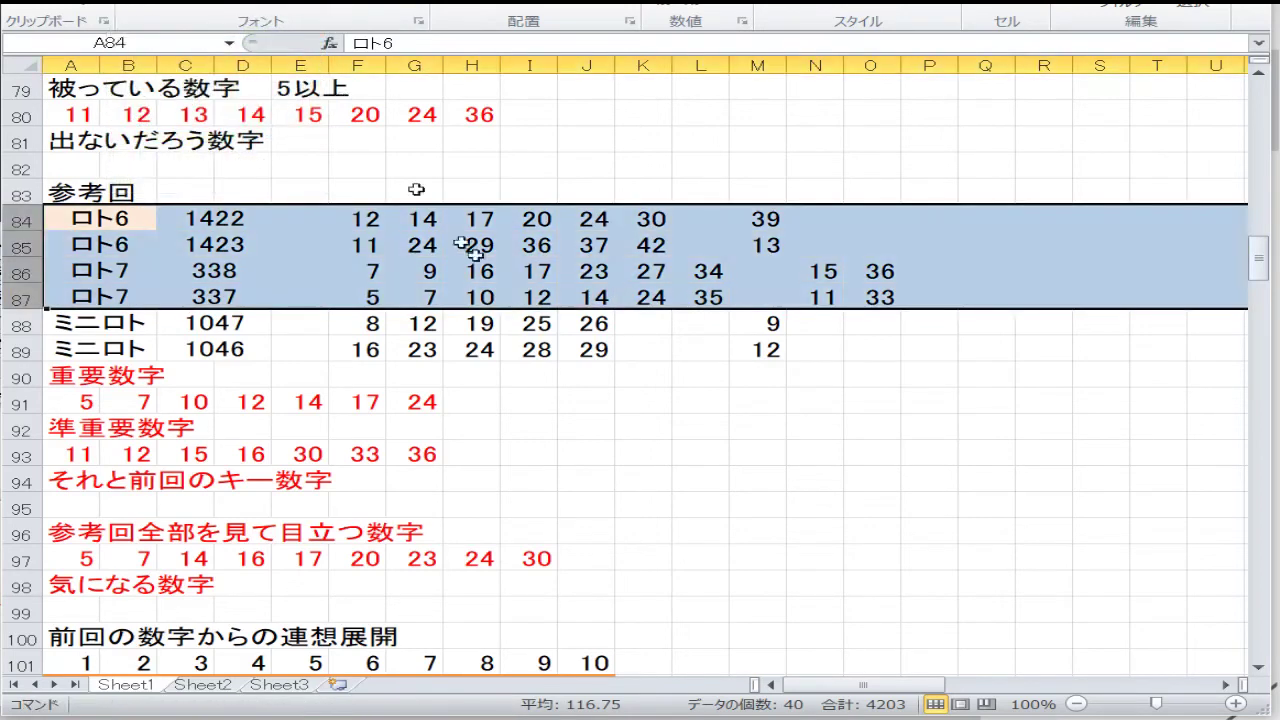
click(530, 296)
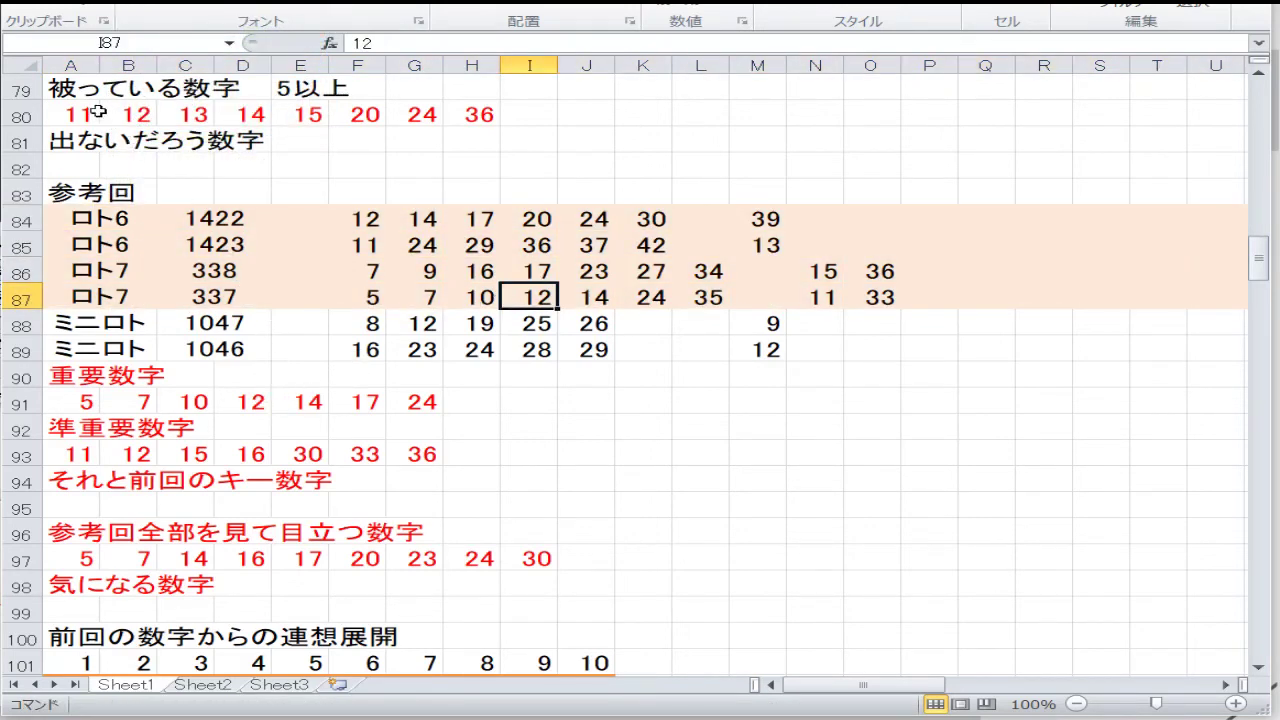
Copy the 被っている数字 list in A80:H80 and paste it under 重要数字 starting at A91
drag(92, 114, 463, 118)
right_click(463, 118)
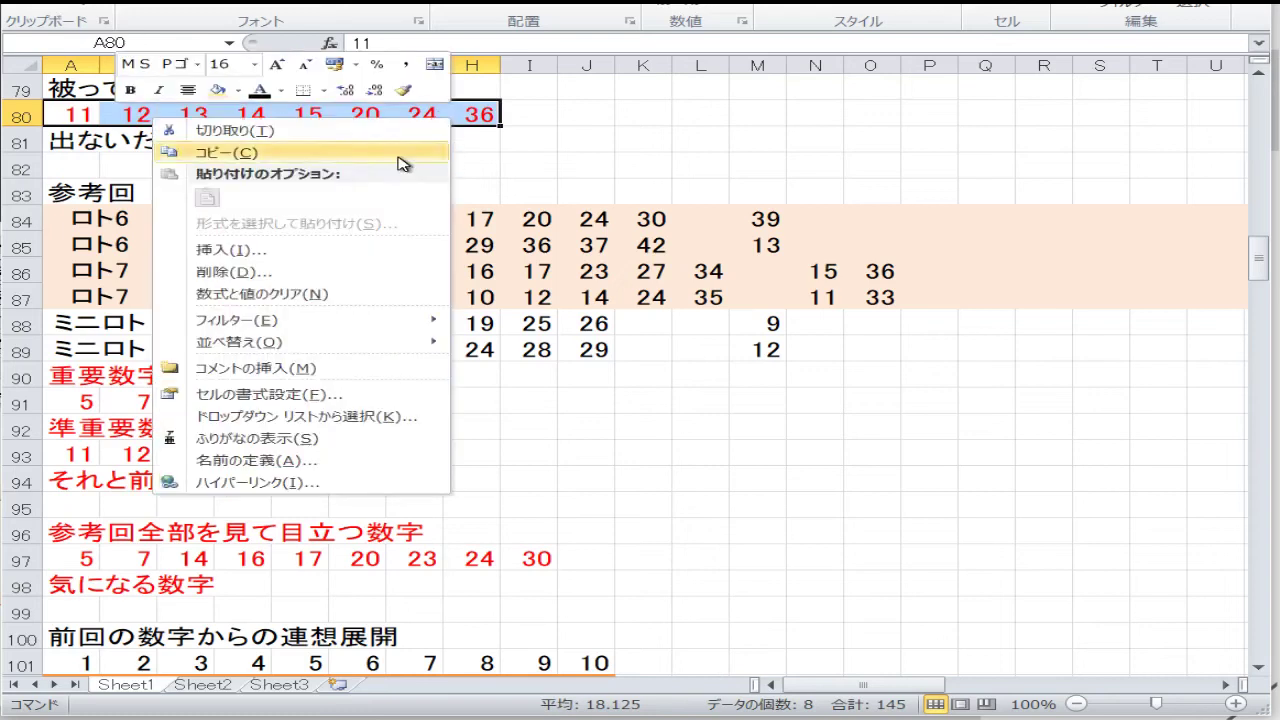
click(410, 165)
right_click(103, 399)
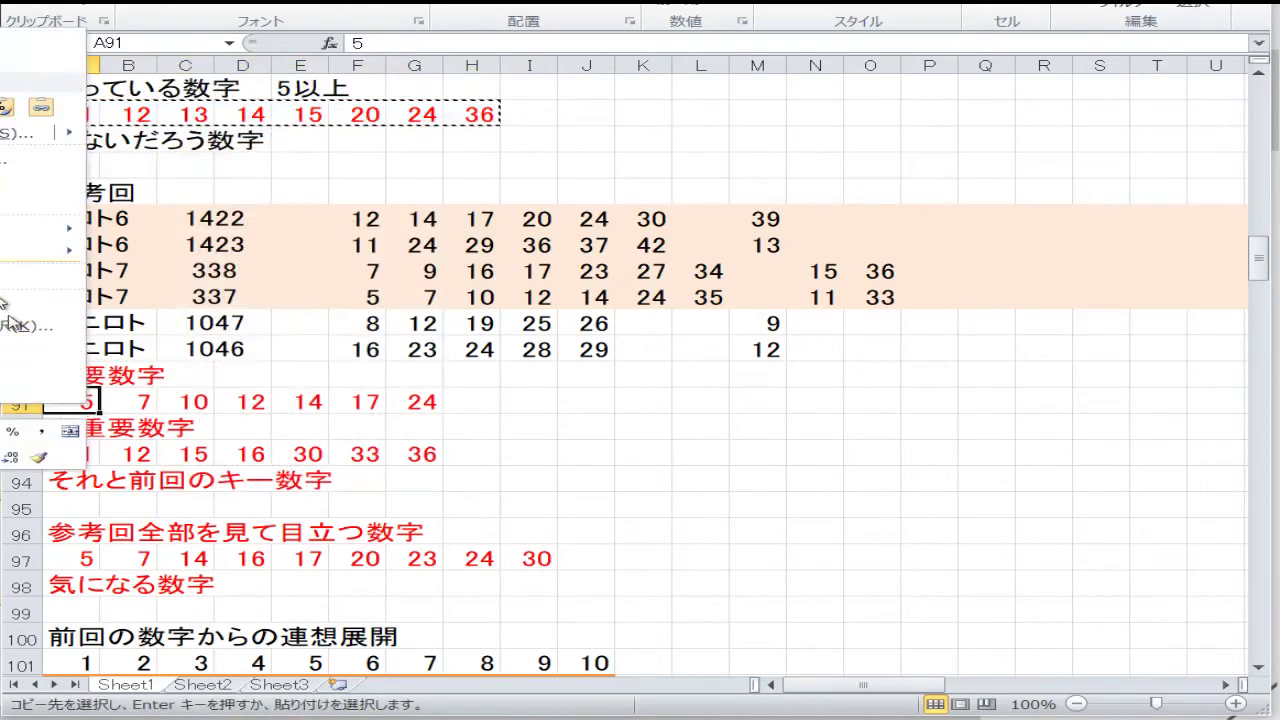
click(35, 262)
Under 準重要数字, enter 9, 11, 12, 15, 33, 36 and 39 in cells A93 to G93
click(90, 452)
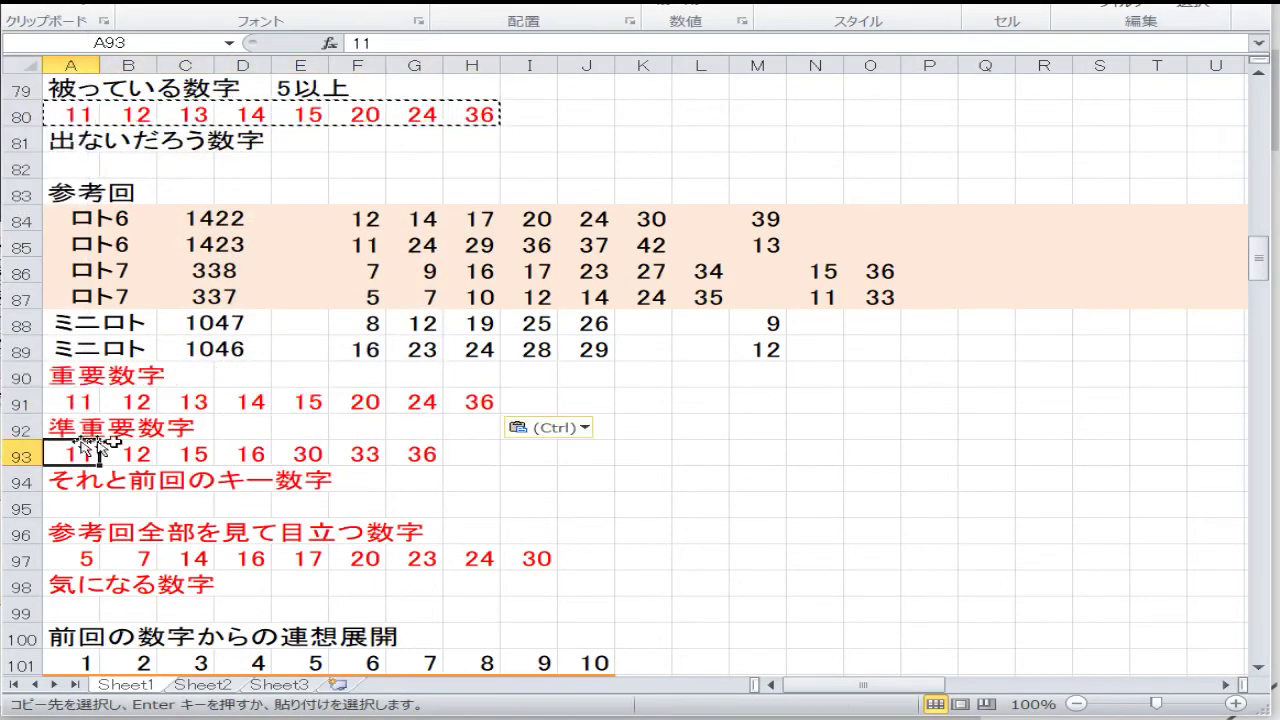
text(9)
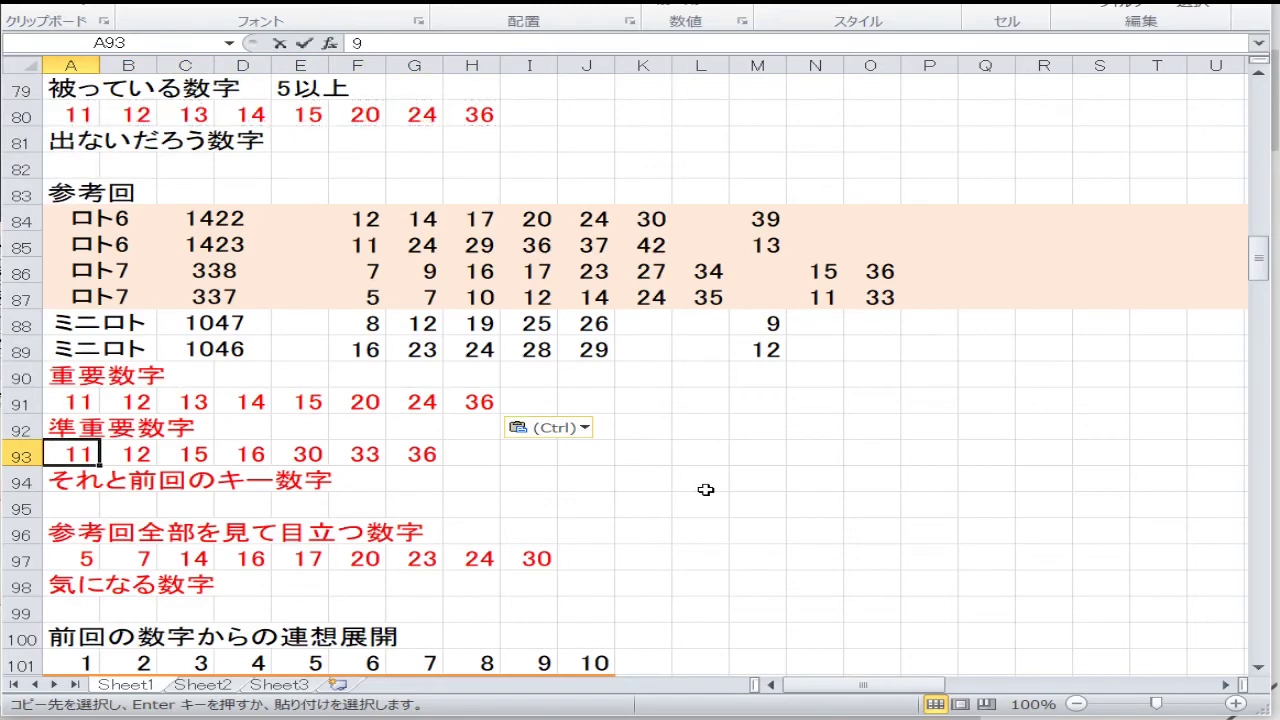
key(Tab)
text(11)
key(Tab)
text(12)
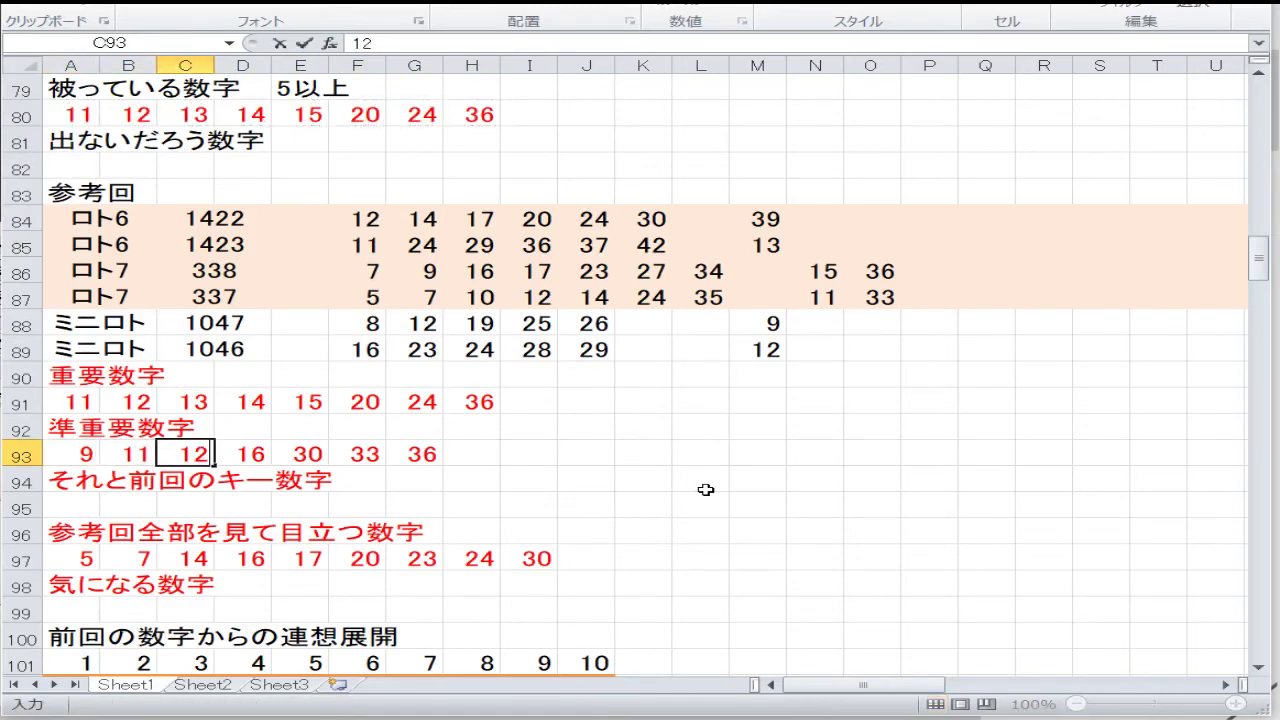
key(Tab)
text(15)
key(Tab)
text(33)
key(Tab)
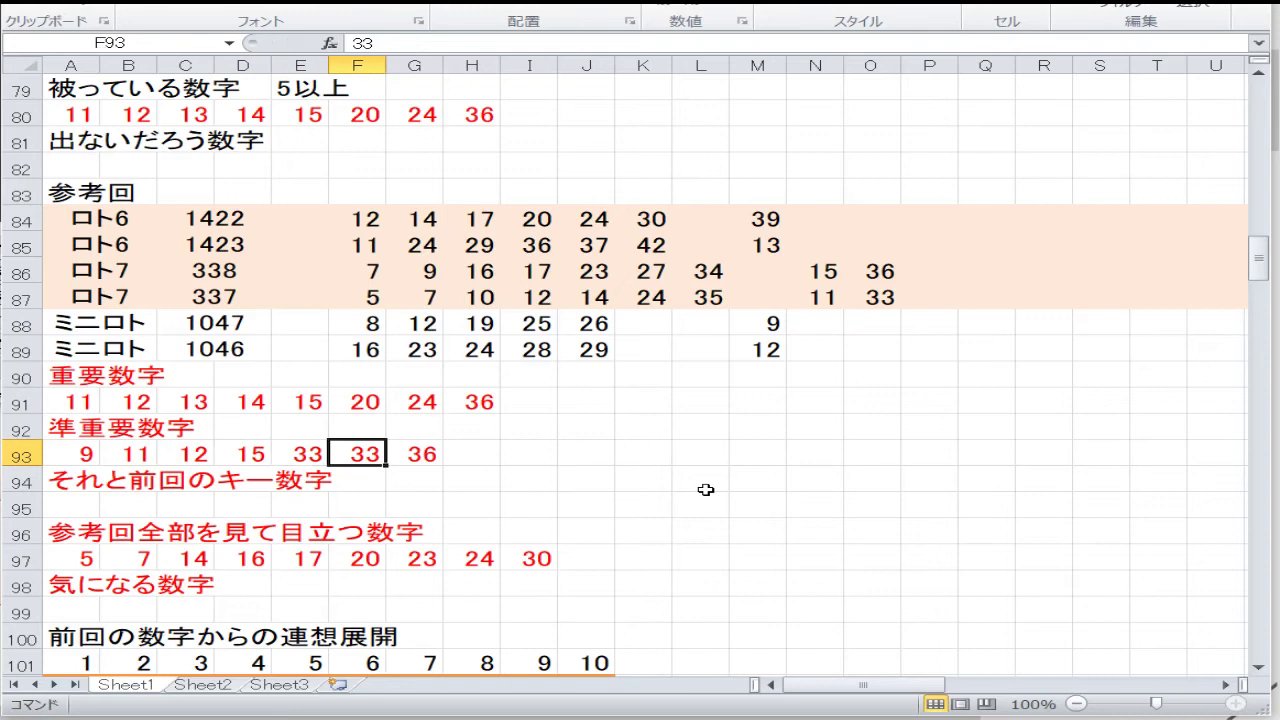
text(36)
key(Tab)
text(39)
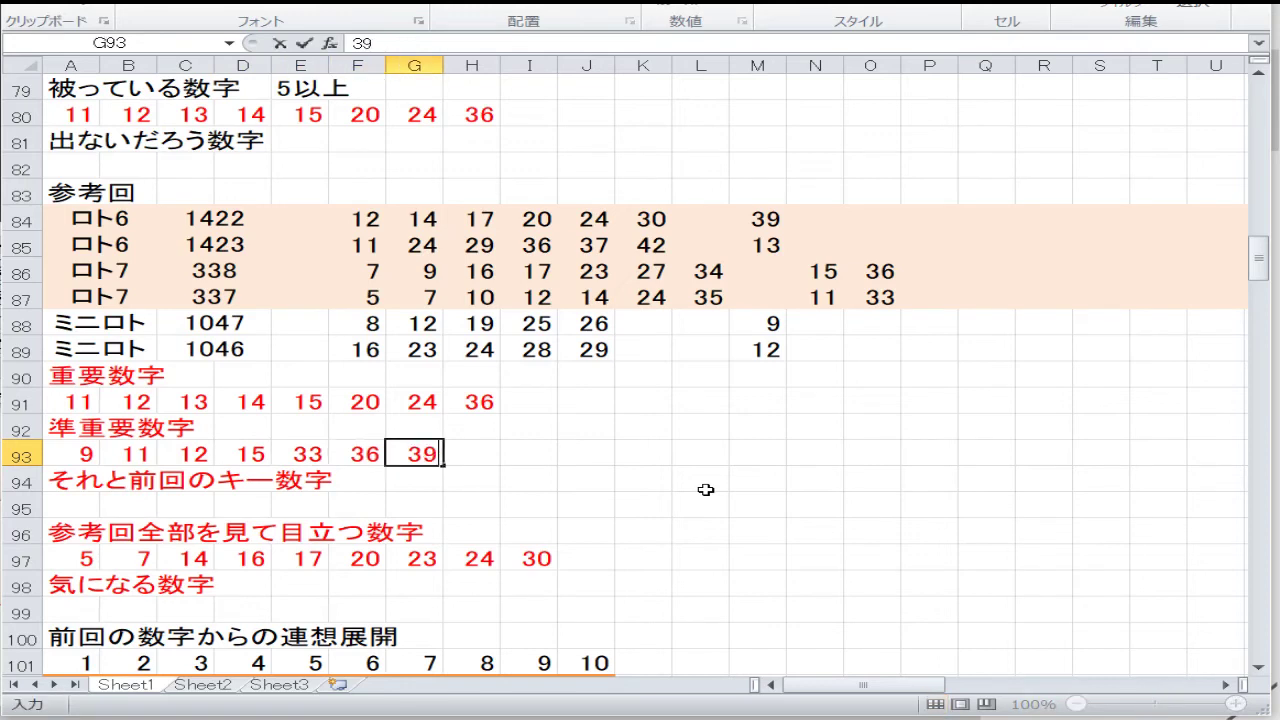
key(Down)
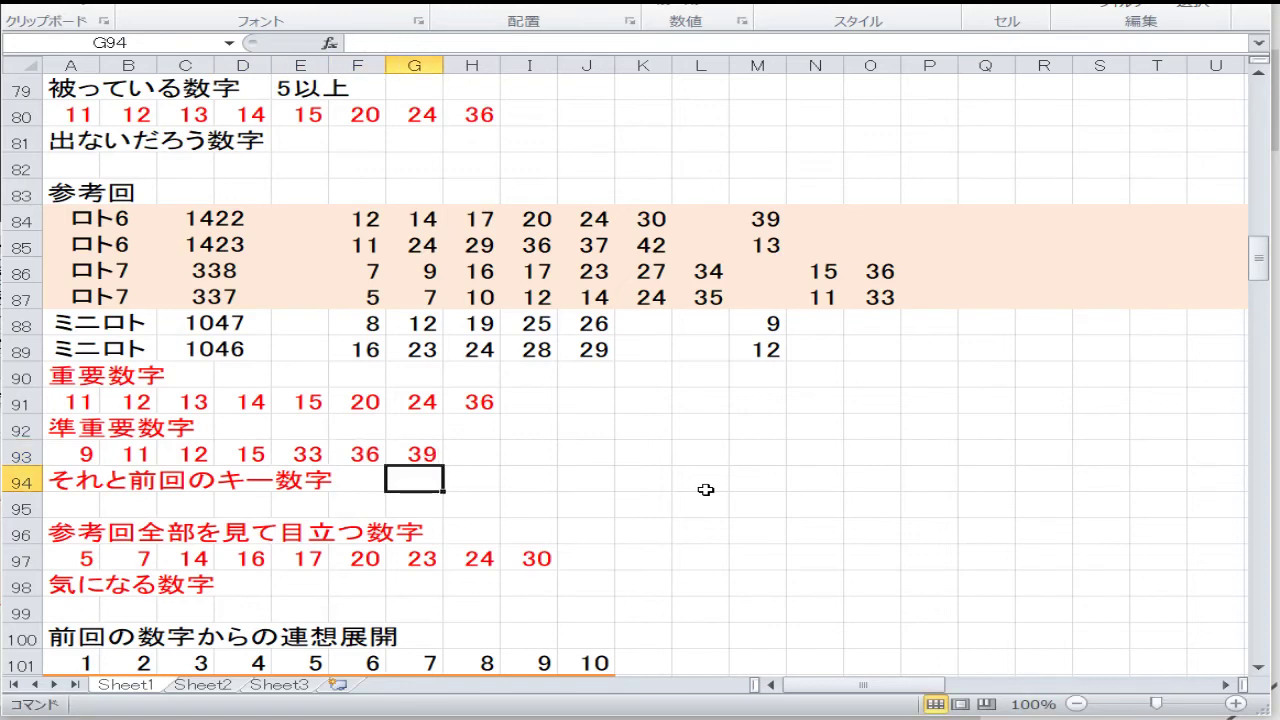
Enter 7 in A97 as the first number under 参考回全部を見て目立つ数字
key(Down)
key(Down)
key(Down)
key(Down)
key(Left)
key(Home)
key(Up)
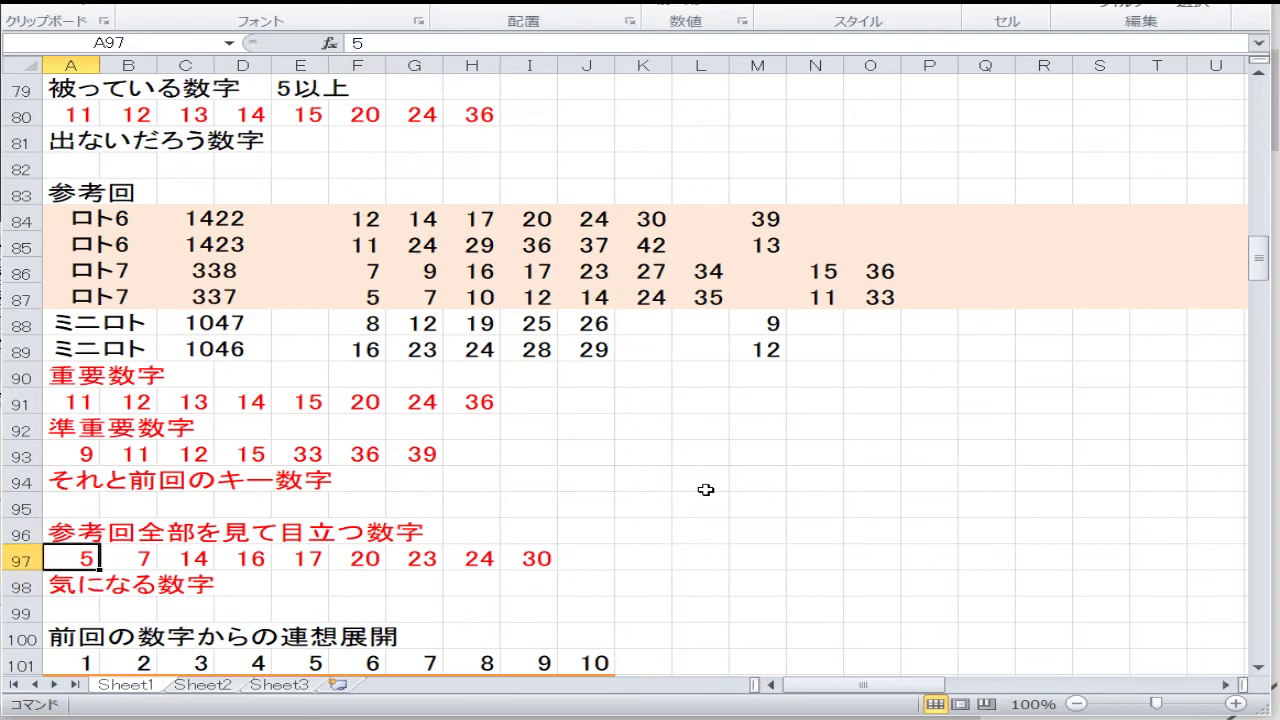
text(7)
key(Tab)
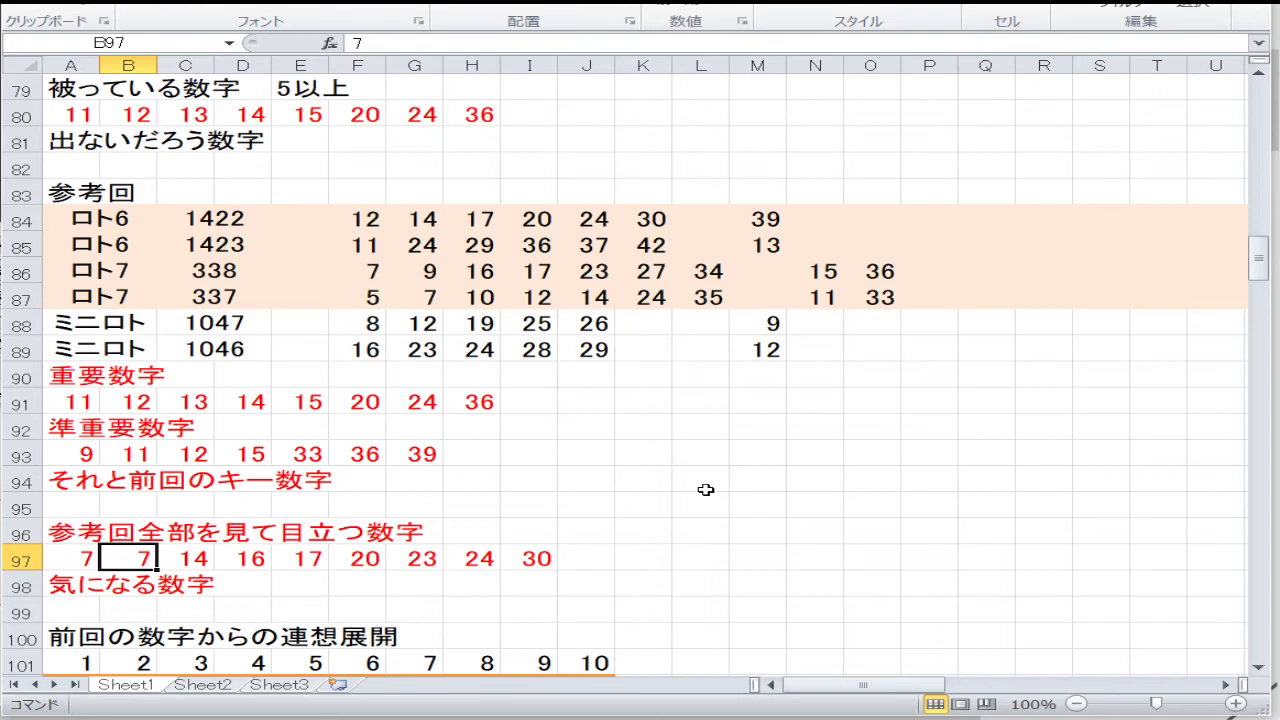
text(24)
key(Tab)
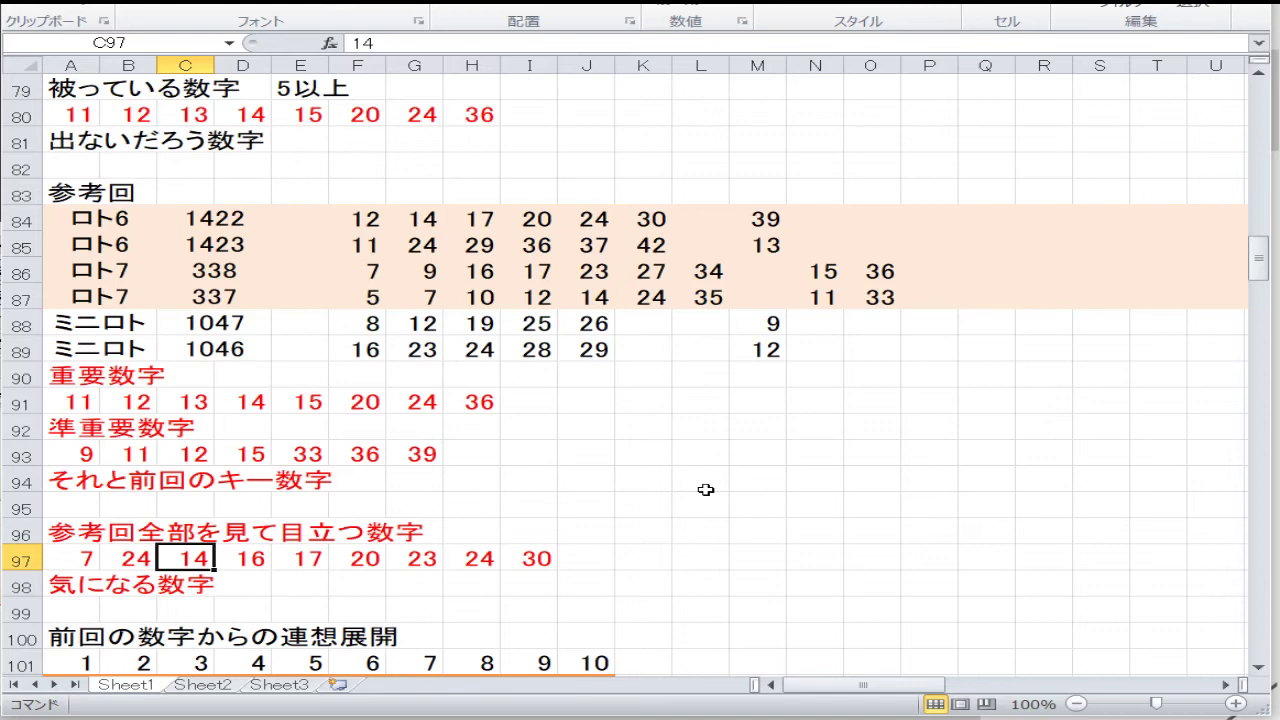
key(Left)
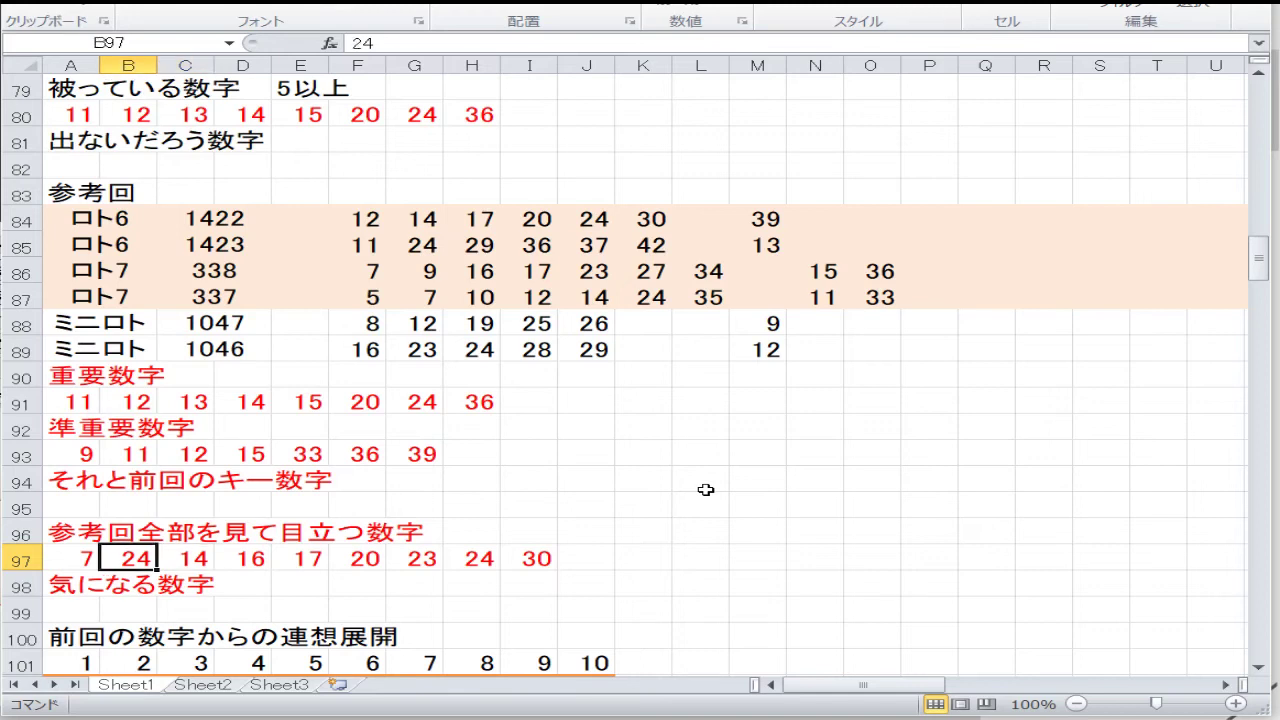
Continue the 参考回全部を見て目立つ数字 list with 14, 17, 24 and 29 in cells B97 to E97
text(14)
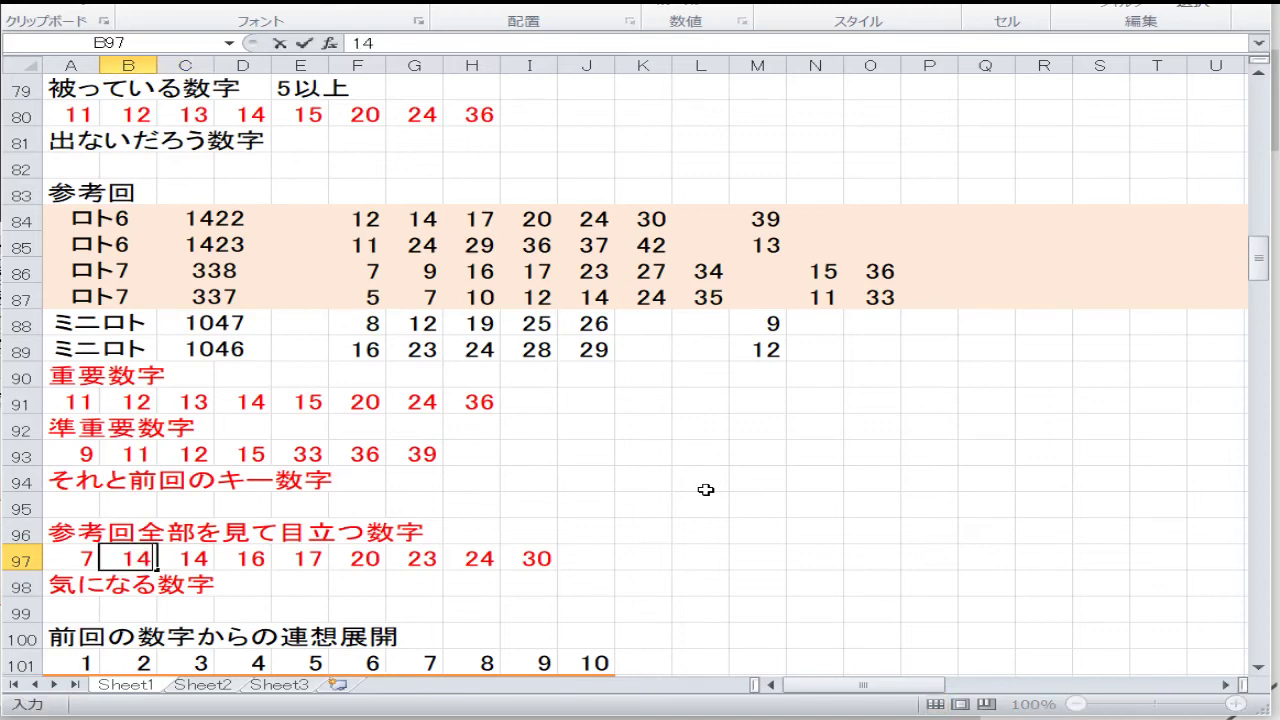
key(Tab)
text(17)
key(Tab)
text(24)
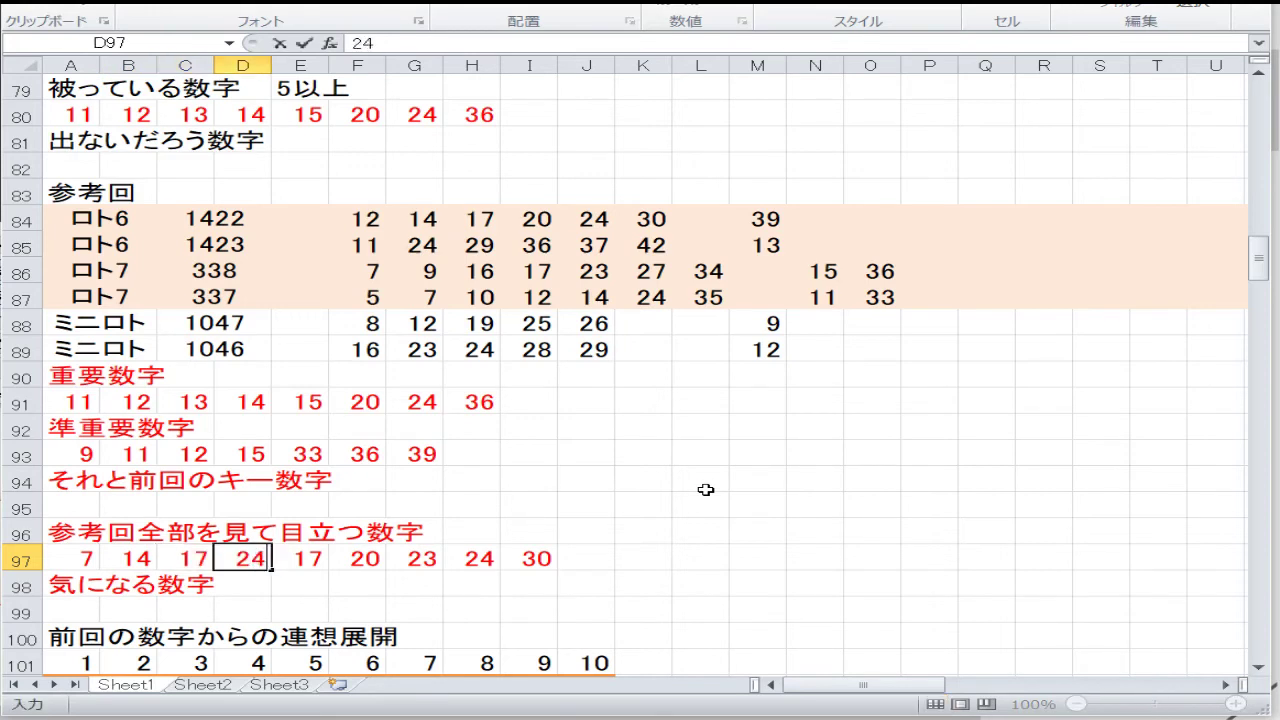
key(Tab)
text(29)
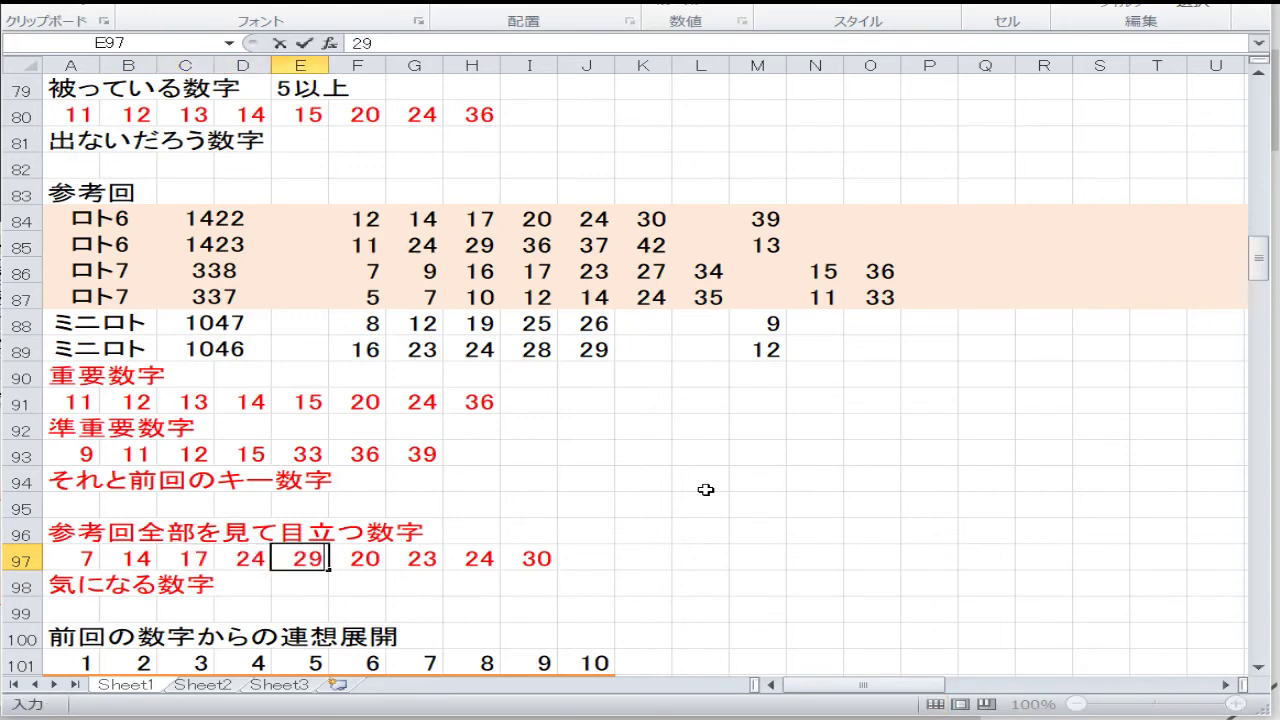
key(Tab)
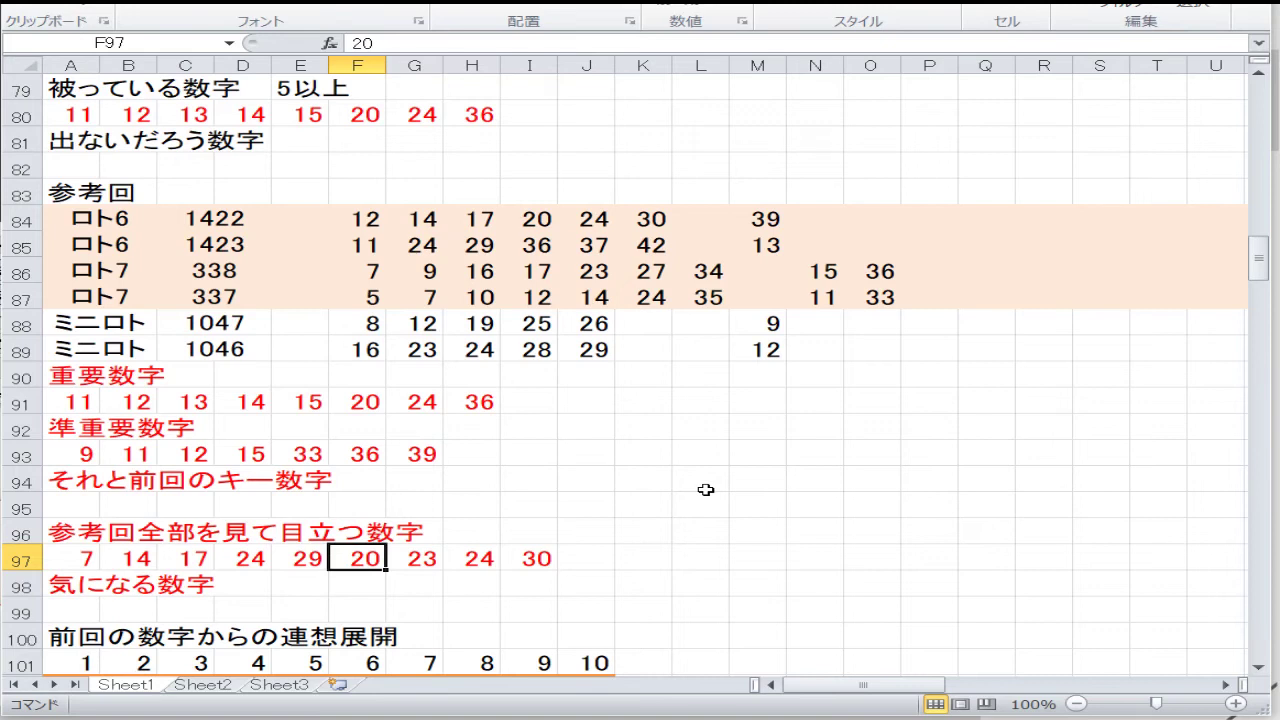
Clear the leftover numbers in F97 to I97 under 参考回全部を見て目立つ数字
key(Delete)
key(Right)
key(Delete)
key(Down)
key(Up)
key(Right)
key(Delete)
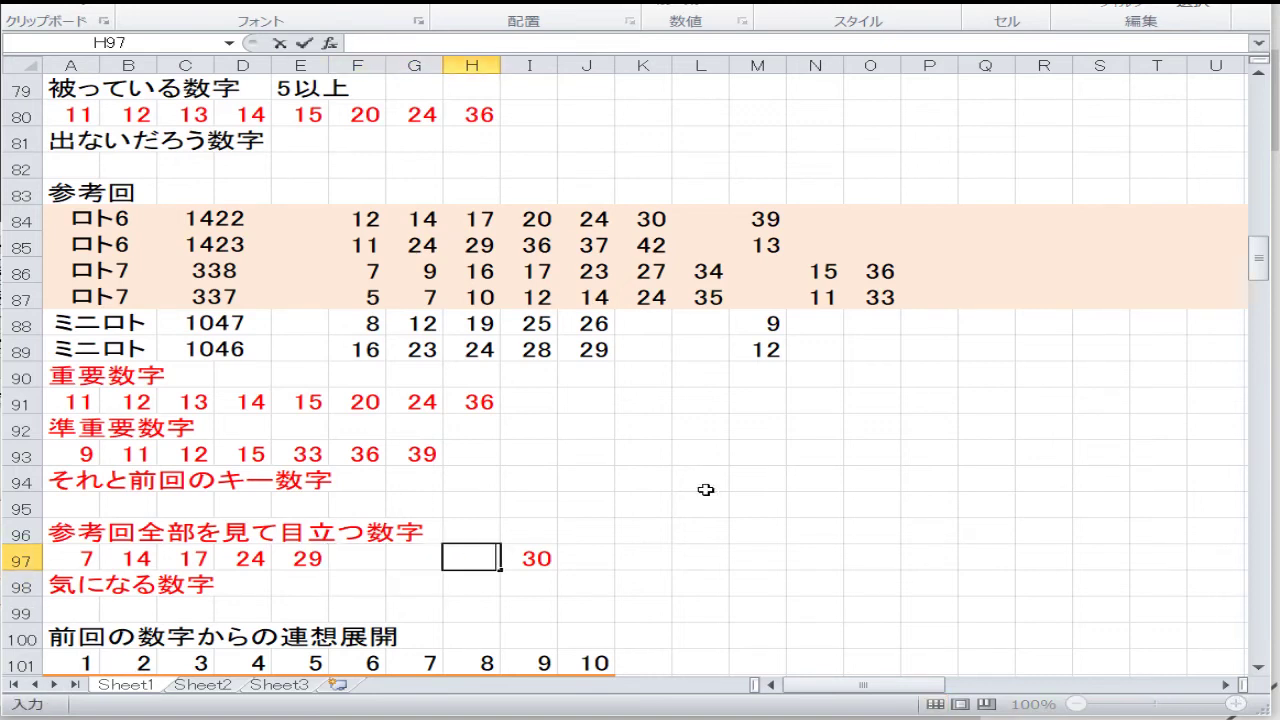
key(Right)
key(Down)
key(Up)
key(Delete)
Check the recent Loto 6, Loto 7 and Mini Loto draws listed in rows 1 to 14
key(Down)
key(Right)
key(Down)
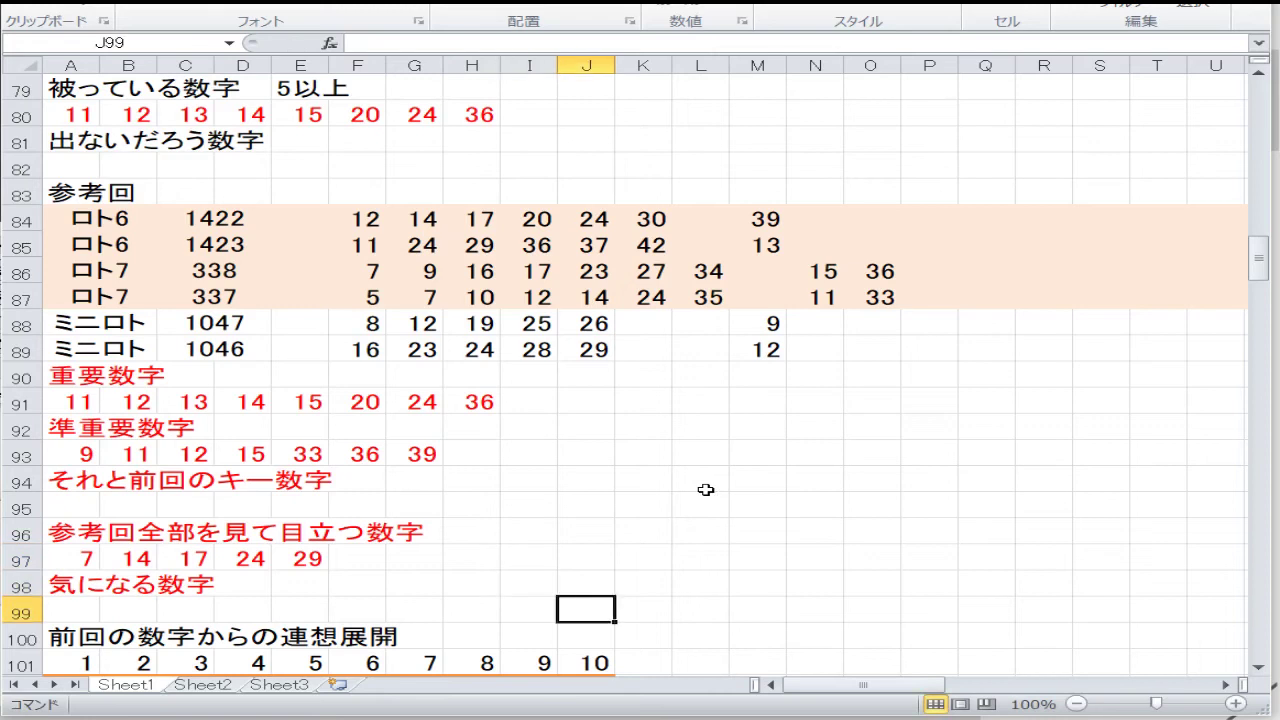
key(Down)
key(Down)
key(Down)
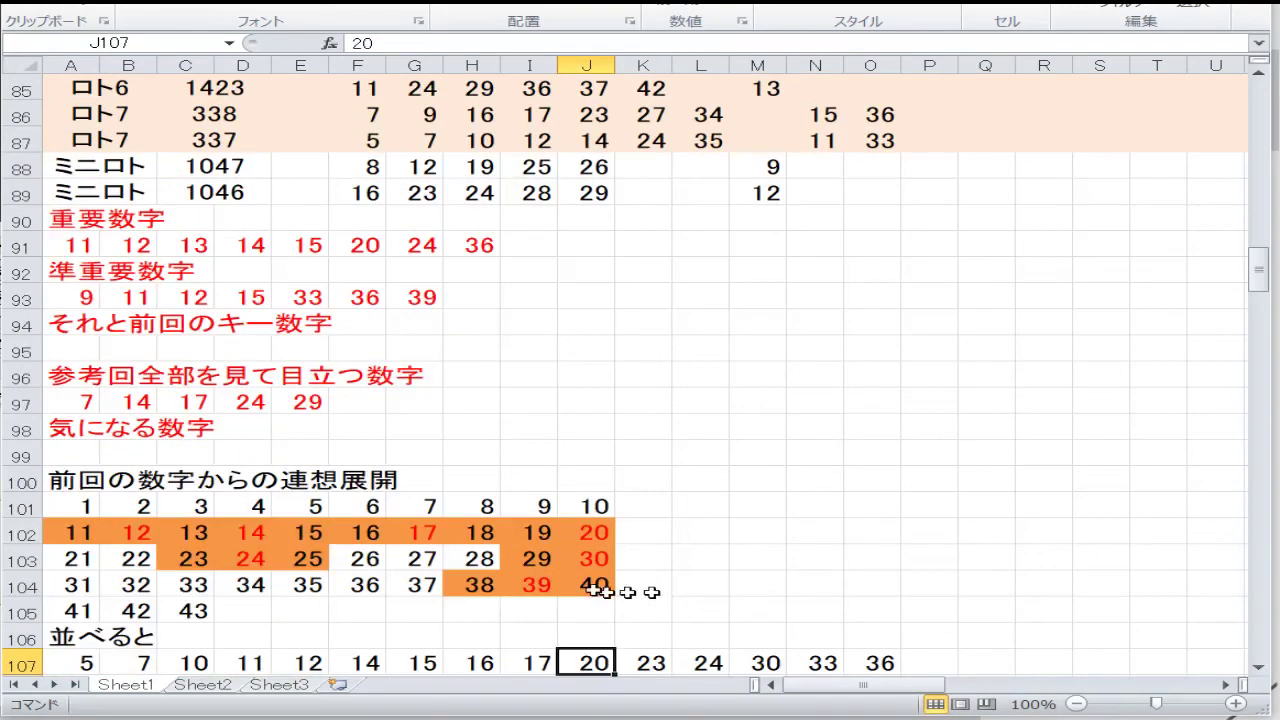
scroll(640, 500, up, 5)
scroll(655, 490, up, 20)
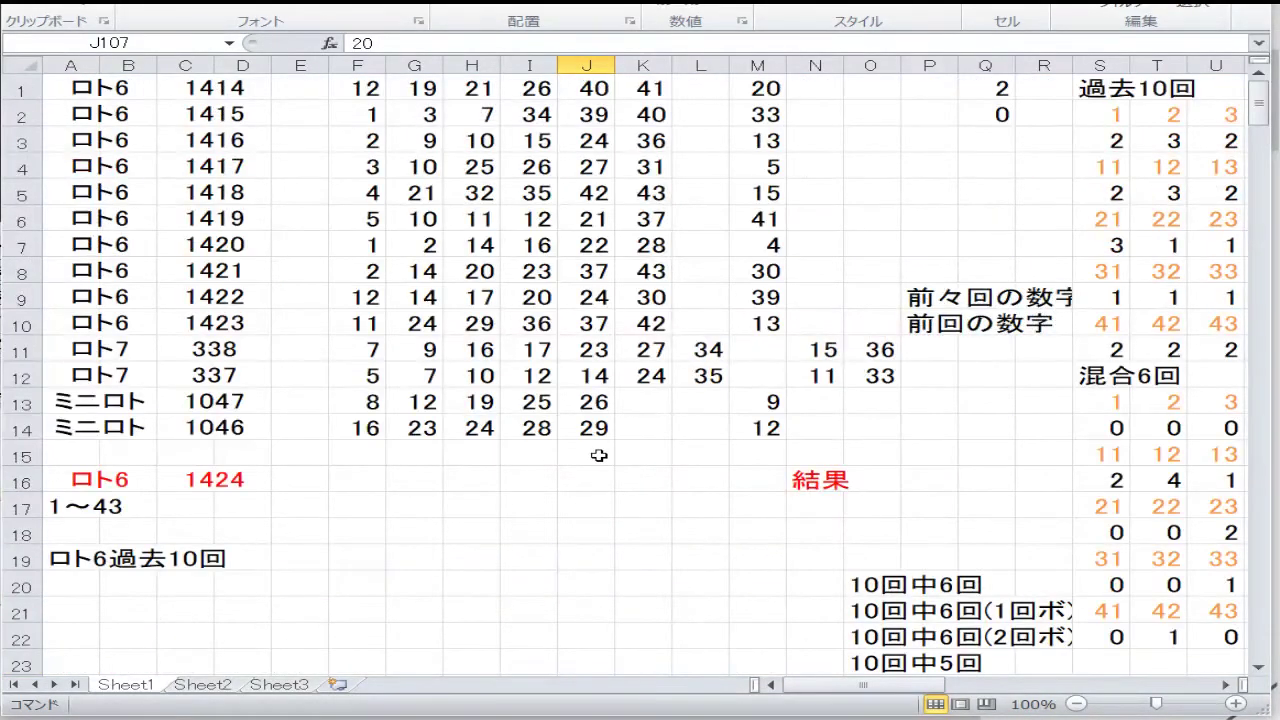
scroll(598, 456, down, 8)
scroll(598, 456, up, 7)
scroll(598, 456, down, 12)
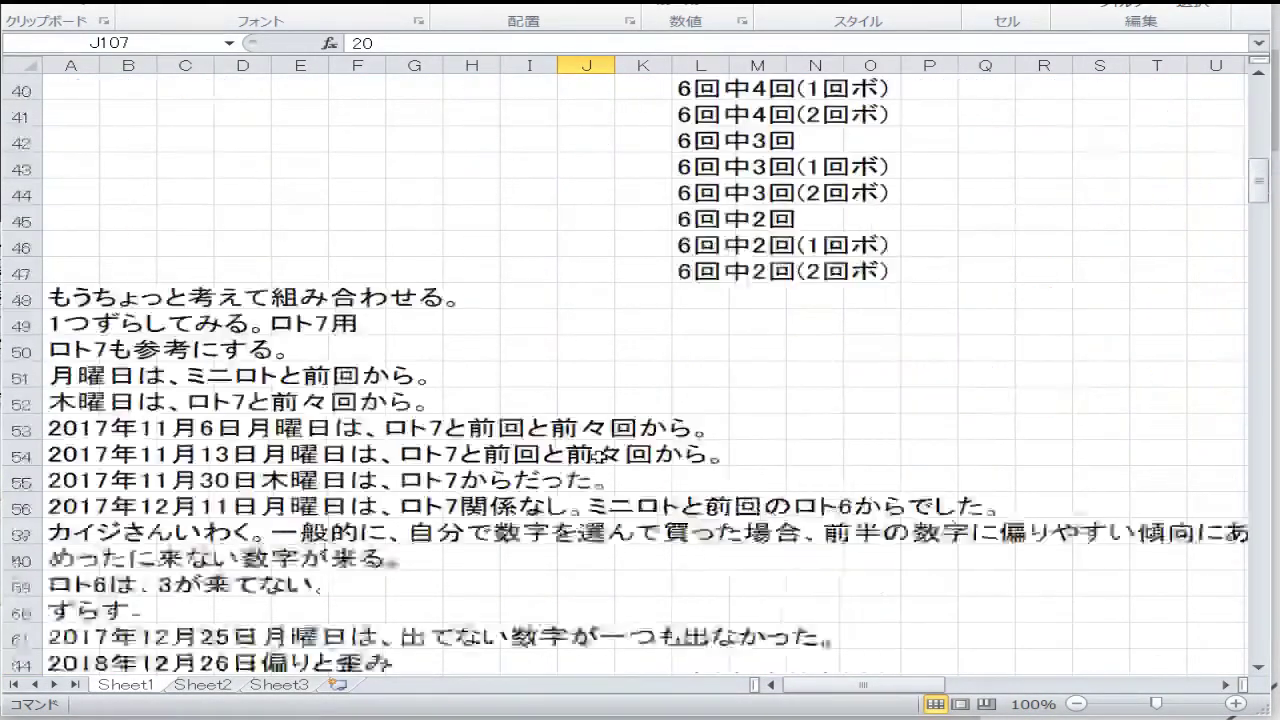
scroll(598, 456, down, 17)
Reset the 前回の数字からの連想展開 grid in rows 101 to 105 to black font with no fill
click(15, 351)
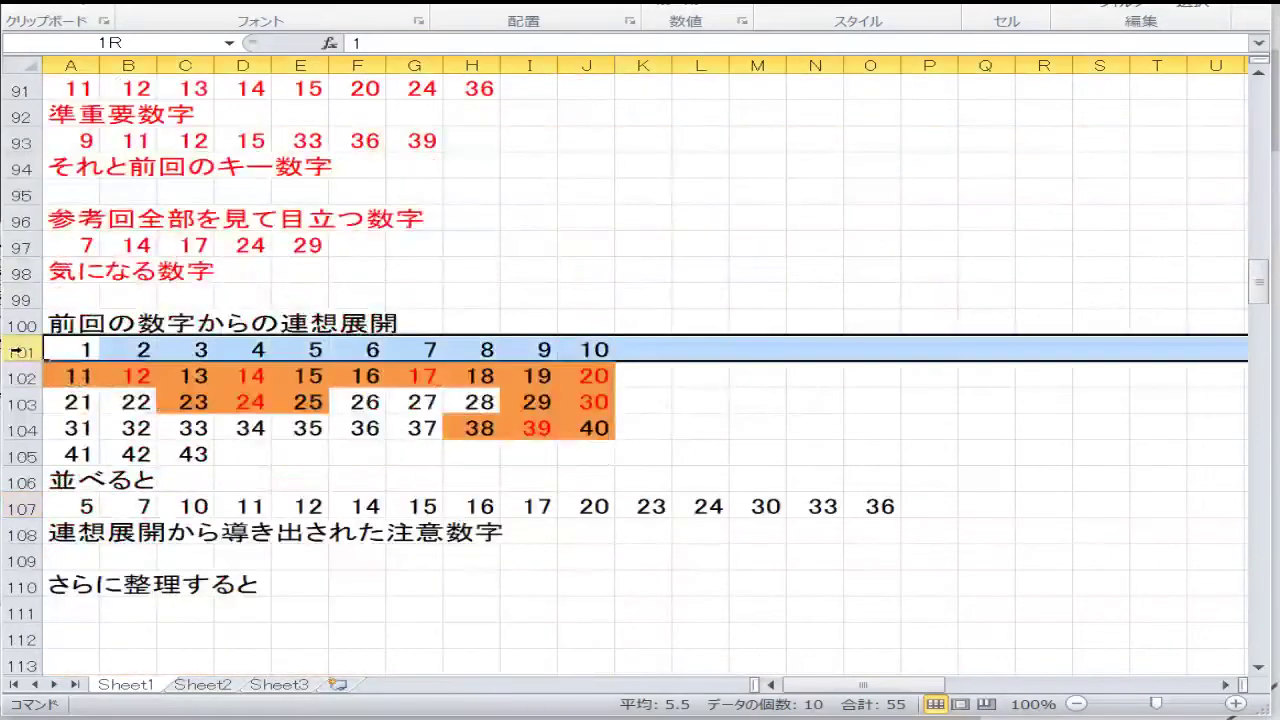
drag(15, 351, 22, 460)
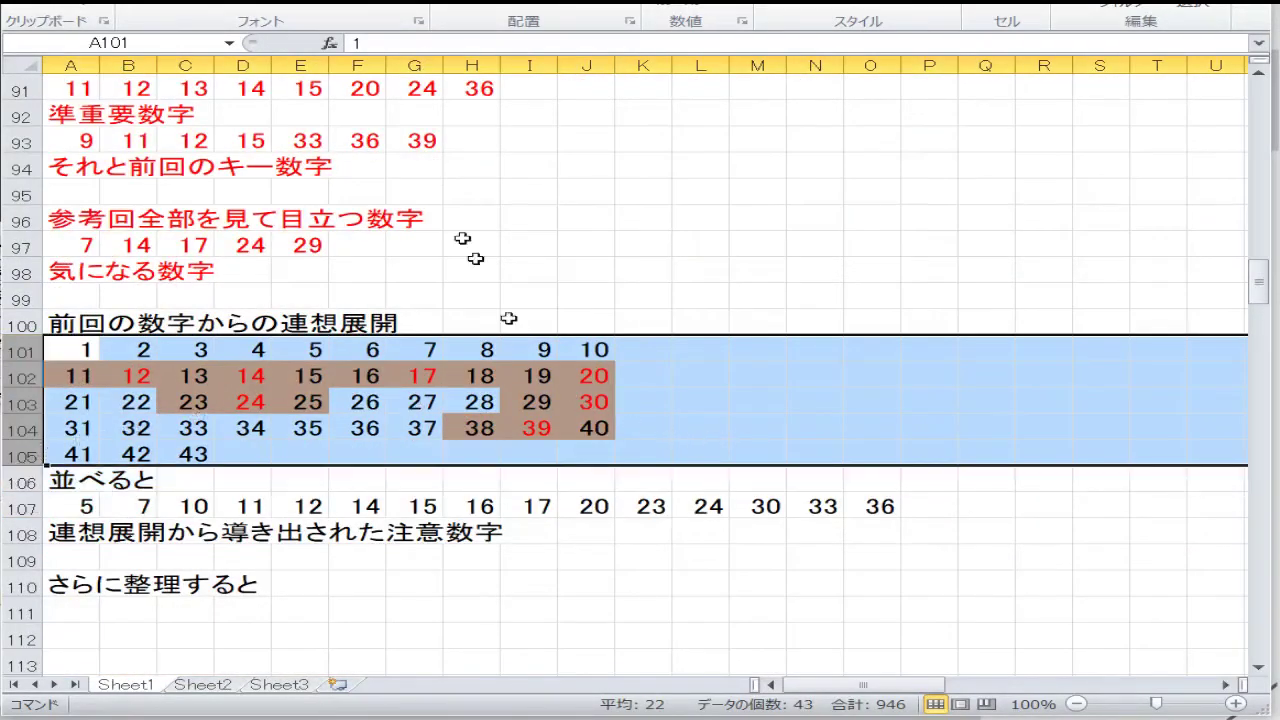
click(362, 5)
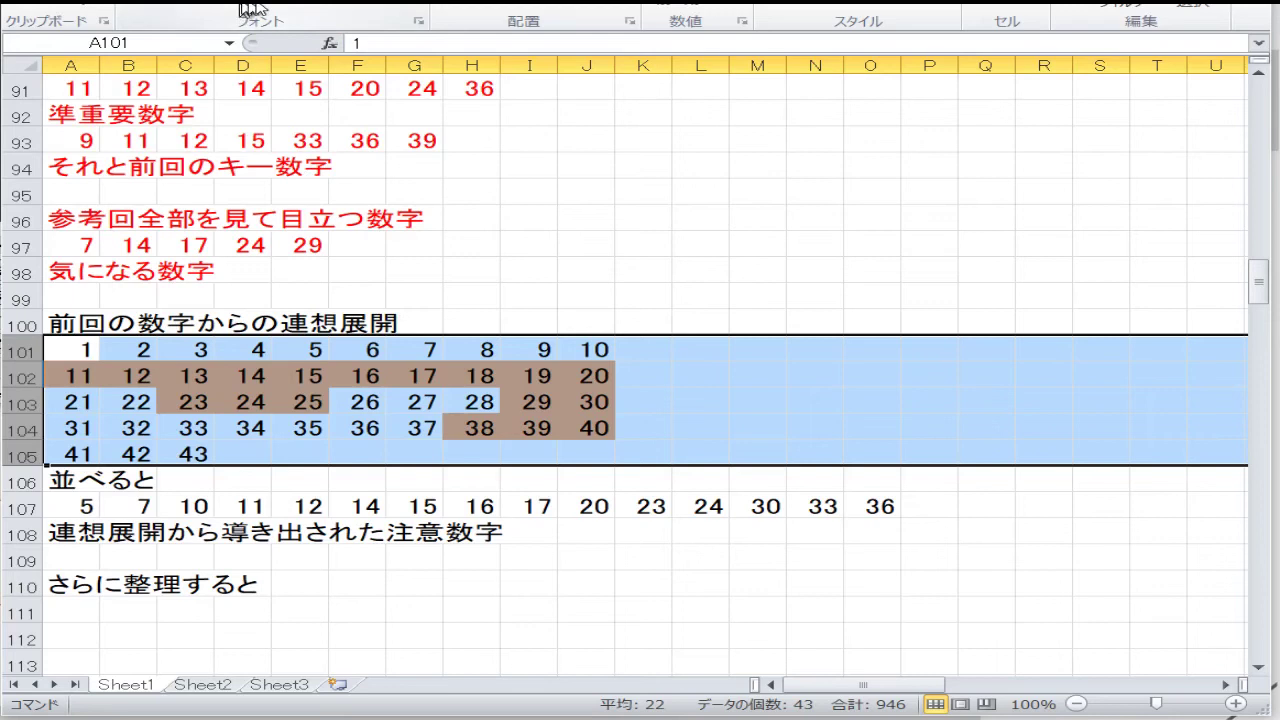
click(334, 5)
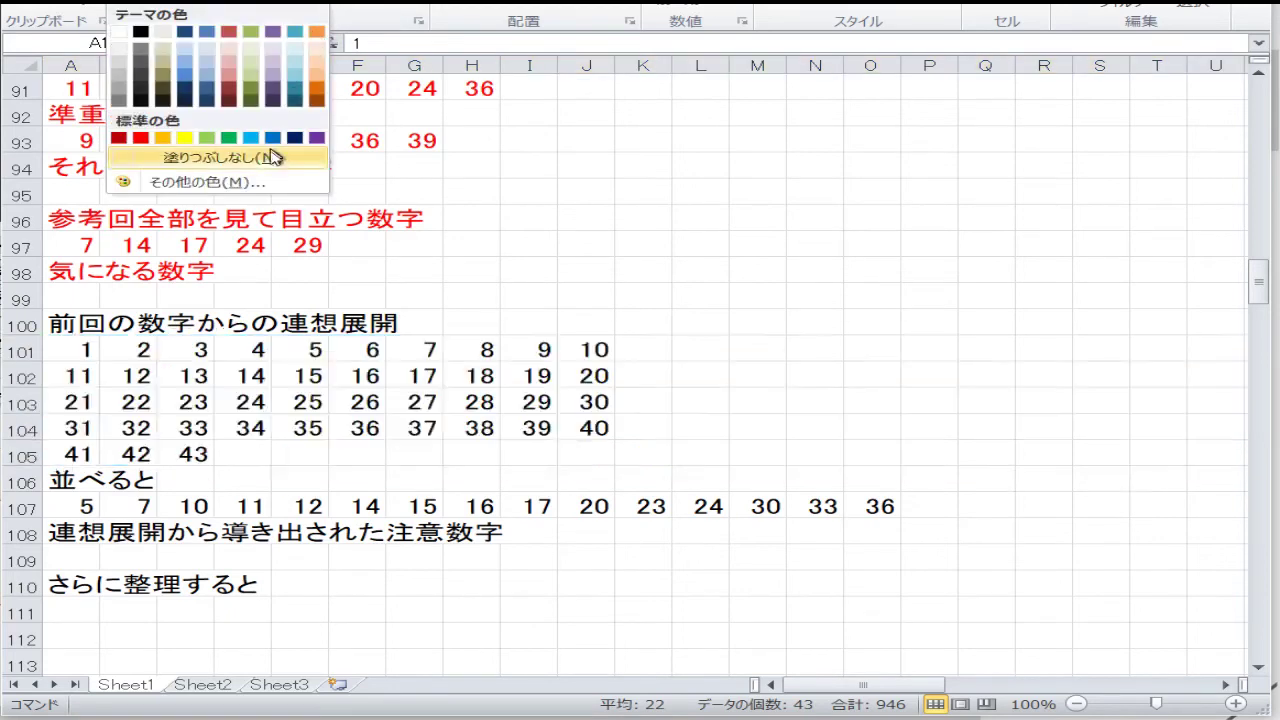
click(263, 158)
click(301, 394)
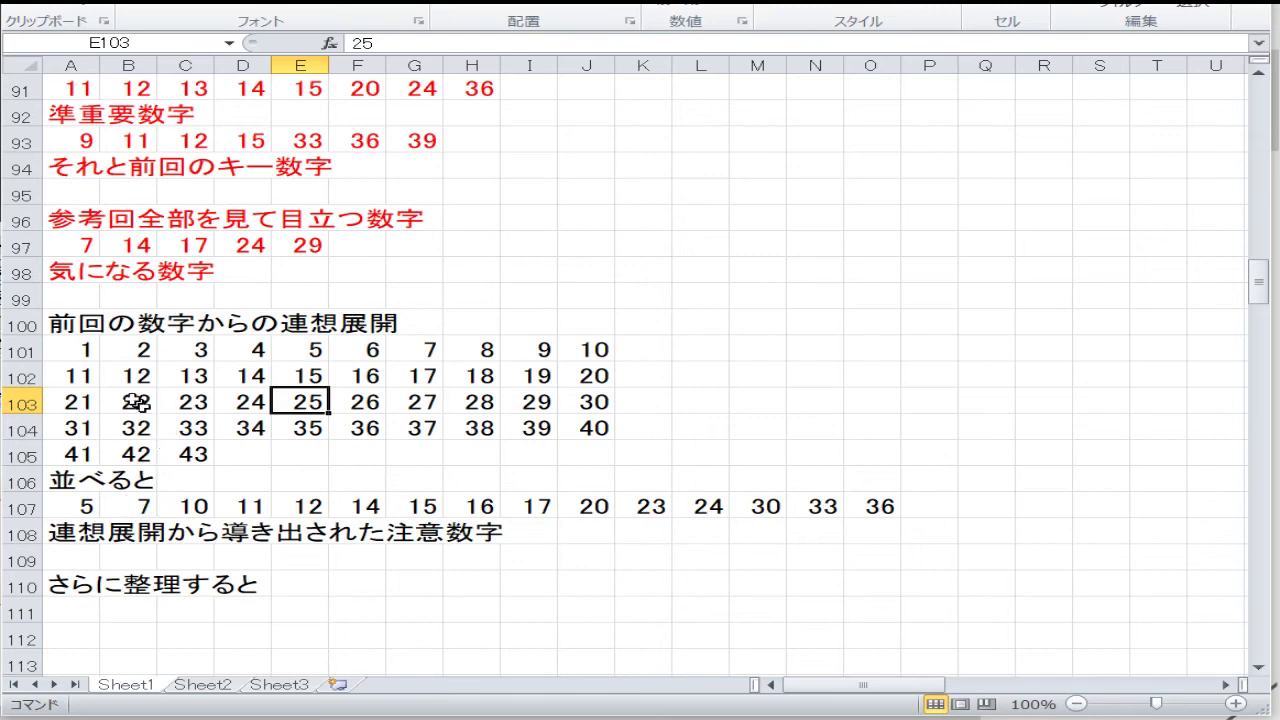
Colour the numbers 11, 13, 24, 29, 36, 37 and 42 red in the 前回の数字からの連想展開 grid
click(70, 378)
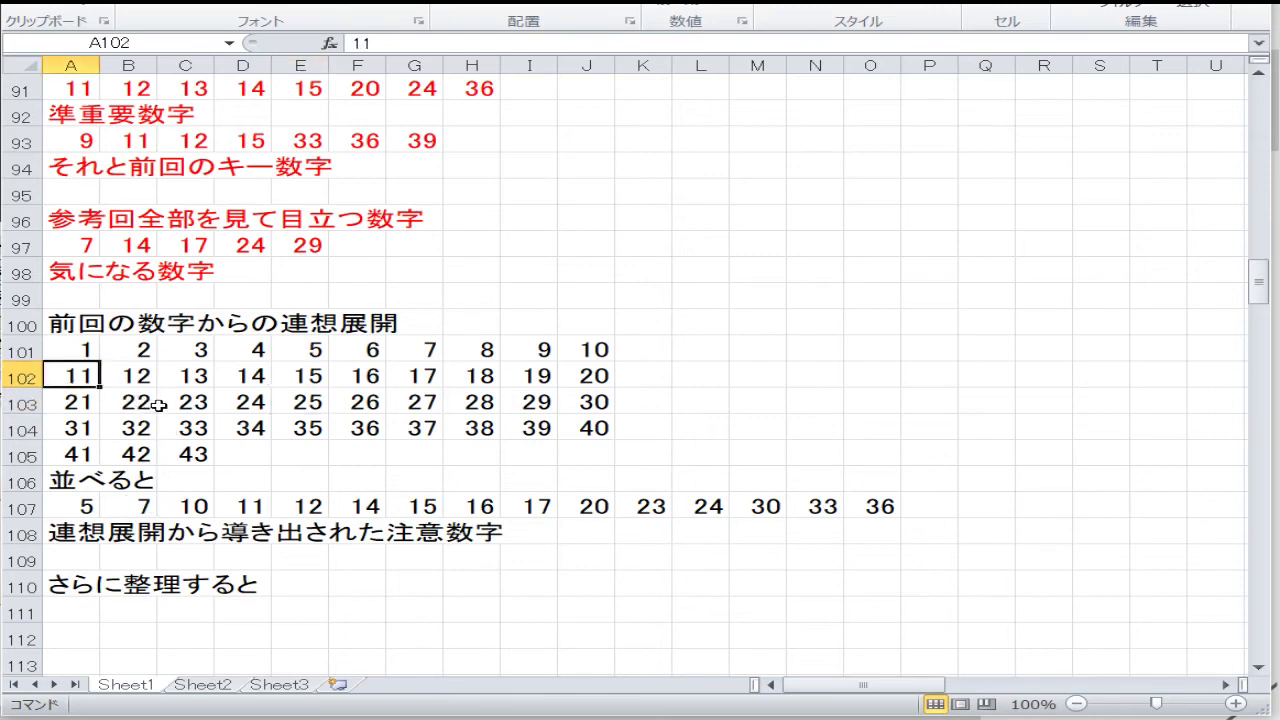
ctrl+click(233, 404)
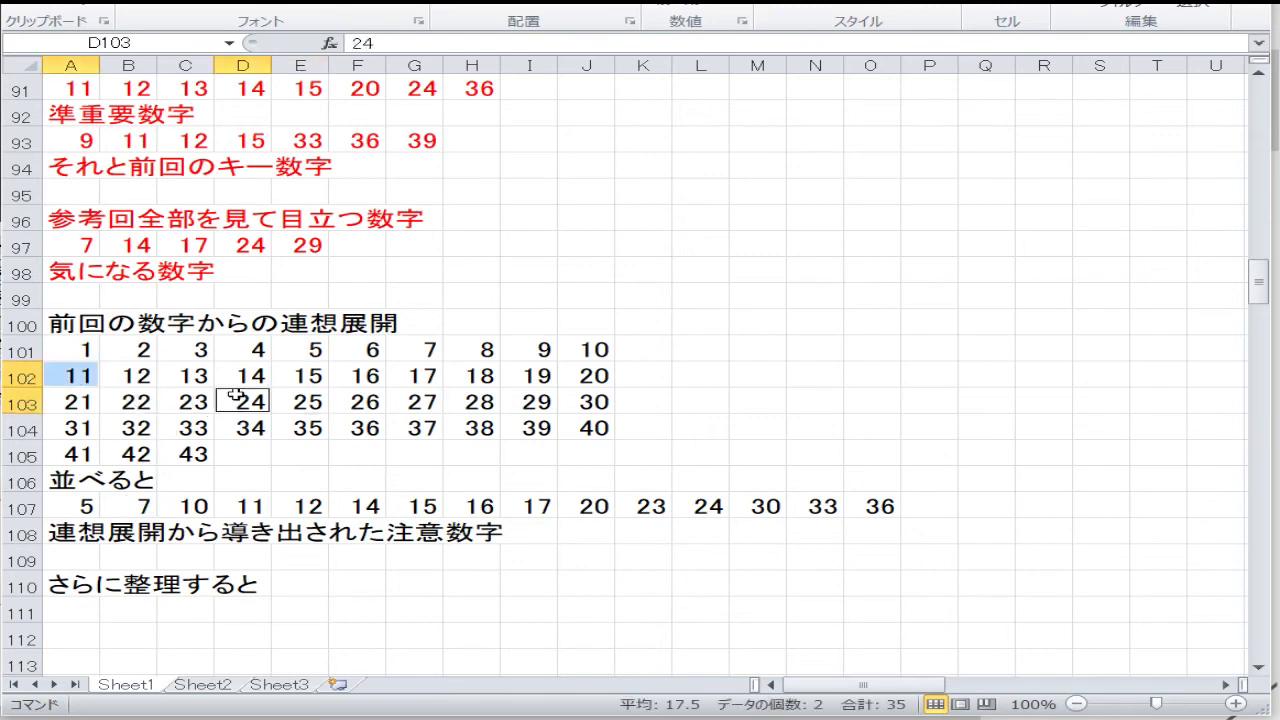
ctrl+click(516, 396)
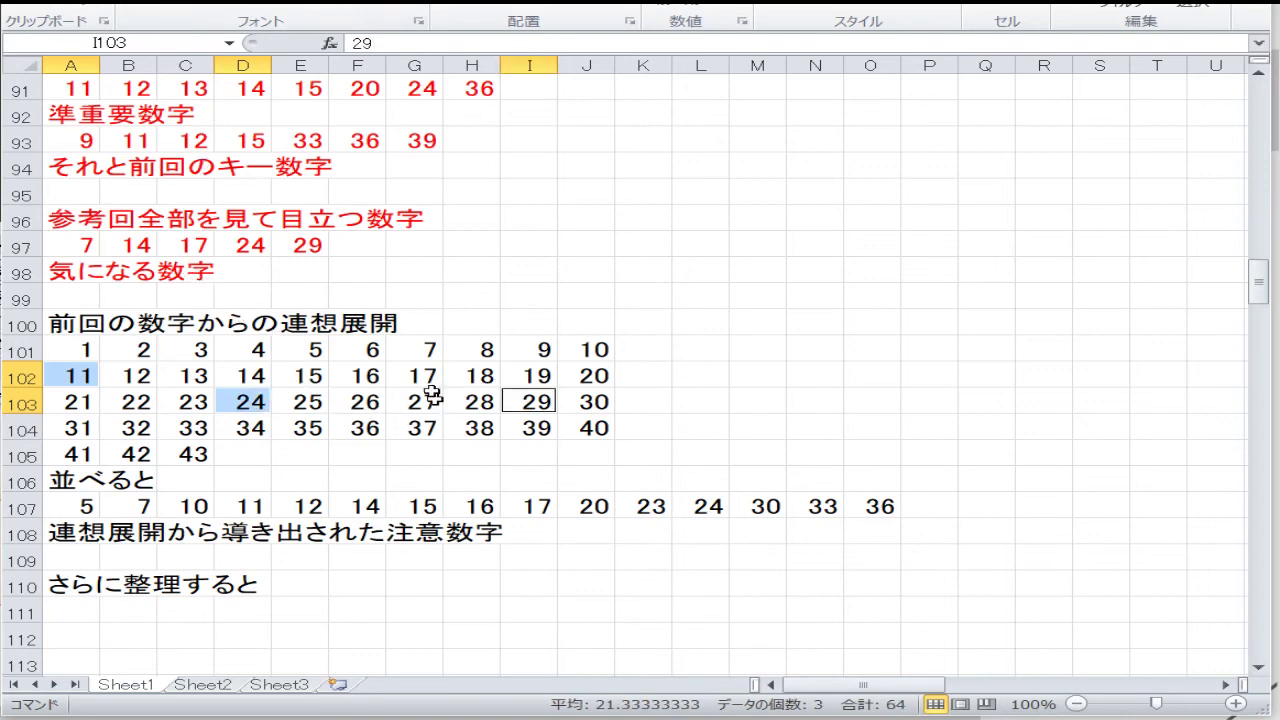
ctrl+click(352, 428)
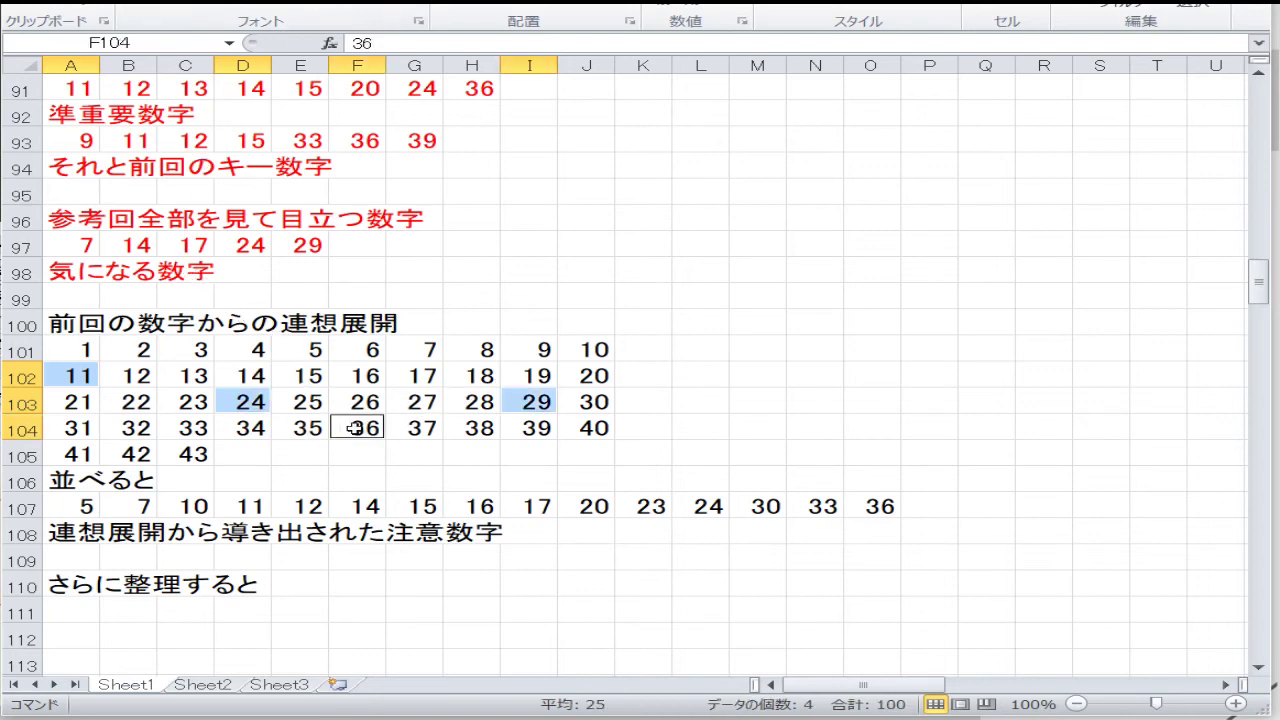
ctrl+click(406, 427)
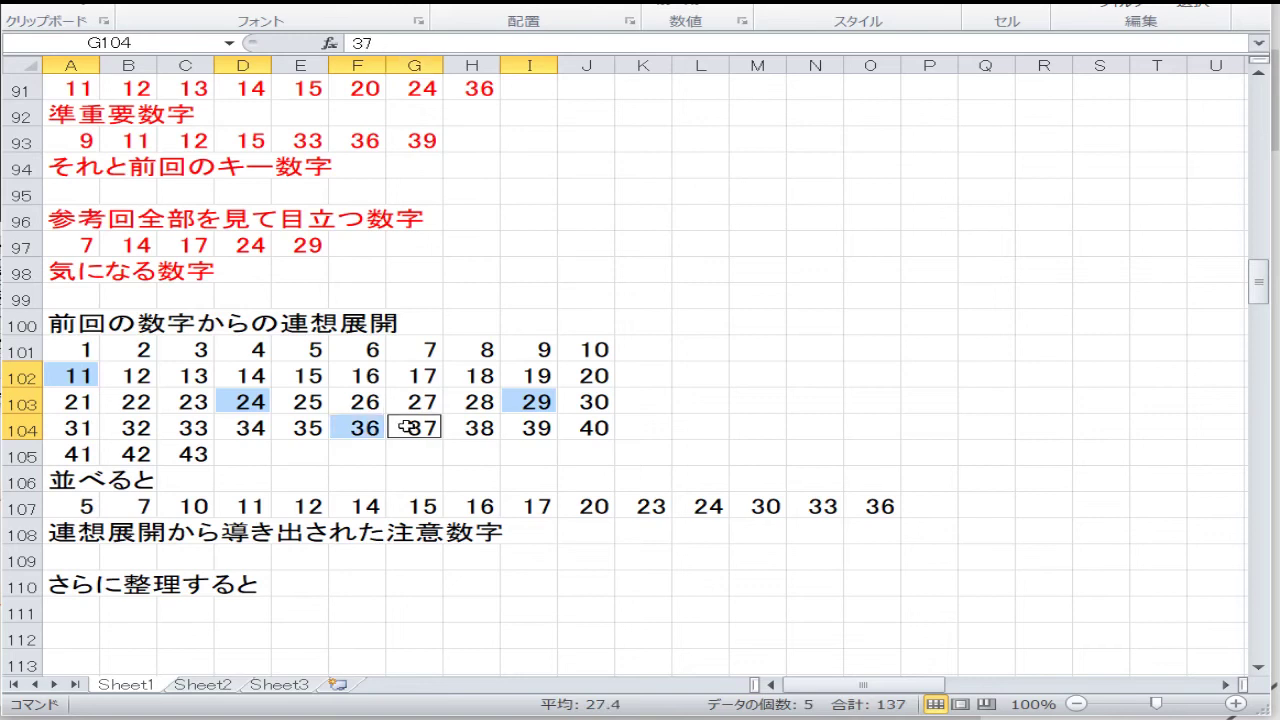
ctrl+click(139, 453)
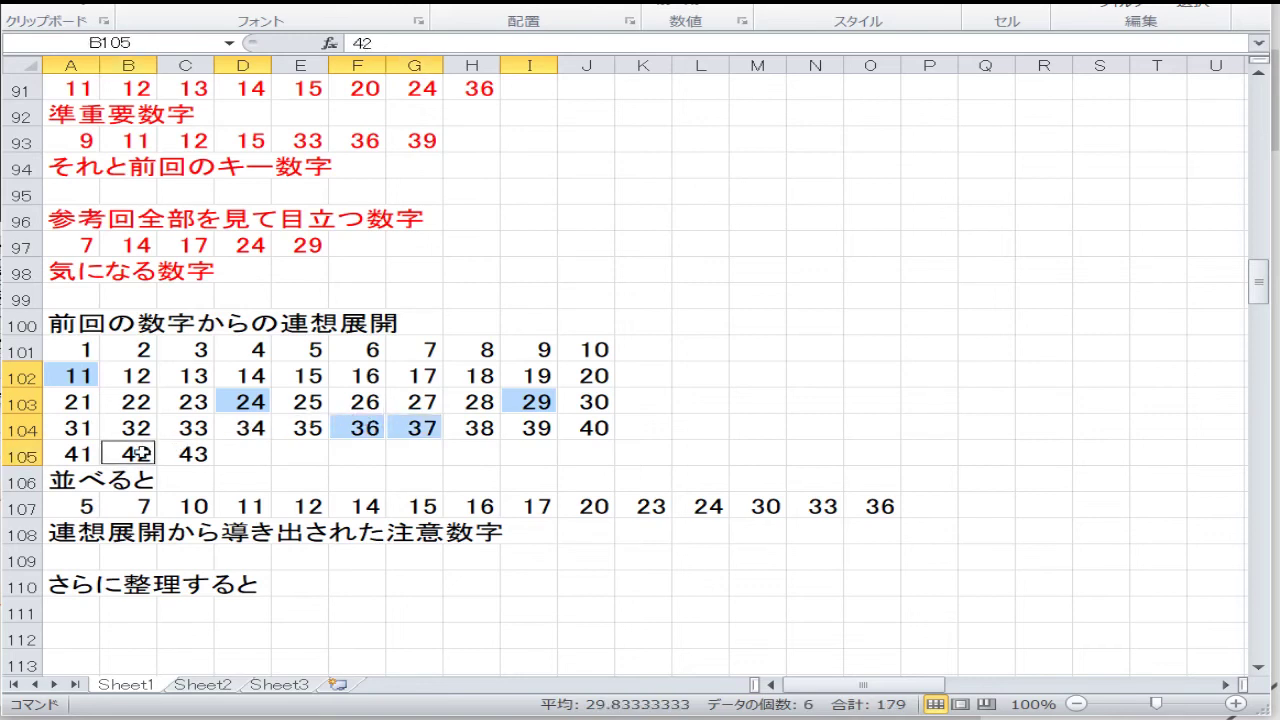
ctrl+click(201, 377)
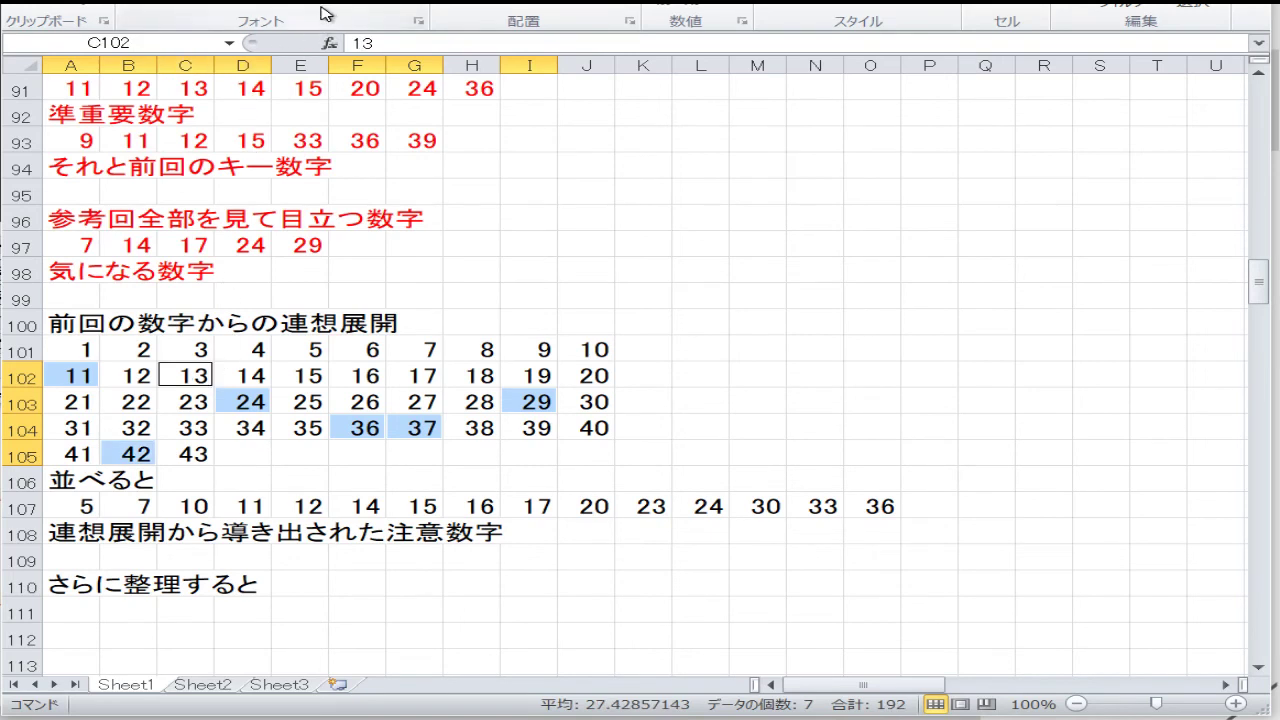
click(358, 5)
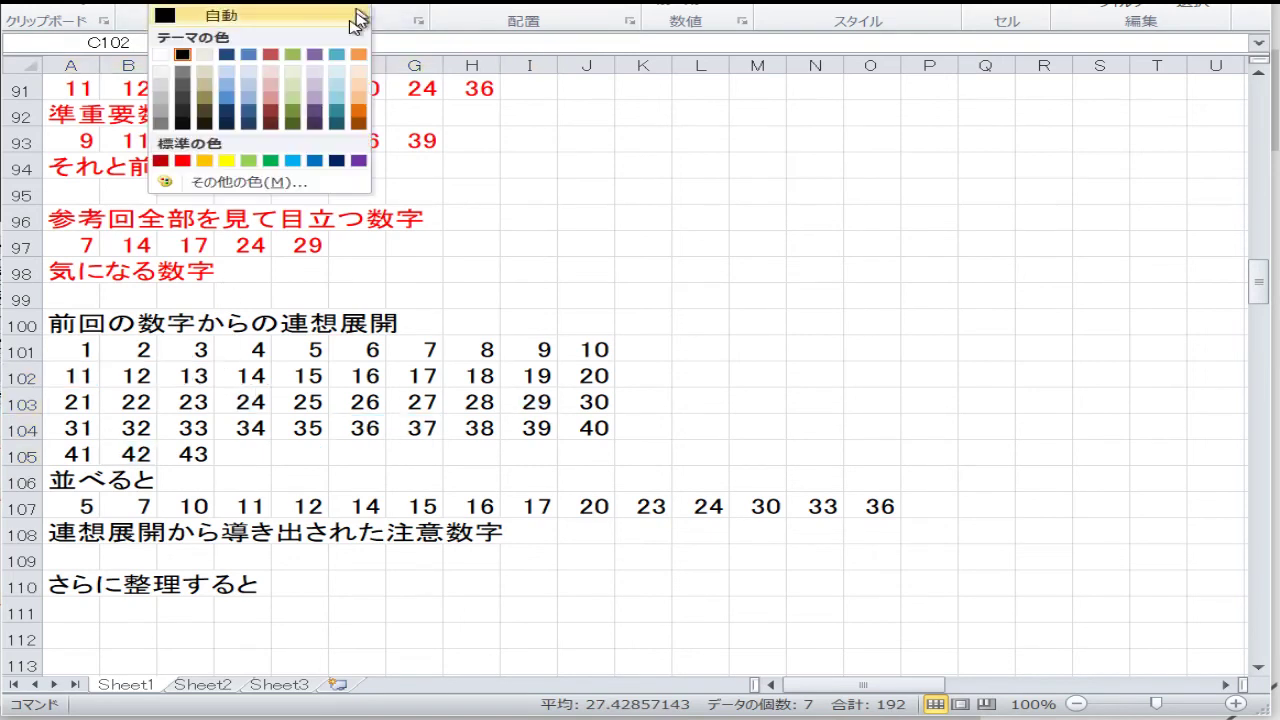
click(184, 161)
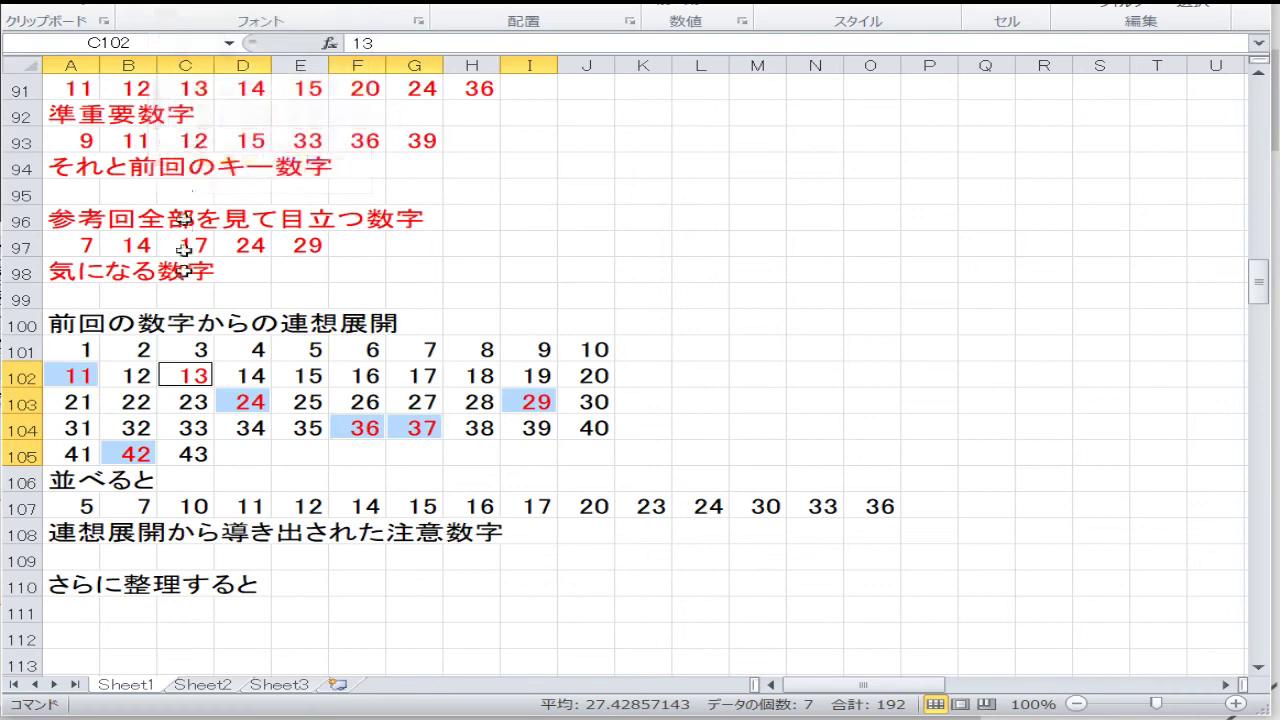
Fill 11 to 14, 23 to 25, 28 to 30, 35 to 38 and 41 to 43 in the grid with light orange
click(74, 377)
drag(74, 377, 250, 372)
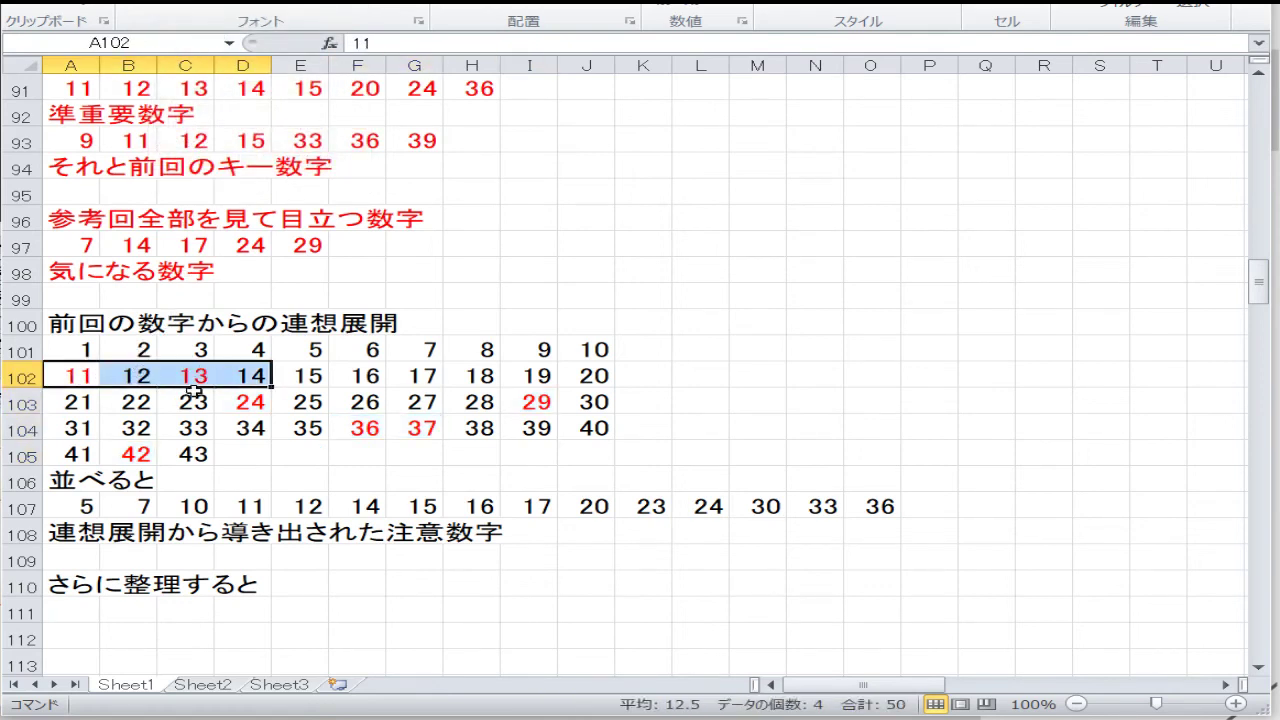
drag(190, 401, 295, 400)
drag(185, 453, 80, 454)
drag(305, 430, 575, 401)
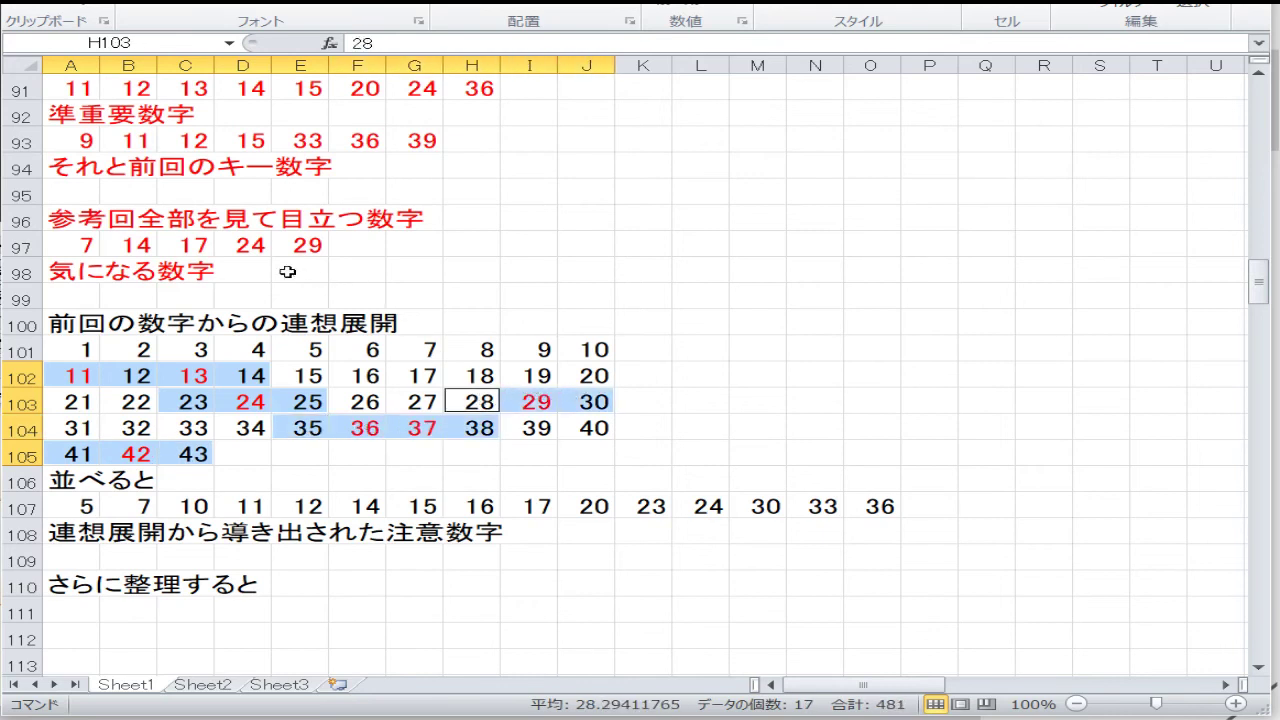
click(330, 6)
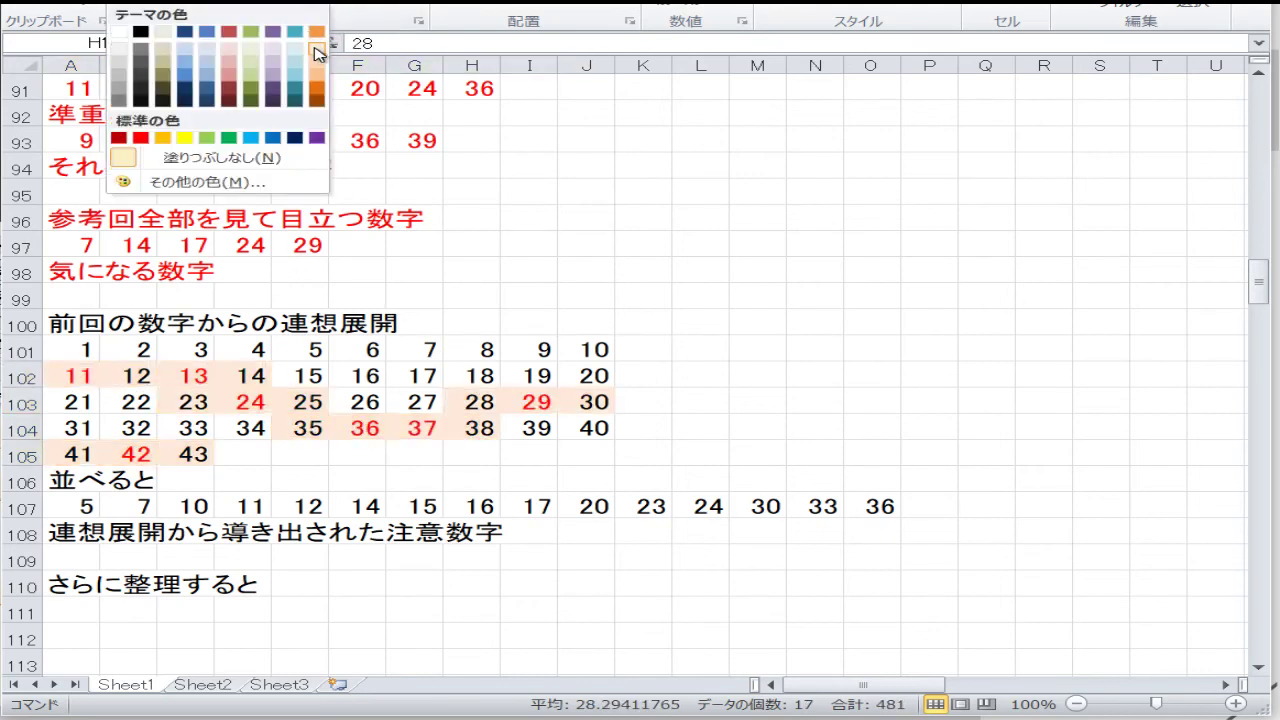
click(318, 52)
click(378, 376)
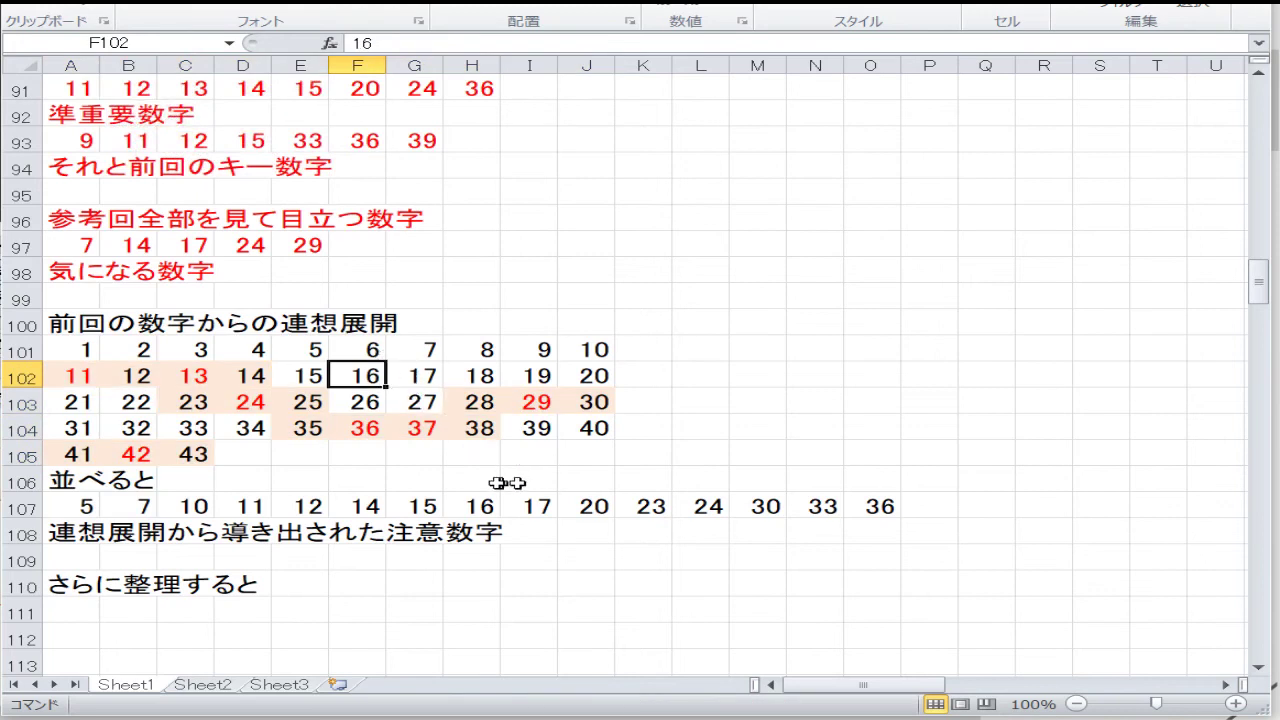
Start the 並べると list with 7, 9 and 11 in cells A107 to C107
scroll(470, 470, down, 1)
click(245, 484)
scroll(275, 465, up, 3)
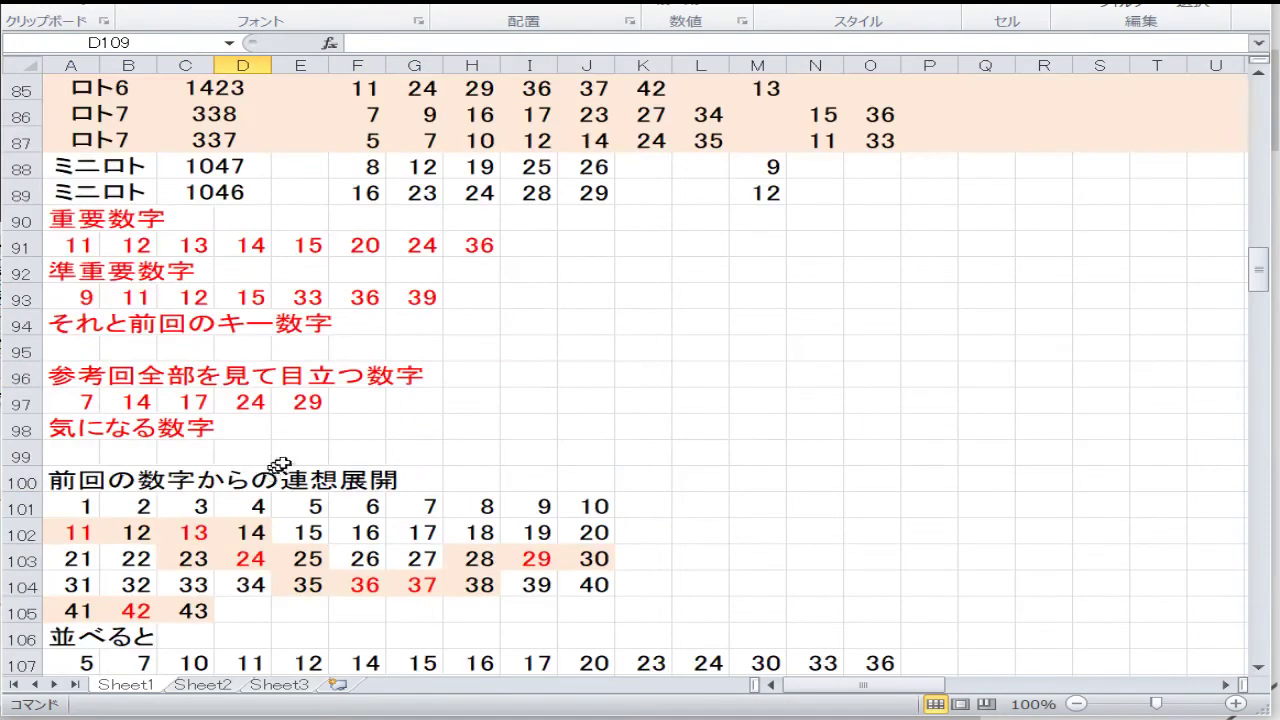
scroll(300, 480, down, 1)
key(Up)
key(Up)
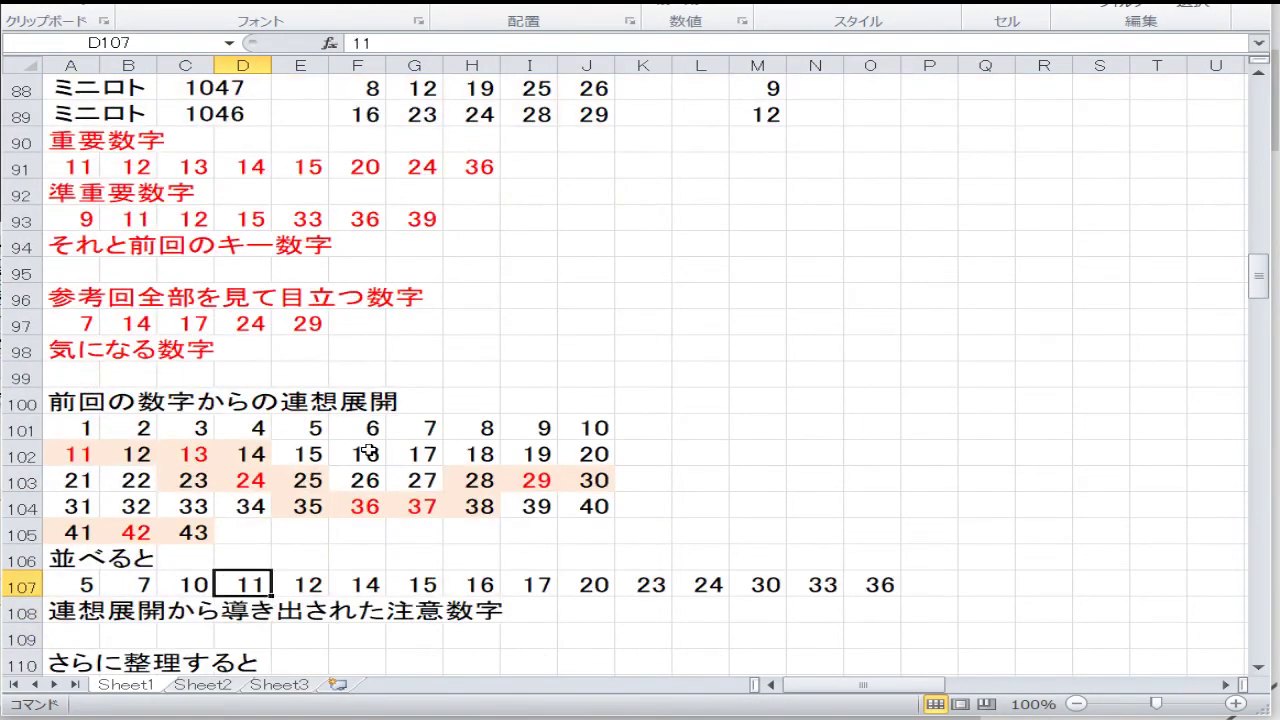
key(Left)
key(Left)
key(Left)
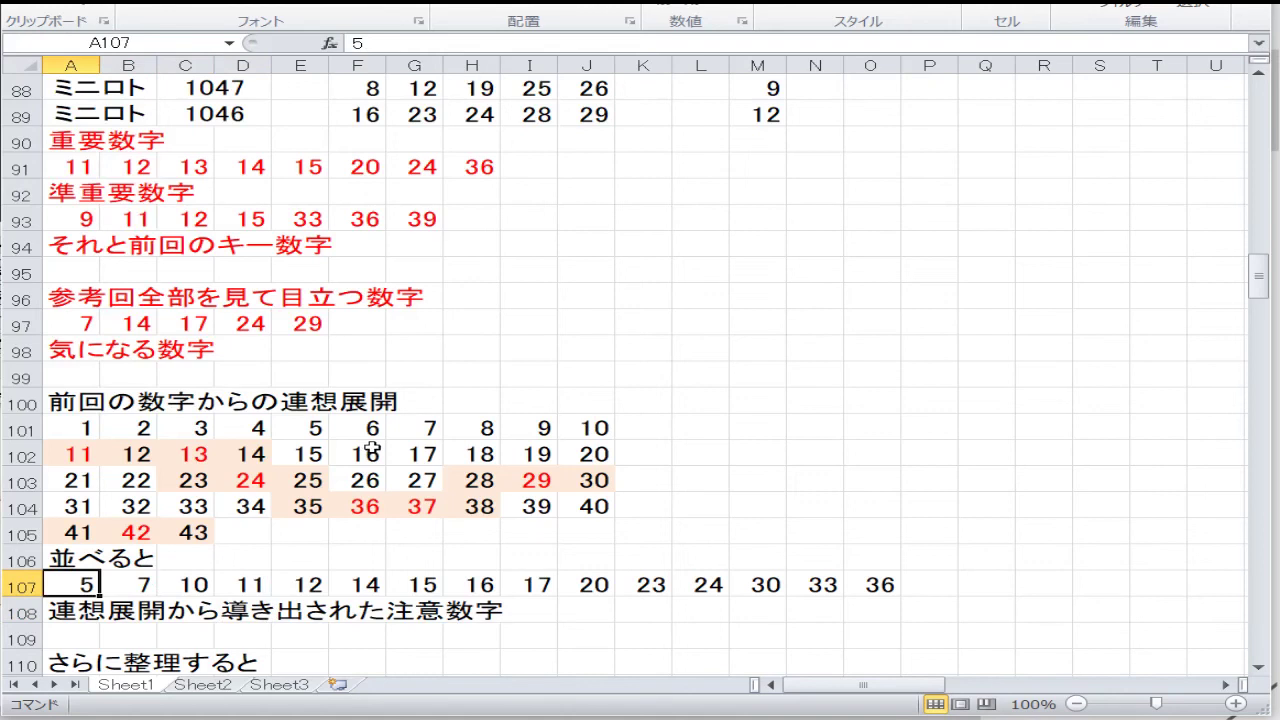
text(7)
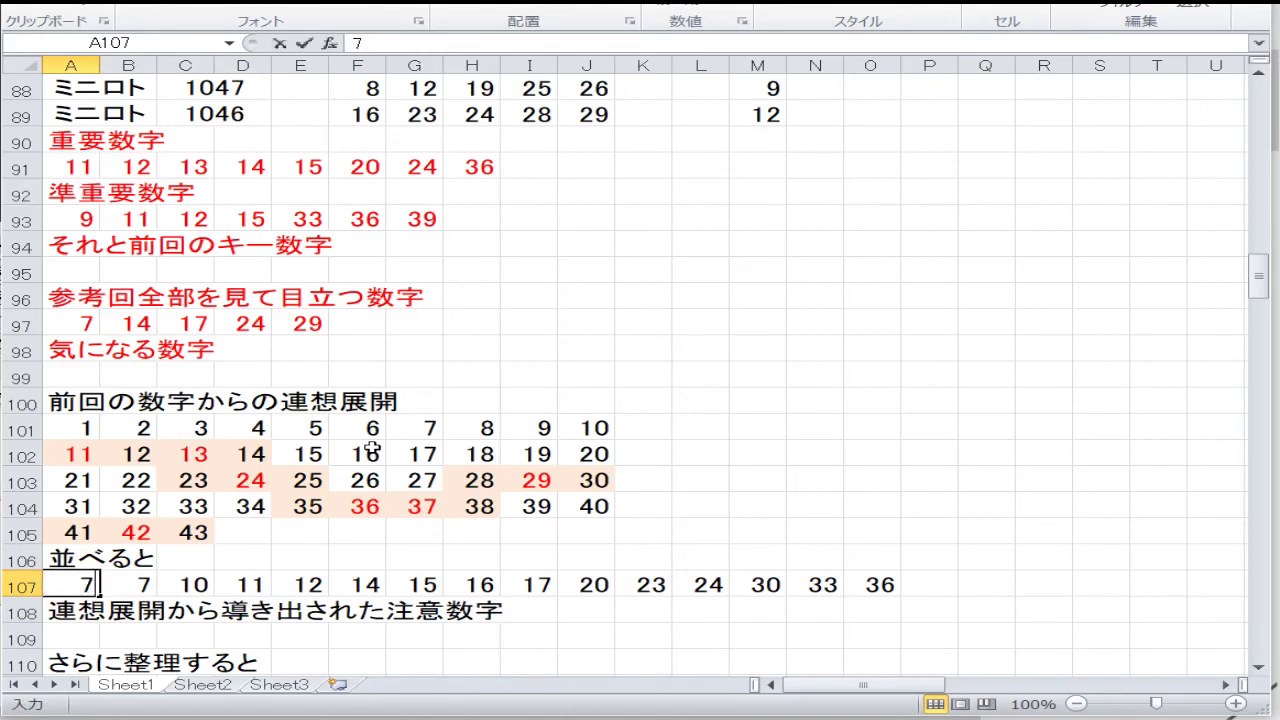
key(Tab)
text(9)
key(Tab)
text(11)
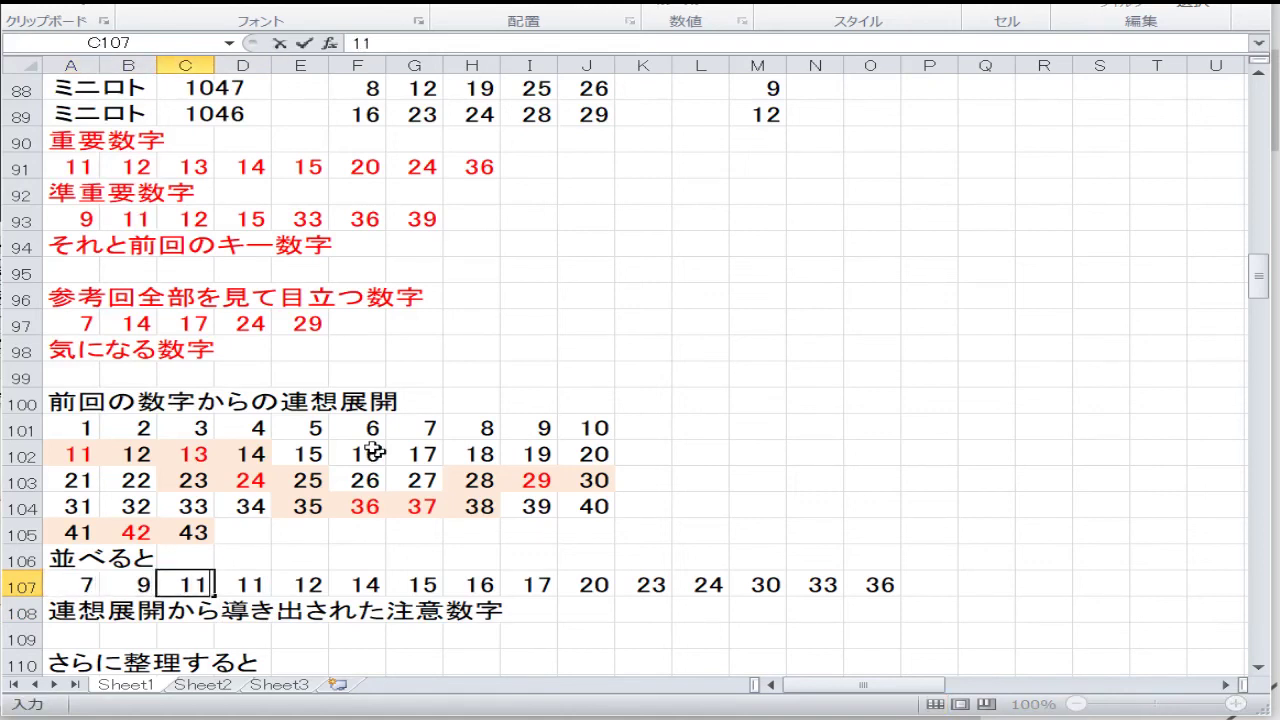
Continue the 並べると list with 12, 13, 14 and 15 in cells D107 to G107
key(Tab)
text(12)
key(Tab)
text(13)
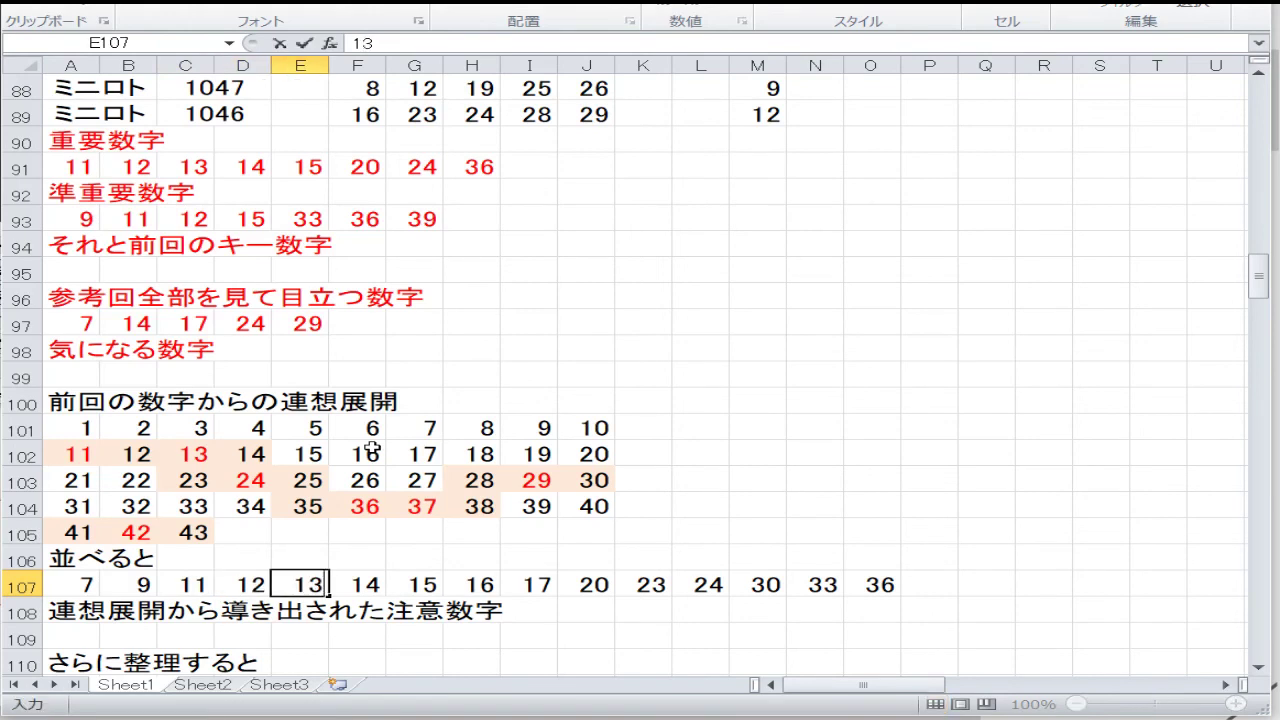
key(Tab)
text(14)
key(Tab)
text(15)
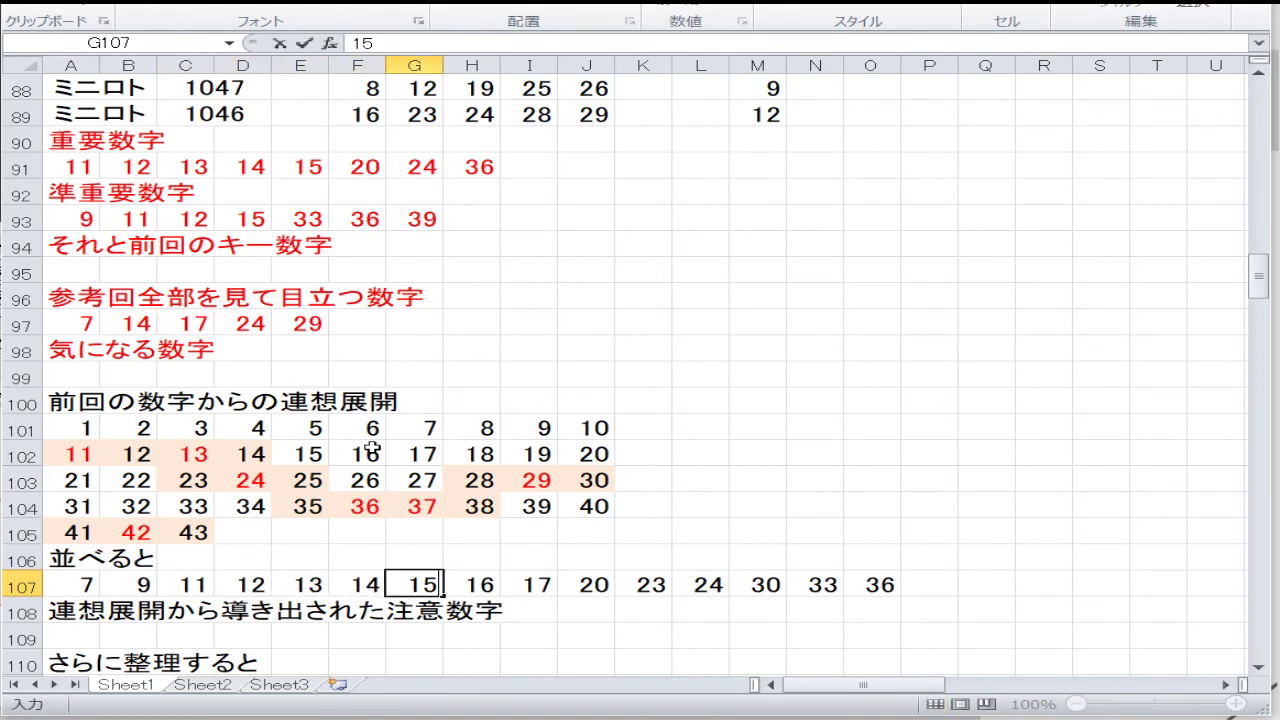
Enter 17, 20 and 24 in cells H107 to J107 of the 並べると list
key(Tab)
text(17)
key(Tab)
text(20)
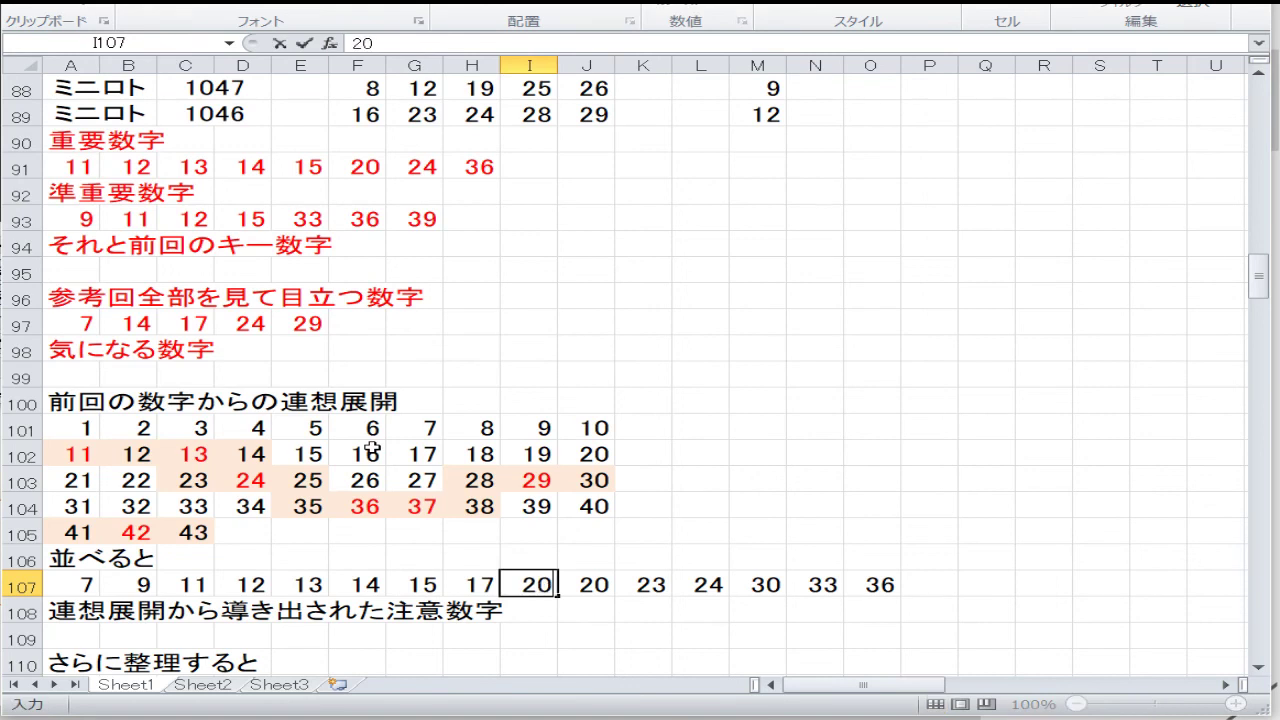
key(Tab)
text(24)
key(Tab)
text(33)
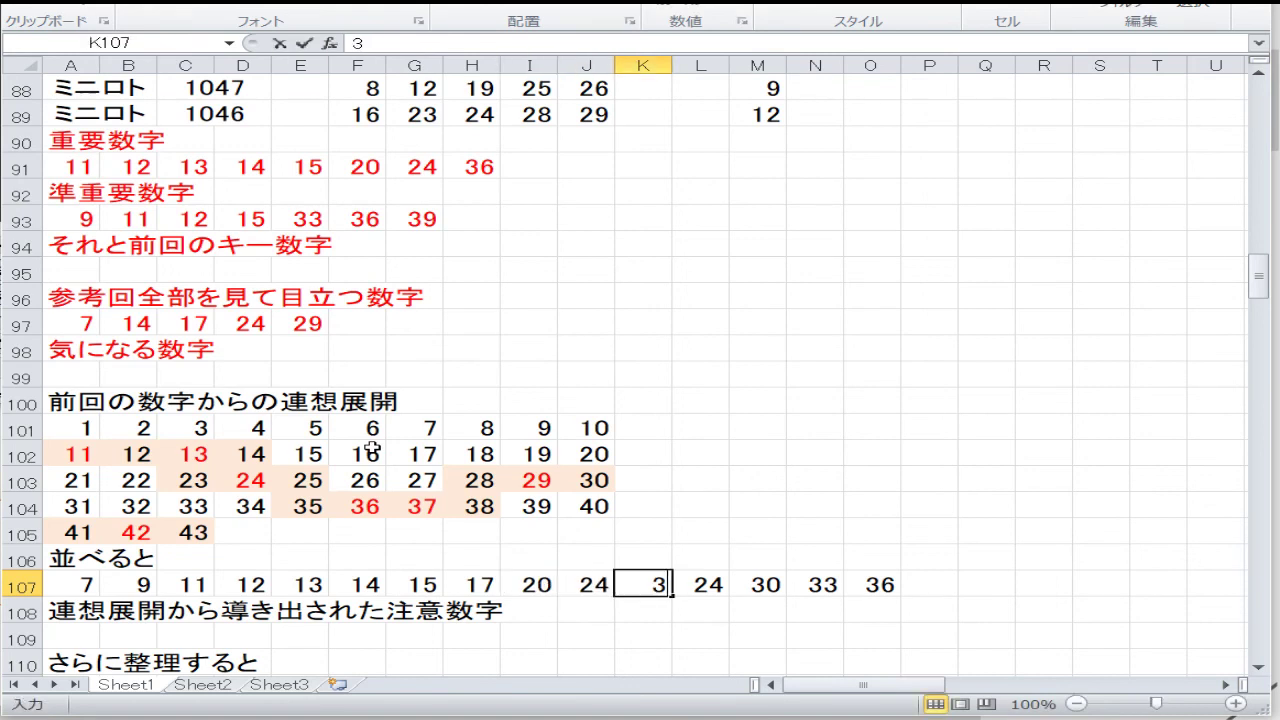
key(Tab)
text(3¥)
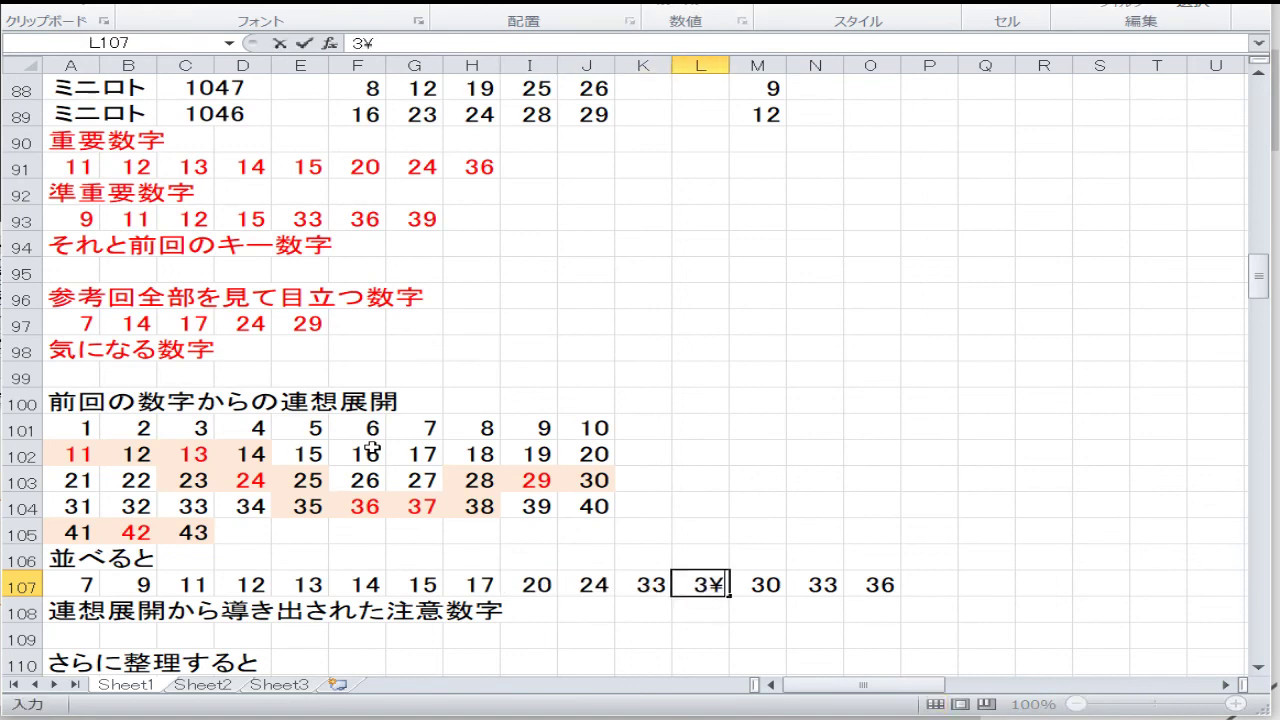
key(shift+Tab)
key(shift+Tab)
key(Tab)
Finish the 並べると list with 29, 33, 36 and 39 in K107 to N107 and clear the leftover number in O107
text(29)
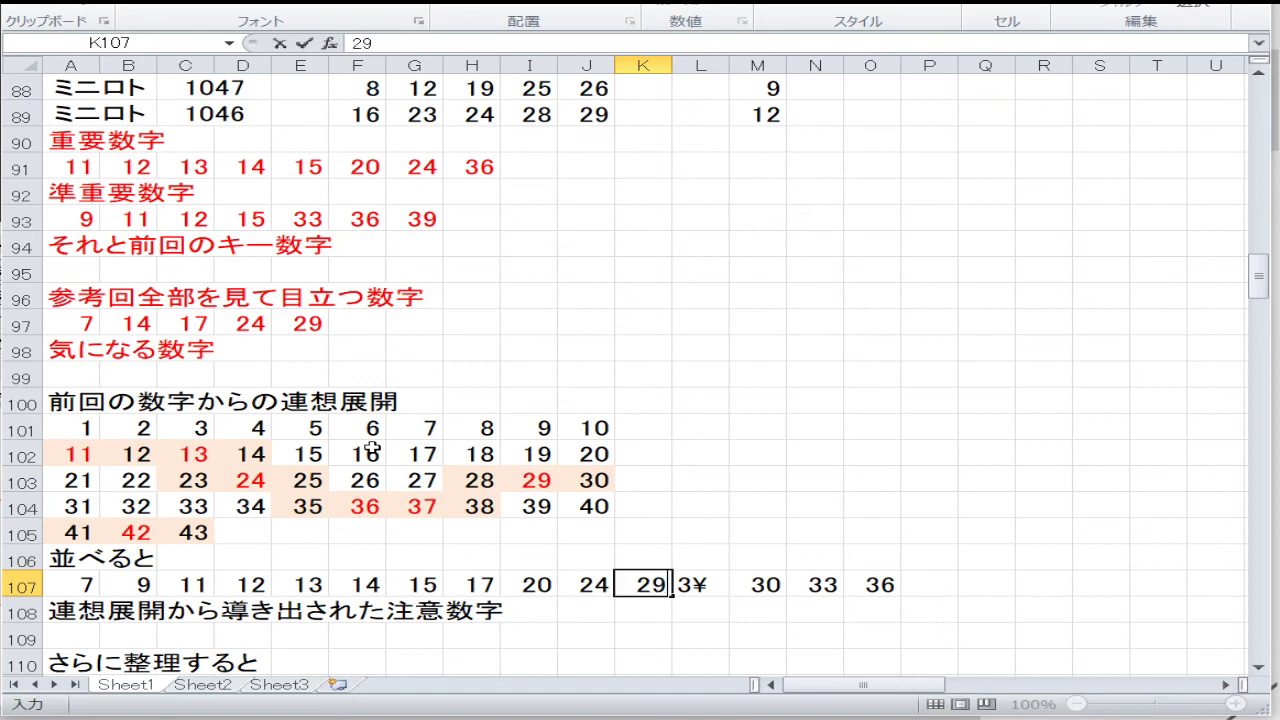
key(Tab)
text(33)
key(Tab)
text(36)
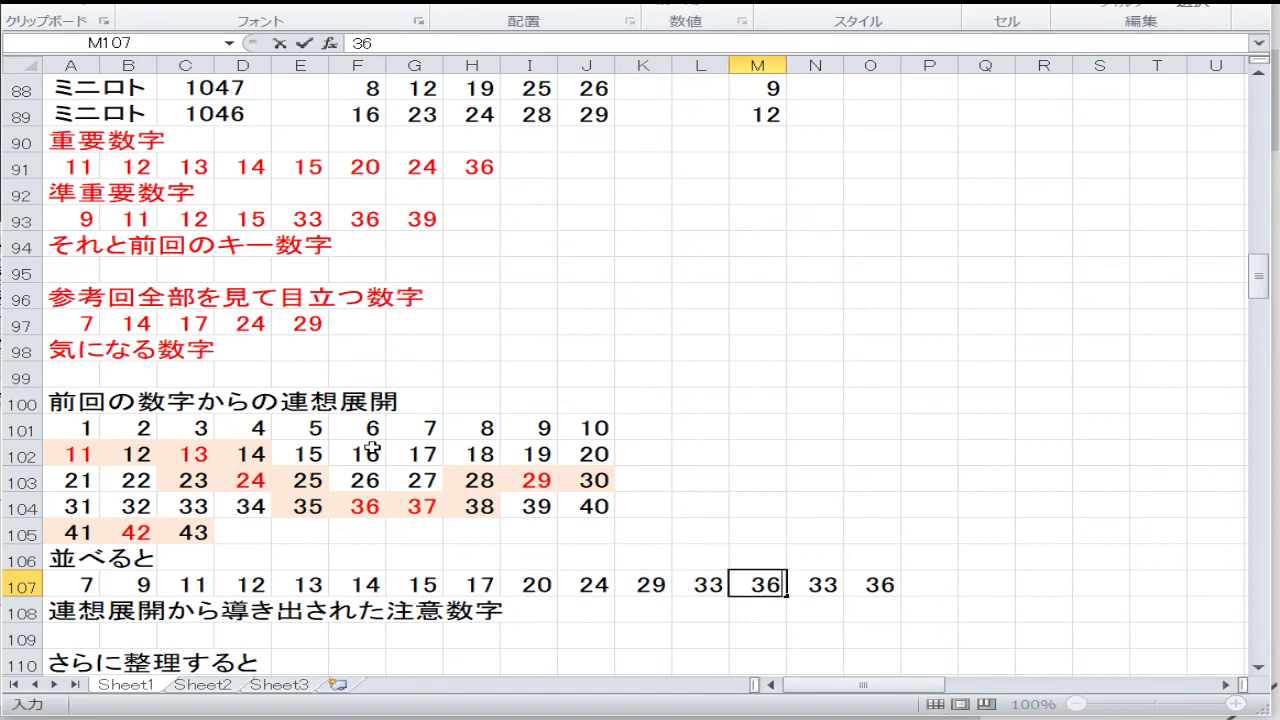
key(Tab)
text(39)
key(Tab)
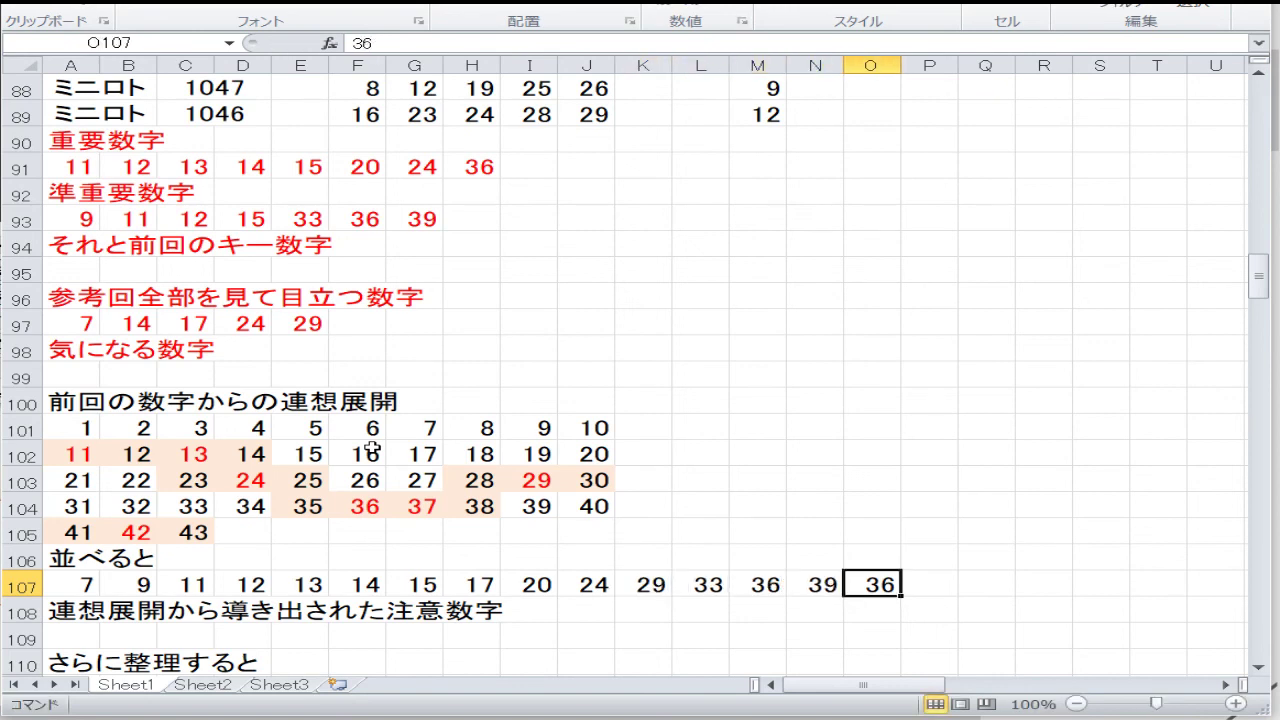
key(BackSpace)
key(Return)
key(Left)
key(Left)
key(Left)
key(Left)
key(Left)
key(Left)
key(Left)
key(Left)
key(Left)
key(Left)
key(Left)
key(Left)
key(Left)
key(Left)
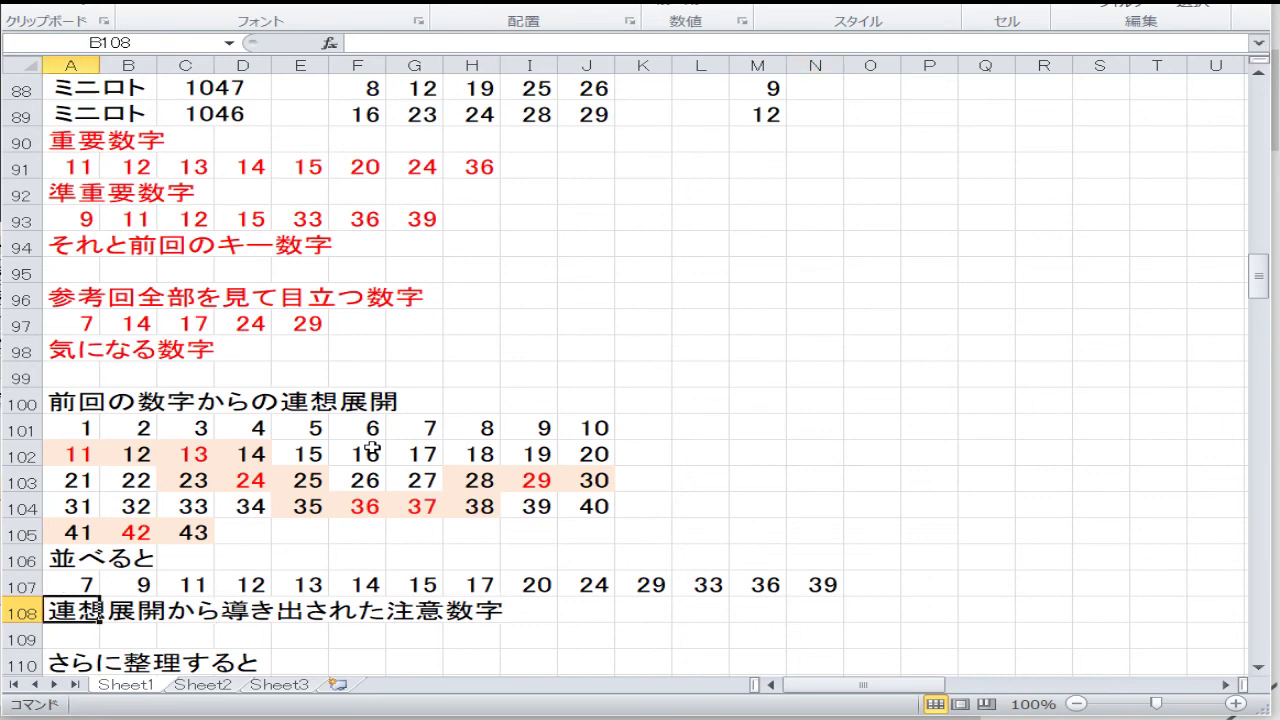
key(Down)
key(Down)
key(Down)
key(Down)
key(Down)
key(Down)
key(Down)
key(Down)
key(Down)
key(Down)
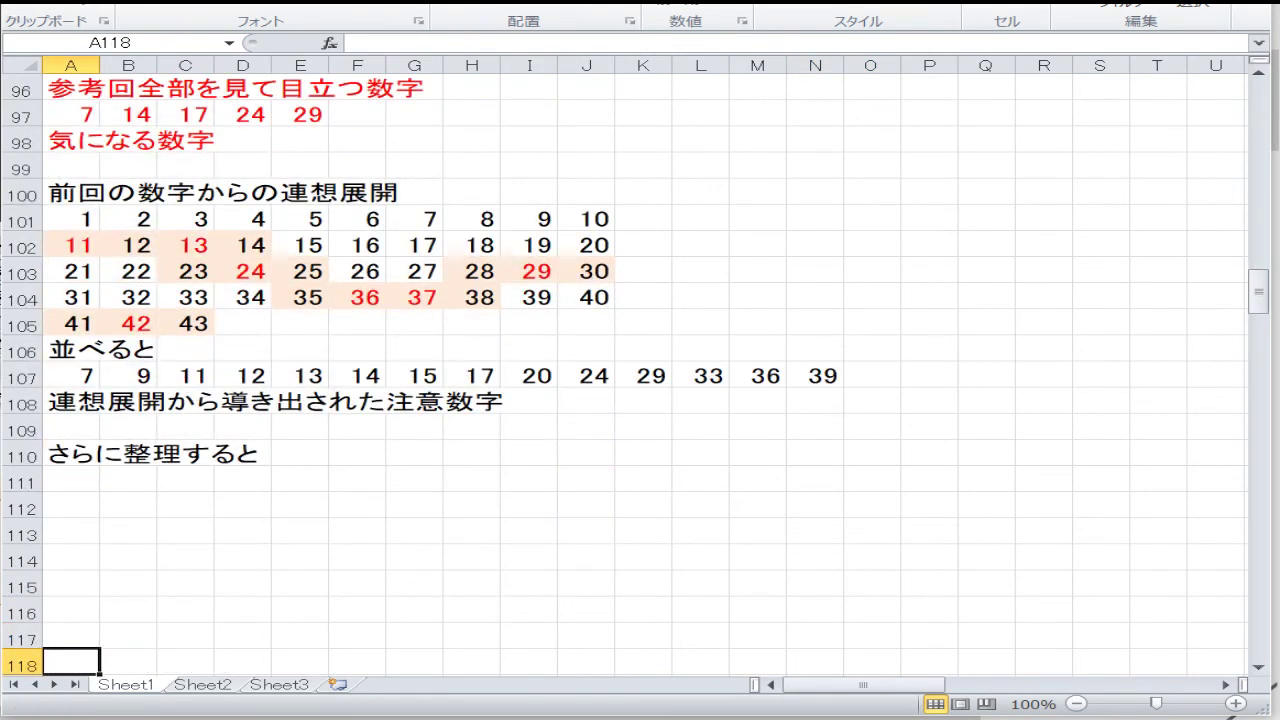
key(alt)
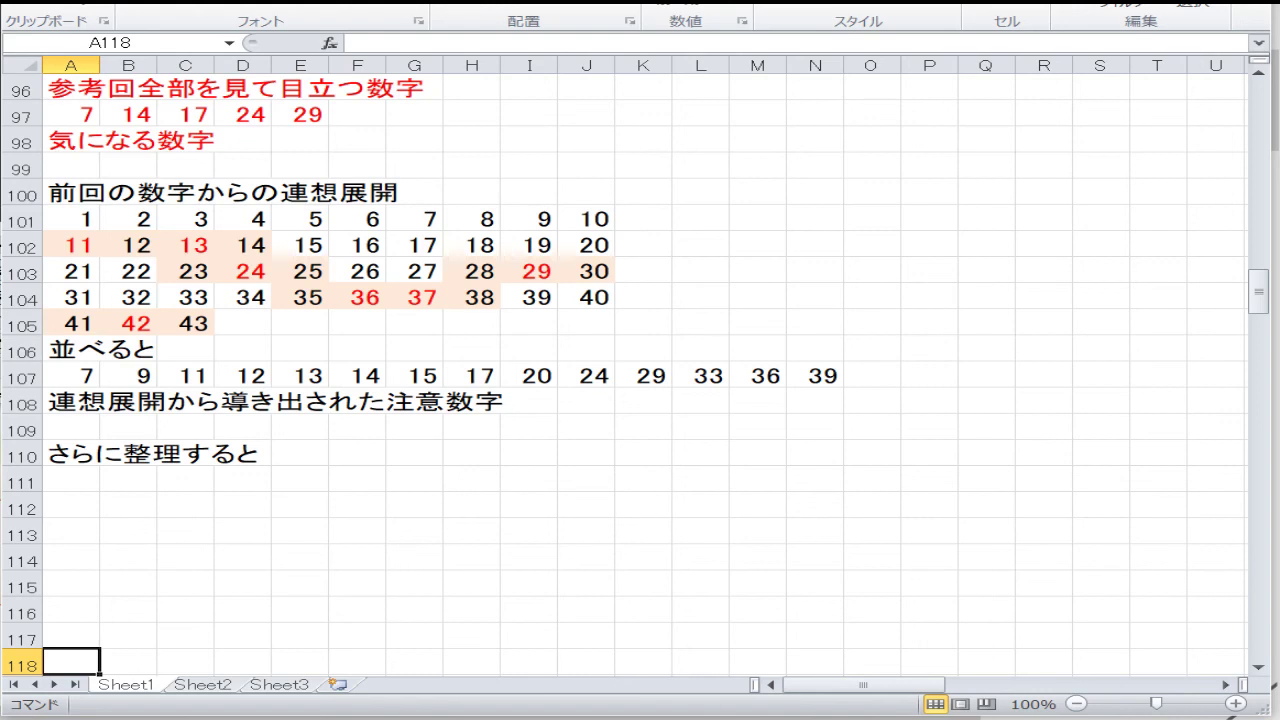